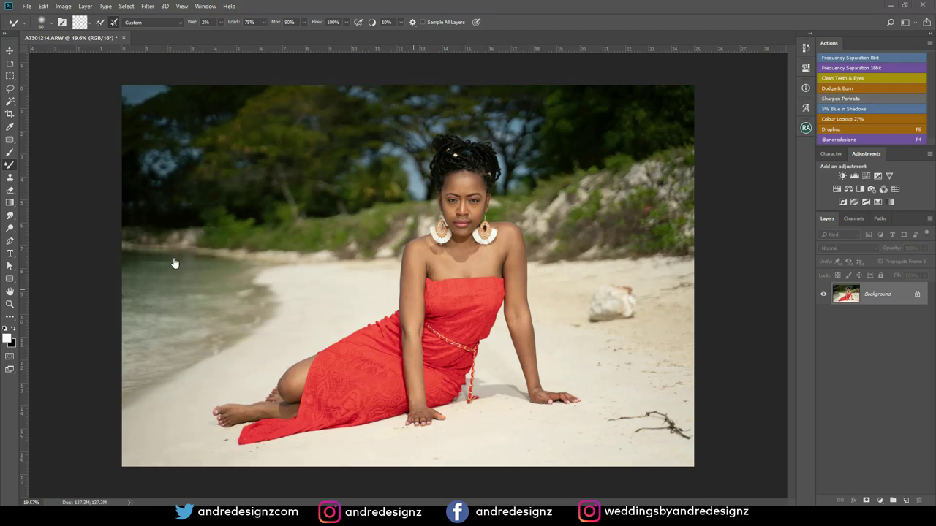
Open the photo's file information and examine the camera data, including lens, exposure and flash details.
{"action": "left_click", "coordinate": [27, 7]}
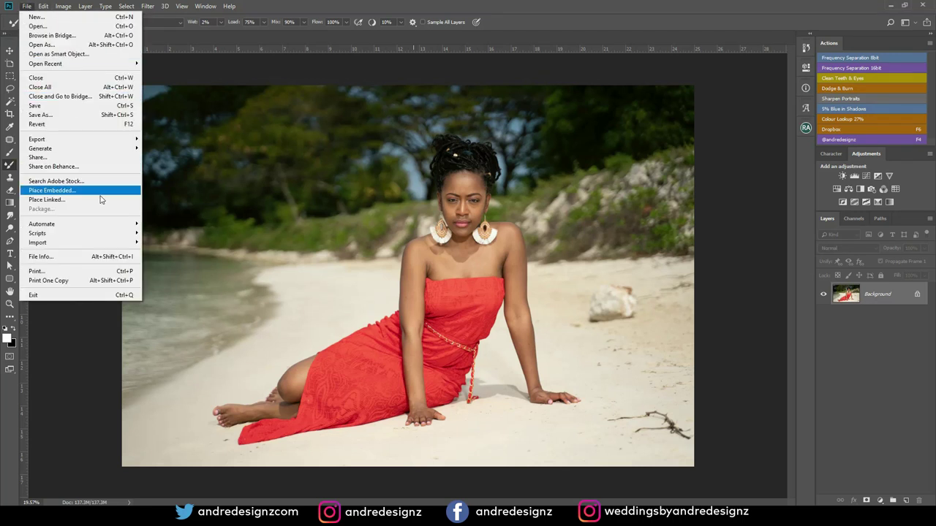
{"action": "left_click", "coordinate": [42, 256]}
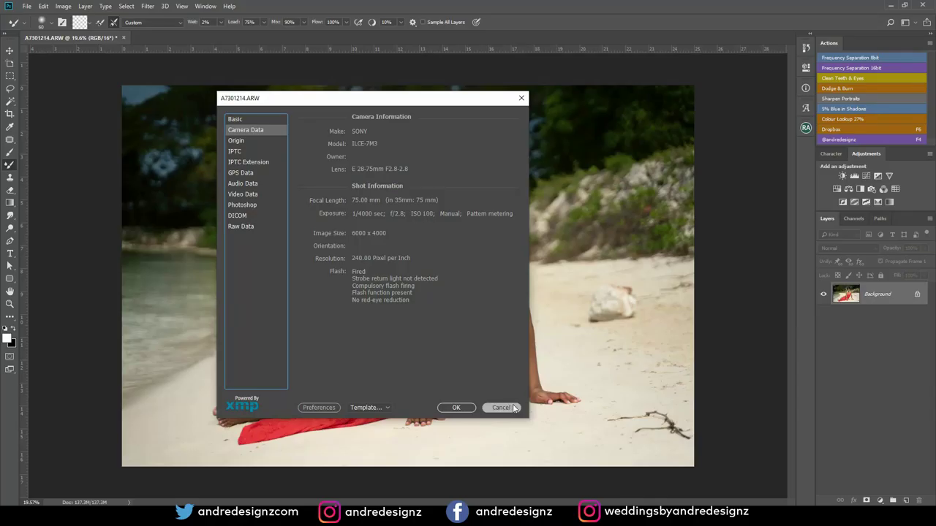
{"action": "left_click", "coordinate": [501, 406]}
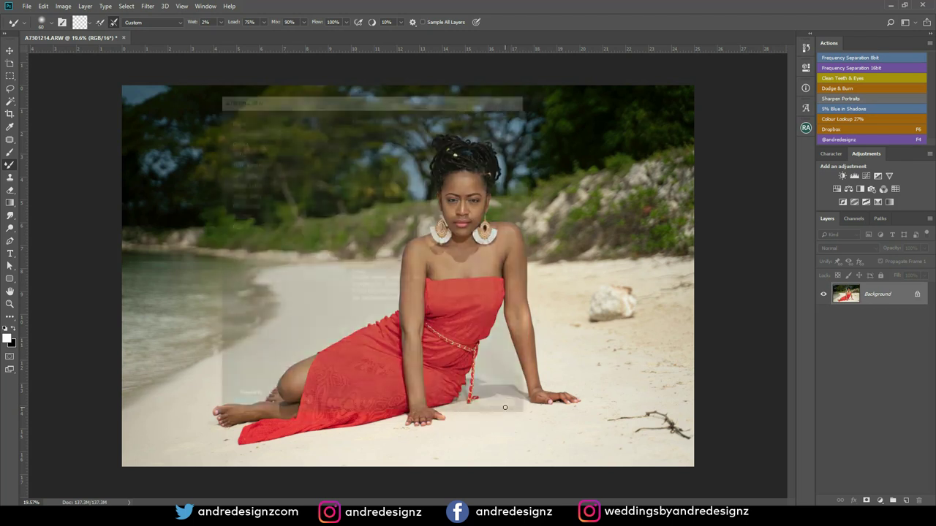
Run the Frequency Separation 16bit action on the portrait, accepting a Gaussian Blur radius of 6.4 pixels.
{"action": "scroll", "coordinate": [514, 365], "scroll_direction": "up", "scroll_amount": 11}
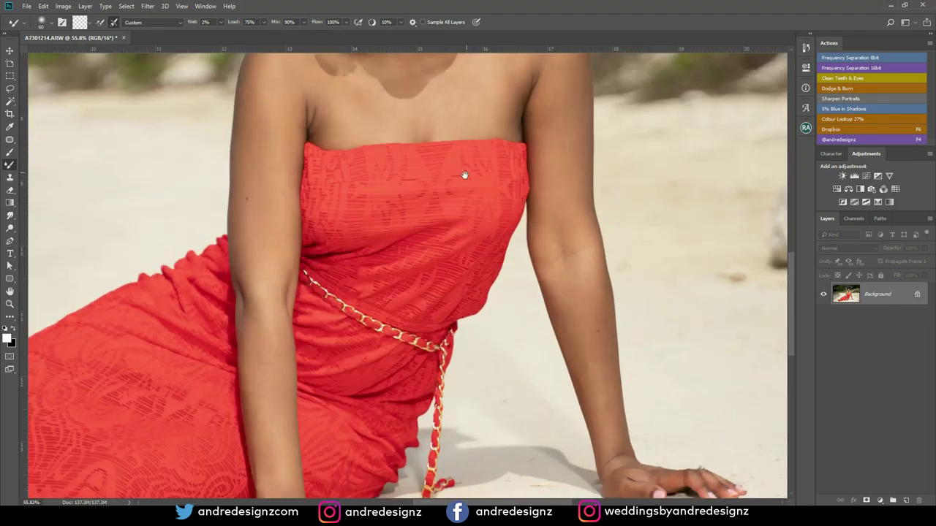
{"action": "left_click_drag", "start_coordinate": [464, 175], "coordinate": [418, 430]}
{"action": "scroll", "coordinate": [409, 326], "scroll_direction": "up", "scroll_amount": 5}
{"action": "left_click_drag", "start_coordinate": [409, 319], "coordinate": [425, 394]}
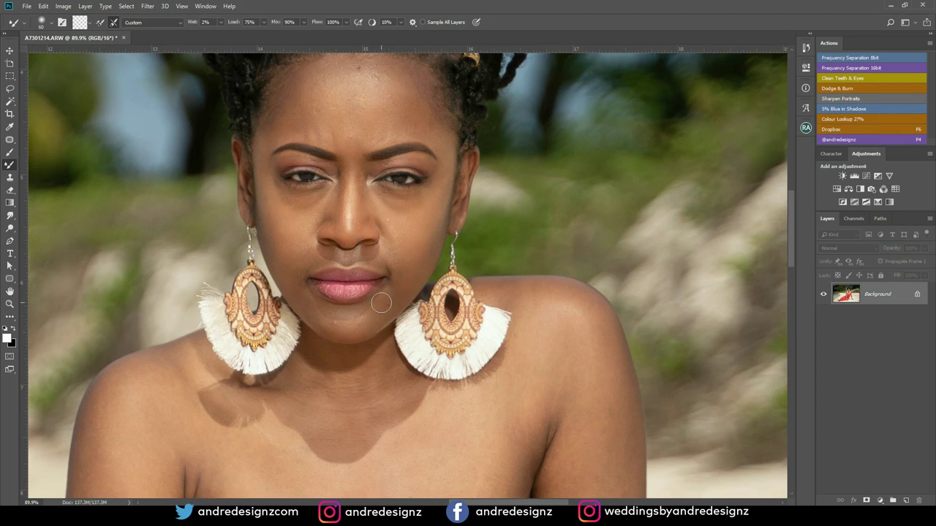
{"action": "left_click", "coordinate": [860, 67]}
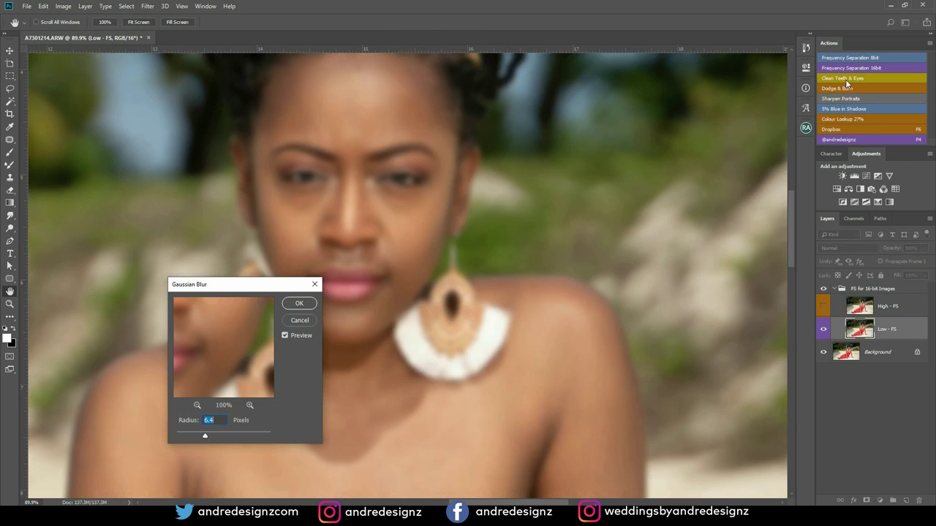
{"action": "left_click", "coordinate": [305, 303]}
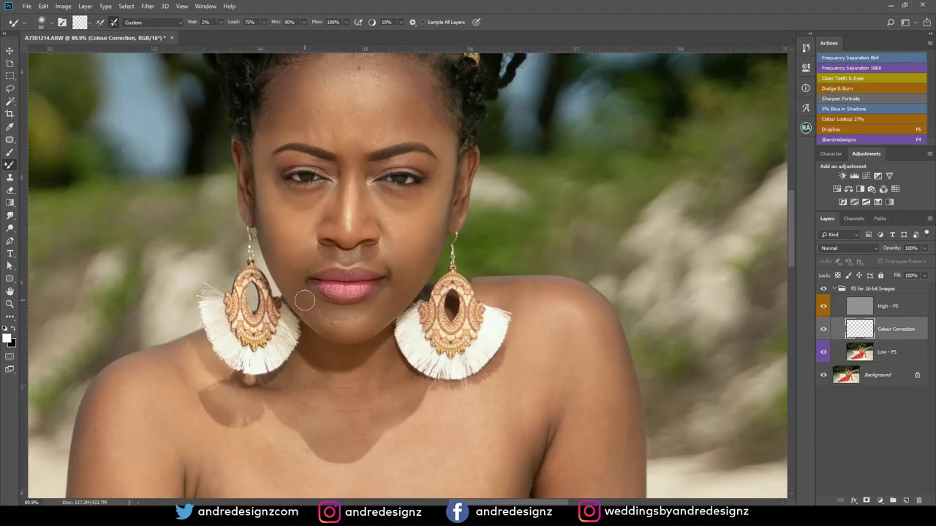
Smooth the uneven tones across the forehead on the Low - FS layer with the Mixer Brush.
{"action": "scroll", "coordinate": [400, 302], "scroll_direction": "down", "scroll_amount": 2}
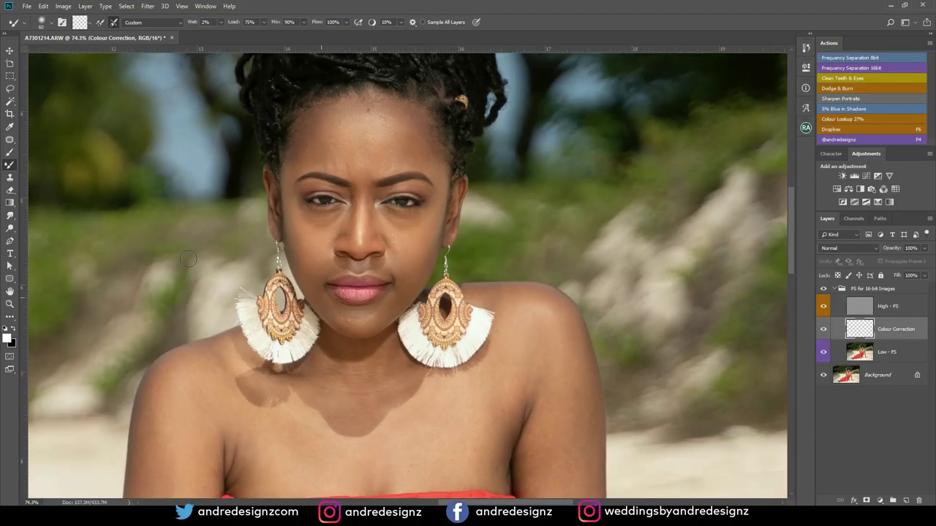
{"action": "left_click", "coordinate": [10, 51]}
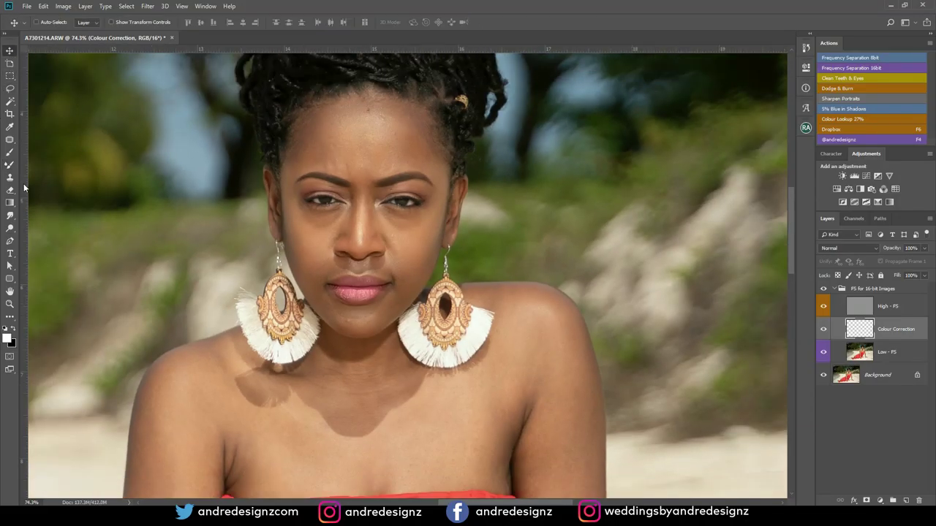
{"action": "left_click", "coordinate": [13, 153]}
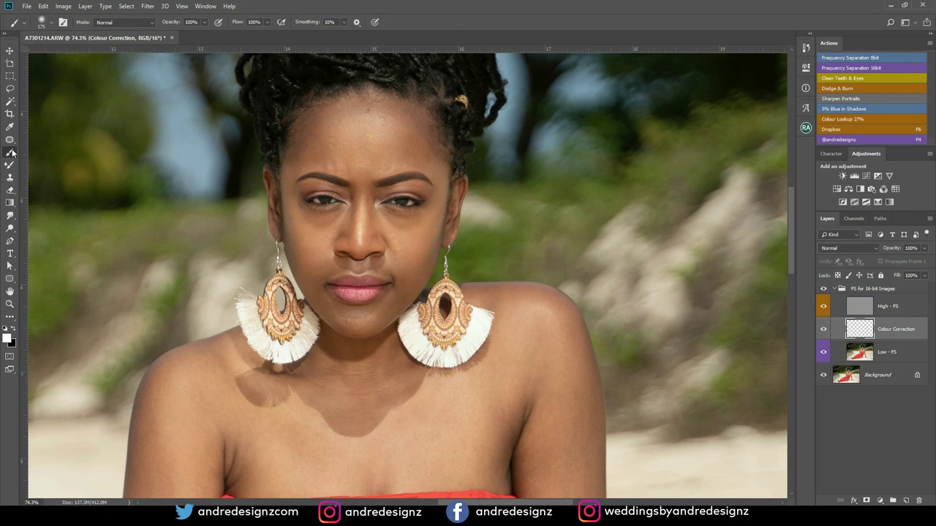
{"action": "left_click", "coordinate": [9, 166]}
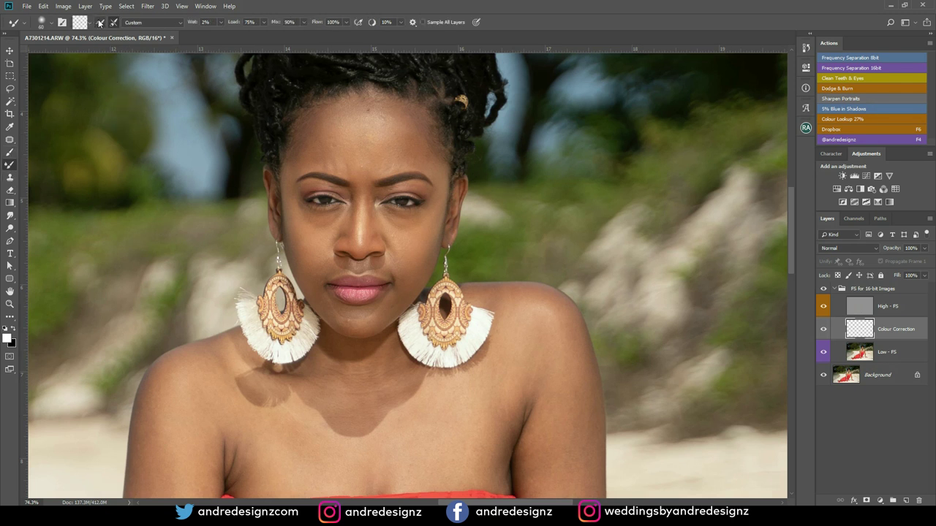
{"action": "left_click", "coordinate": [100, 22]}
{"action": "left_click", "coordinate": [101, 22]}
{"action": "left_click", "coordinate": [900, 357]}
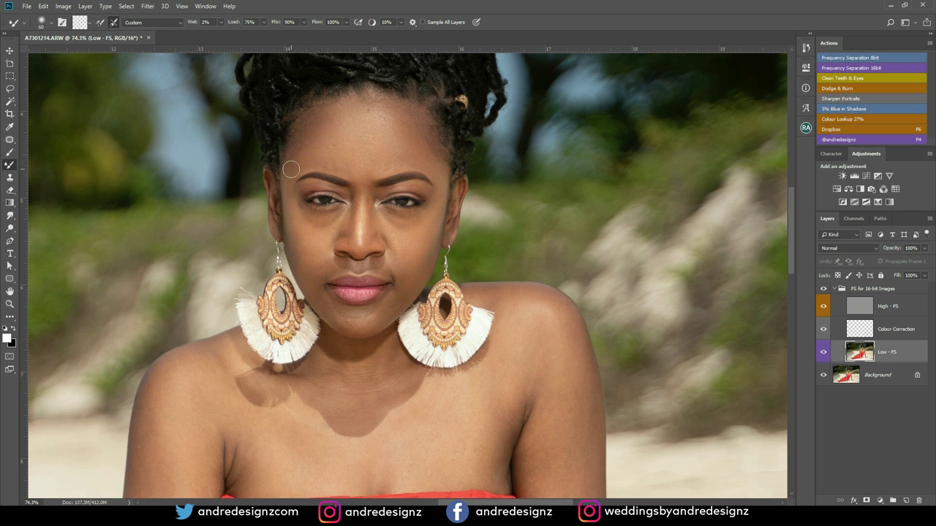
{"action": "mouse_move", "coordinate": [311, 123]}
{"action": "left_mouse_down"}
{"action": "mouse_move", "coordinate": [293, 158]}
{"action": "mouse_move", "coordinate": [305, 122]}
{"action": "mouse_move", "coordinate": [297, 141]}
{"action": "mouse_move", "coordinate": [321, 114]}
{"action": "mouse_move", "coordinate": [315, 156]}
{"action": "left_mouse_up"}
{"action": "mouse_move", "coordinate": [364, 129]}
{"action": "left_mouse_down"}
{"action": "mouse_move", "coordinate": [354, 167]}
{"action": "mouse_move", "coordinate": [374, 165]}
{"action": "mouse_move", "coordinate": [381, 177]}
{"action": "mouse_move", "coordinate": [398, 126]}
{"action": "mouse_move", "coordinate": [387, 121]}
{"action": "mouse_move", "coordinate": [414, 143]}
{"action": "left_mouse_up"}
Compare the skin before and after smoothing by toggling the visibility of the FS for 16-bit Images group.
{"action": "left_click", "coordinate": [822, 290]}
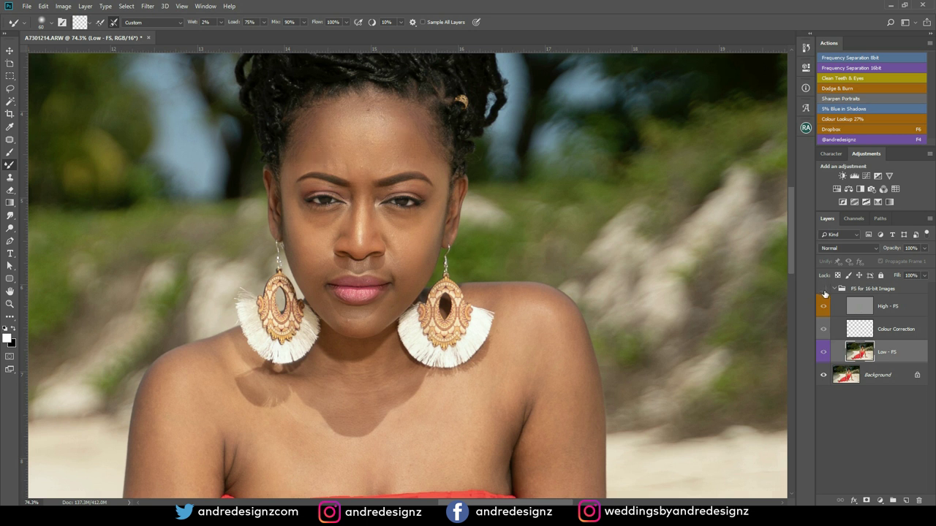
{"action": "left_click", "coordinate": [823, 290]}
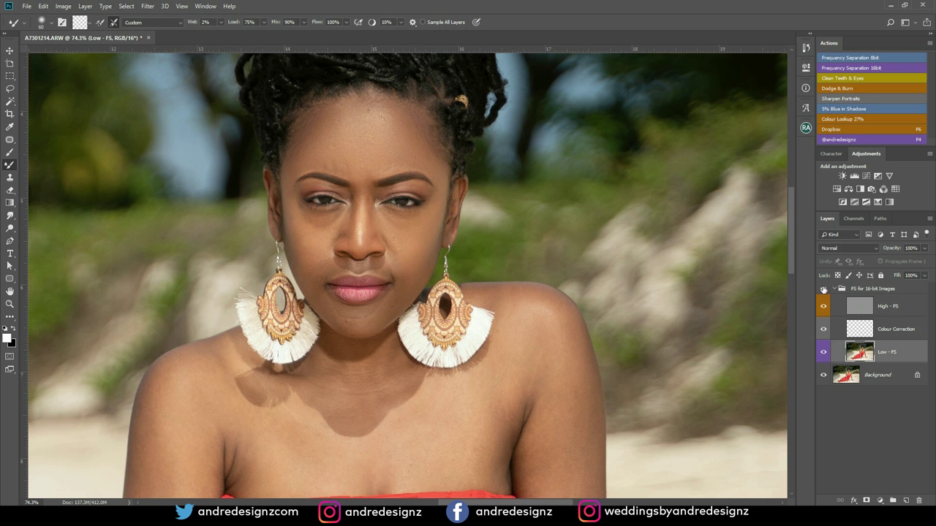
{"action": "left_click", "coordinate": [824, 290]}
{"action": "left_click", "coordinate": [824, 292]}
{"action": "left_click", "coordinate": [824, 292]}
{"action": "left_click", "coordinate": [823, 291]}
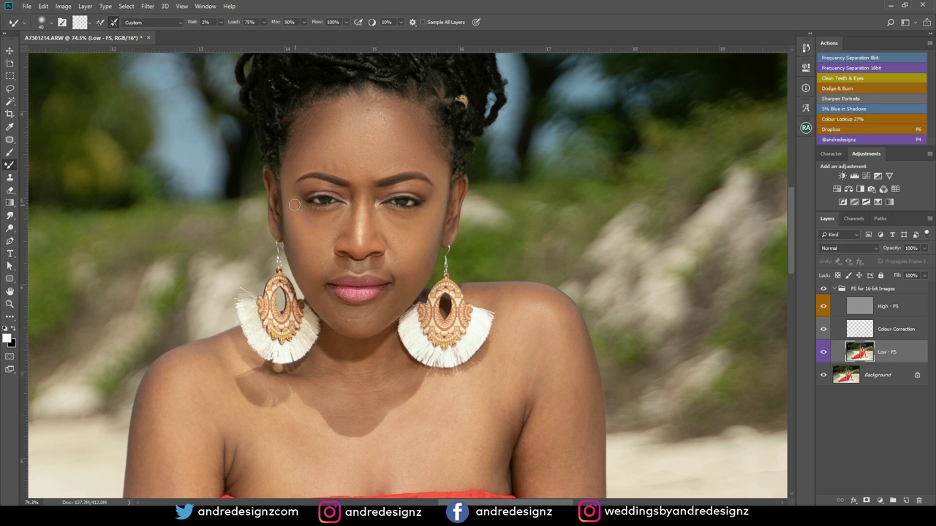
Blend the skin tones beneath the left eye in the photo with the Mixer Brush at size 25 and compare the result.
{"action": "key", "text": "]"}
{"action": "scroll", "coordinate": [362, 232], "scroll_direction": "up", "scroll_amount": 3}
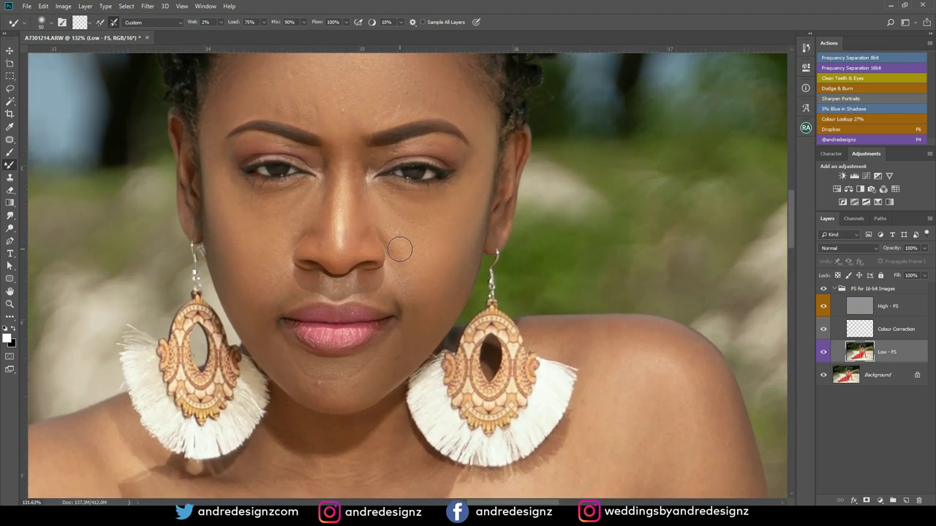
{"action": "key", "text": "["}
{"action": "key", "text": "["}
{"action": "key", "text": "["}
{"action": "key", "text": "["}
{"action": "key", "text": "["}
{"action": "left_click_drag", "start_coordinate": [310, 195], "coordinate": [305, 210]}
{"action": "left_click", "coordinate": [825, 290]}
{"action": "left_click", "coordinate": [825, 290]}
Clone out the forehead and hairline blemishes on the High - FS layer using the Clone Stamp at size 10, and compare before and after.
{"action": "left_click_drag", "start_coordinate": [400, 195], "coordinate": [377, 301]}
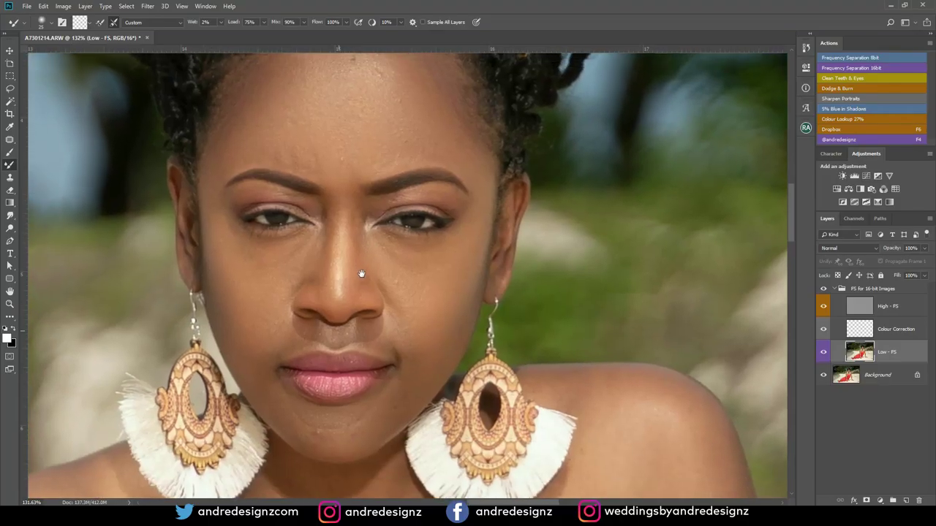
{"action": "left_click", "coordinate": [10, 178]}
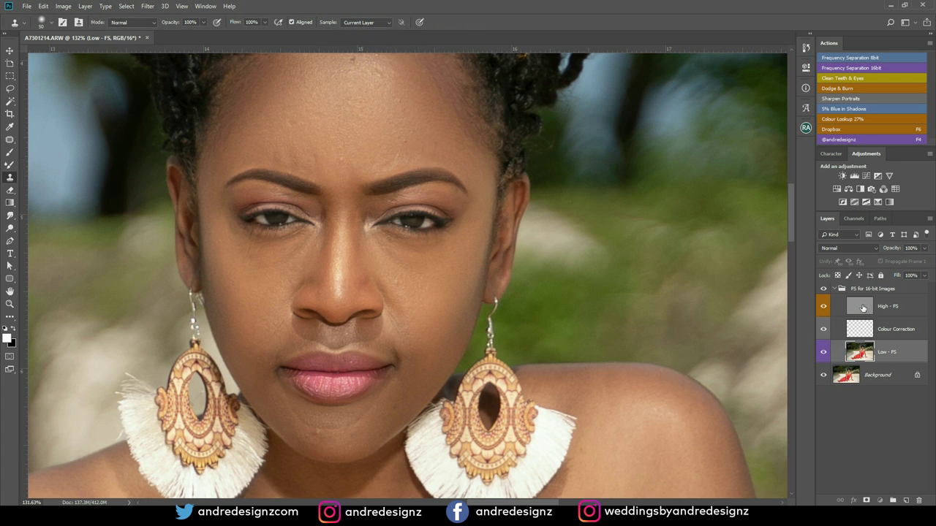
{"action": "left_click", "coordinate": [866, 310]}
{"action": "key", "text": "bracketleft"}
{"action": "key", "text": "bracketleft"}
{"action": "key", "text": "bracketleft"}
{"action": "key", "text": "bracketleft"}
{"action": "key", "text": "bracketleft"}
{"action": "key", "text": "bracketleft"}
{"action": "key", "text": "bracketleft"}
{"action": "key", "text": "bracketleft"}
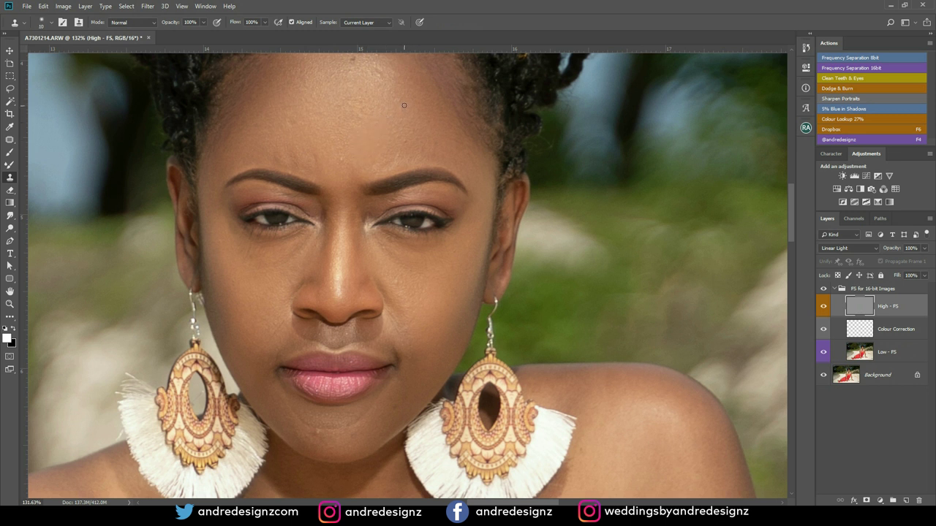
{"action": "scroll", "coordinate": [405, 103], "scroll_direction": "up", "scroll_amount": 3}
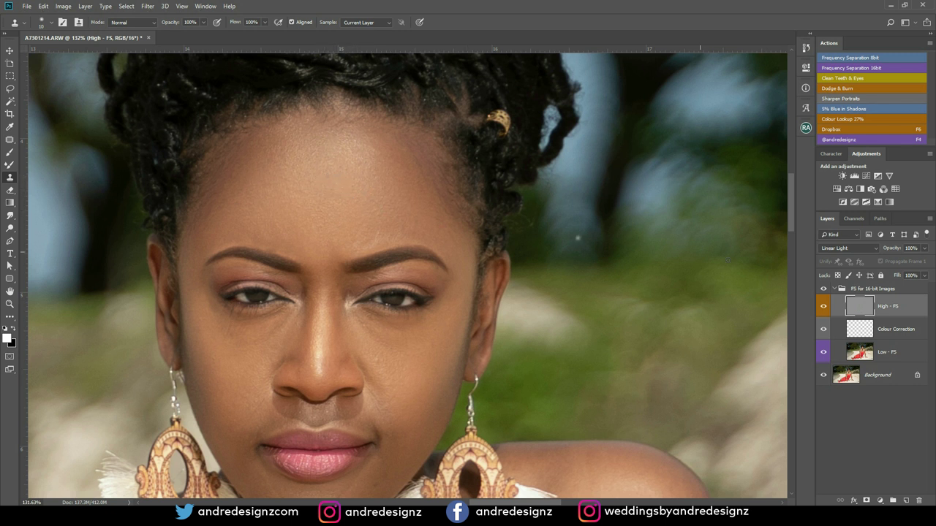
{"action": "left_click", "coordinate": [824, 289]}
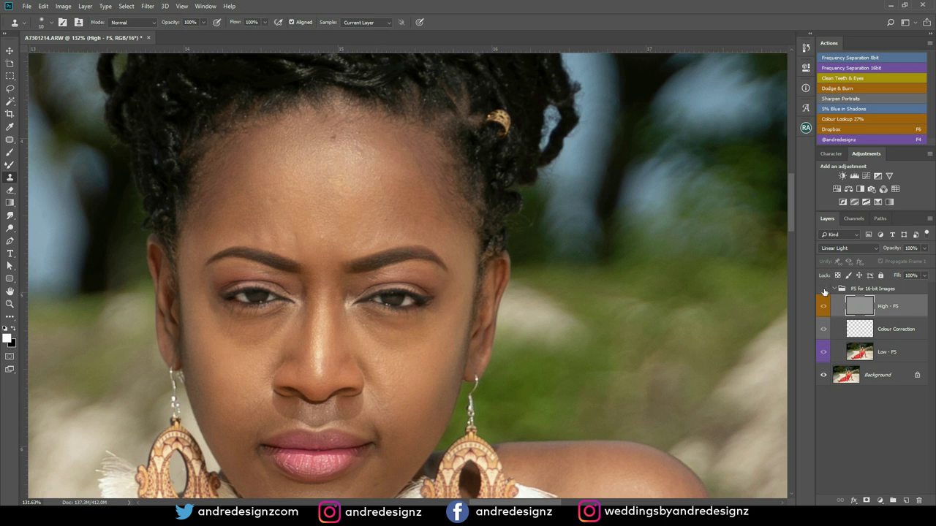
{"action": "left_click", "coordinate": [824, 291]}
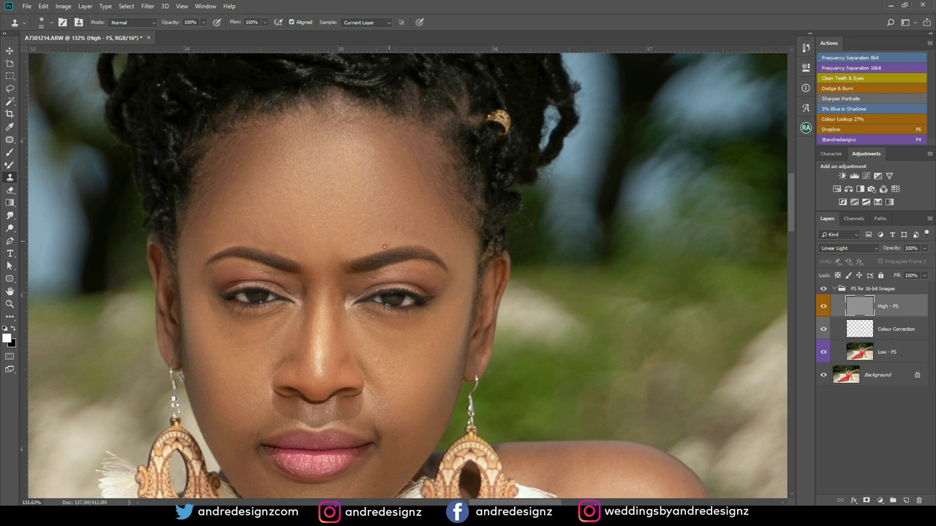
Clone clean skin texture over the cheek beneath the left eye in the photo using a larger brush, and compare before and after.
{"action": "left_click_drag", "start_coordinate": [329, 274], "coordinate": [369, 106]}
{"action": "left_click_drag", "start_coordinate": [345, 175], "coordinate": [354, 159]}
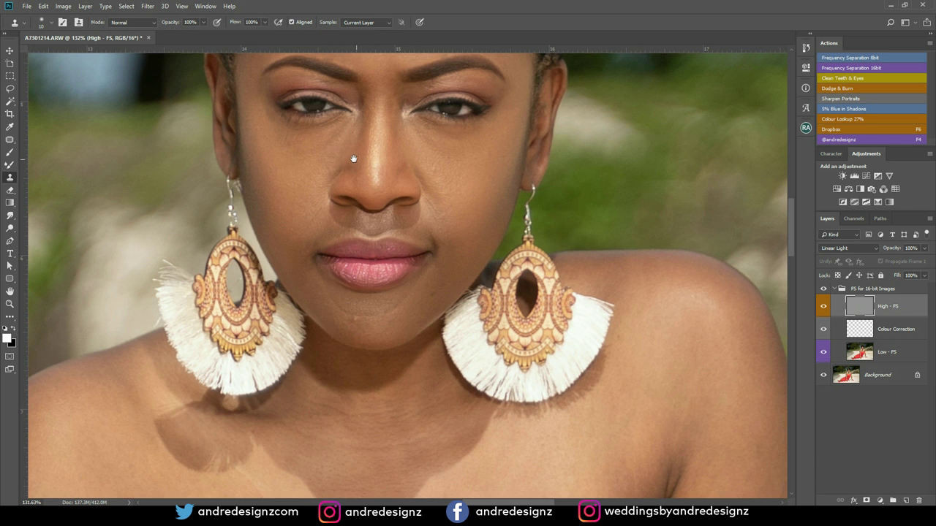
{"action": "key", "text": "bracketright"}
{"action": "key", "text": "bracketright"}
{"action": "left_click_drag", "start_coordinate": [317, 155], "coordinate": [334, 156]}
{"action": "left_click", "coordinate": [301, 162], "text": "alt"}
{"action": "mouse_move", "coordinate": [265, 116]}
{"action": "left_mouse_down"}
{"action": "mouse_move", "coordinate": [300, 167]}
{"action": "mouse_move", "coordinate": [303, 138]}
{"action": "mouse_move", "coordinate": [311, 169]}
{"action": "mouse_move", "coordinate": [312, 150]}
{"action": "left_mouse_up"}
{"action": "left_click", "coordinate": [823, 289]}
{"action": "left_click", "coordinate": [823, 289]}
Clone clean skin texture over the blemishes on the right cheek in the photo.
{"action": "left_click", "coordinate": [453, 186], "text": "alt"}
{"action": "mouse_move", "coordinate": [465, 186]}
{"action": "left_mouse_down"}
{"action": "mouse_move", "coordinate": [457, 161]}
{"action": "mouse_move", "coordinate": [450, 167]}
{"action": "left_mouse_up"}
{"action": "left_click", "coordinate": [446, 168], "text": "alt"}
{"action": "left_click", "coordinate": [476, 158], "text": "alt"}
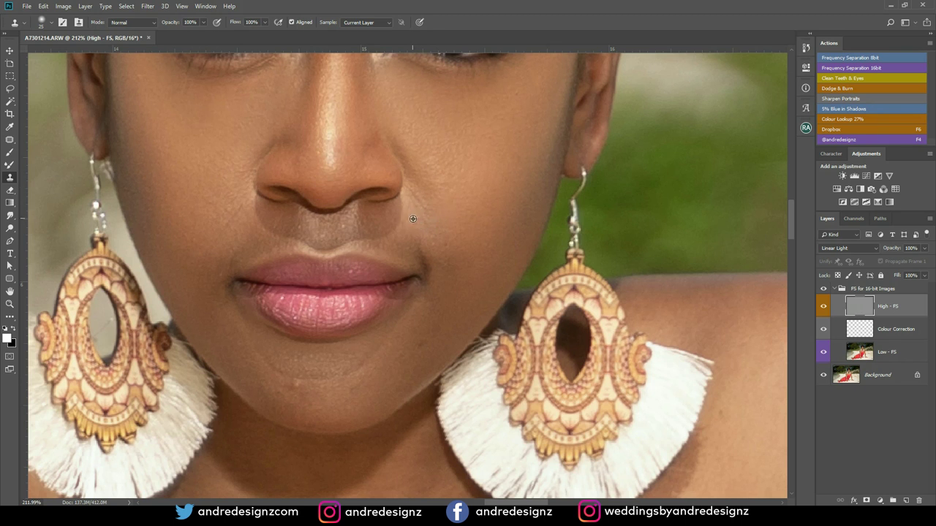
Clone clean texture over the creases between the nose and mouth corners on both sides of the face.
{"action": "left_click", "coordinate": [415, 220], "text": "alt"}
{"action": "left_click_drag", "start_coordinate": [410, 213], "coordinate": [408, 211]}
{"action": "left_click", "coordinate": [408, 233], "text": "alt"}
{"action": "left_click", "coordinate": [392, 232]}
{"action": "left_click", "coordinate": [403, 239], "text": "alt"}
{"action": "left_click", "coordinate": [384, 236]}
{"action": "mouse_move", "coordinate": [401, 228]}
{"action": "left_mouse_down"}
{"action": "mouse_move", "coordinate": [410, 243]}
{"action": "mouse_move", "coordinate": [397, 232]}
{"action": "left_mouse_up"}
{"action": "left_click", "coordinate": [397, 213]}
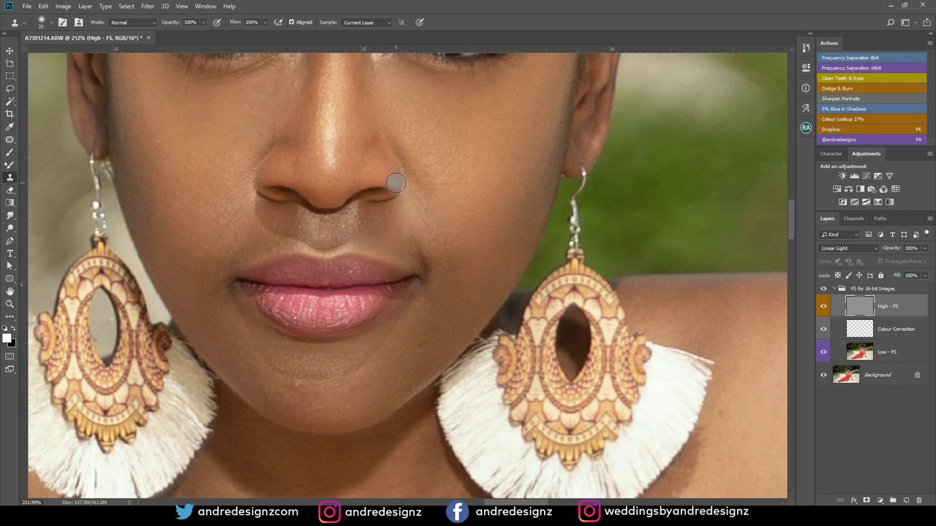
{"action": "left_click", "coordinate": [249, 235], "text": "alt"}
{"action": "left_click", "coordinate": [274, 241]}
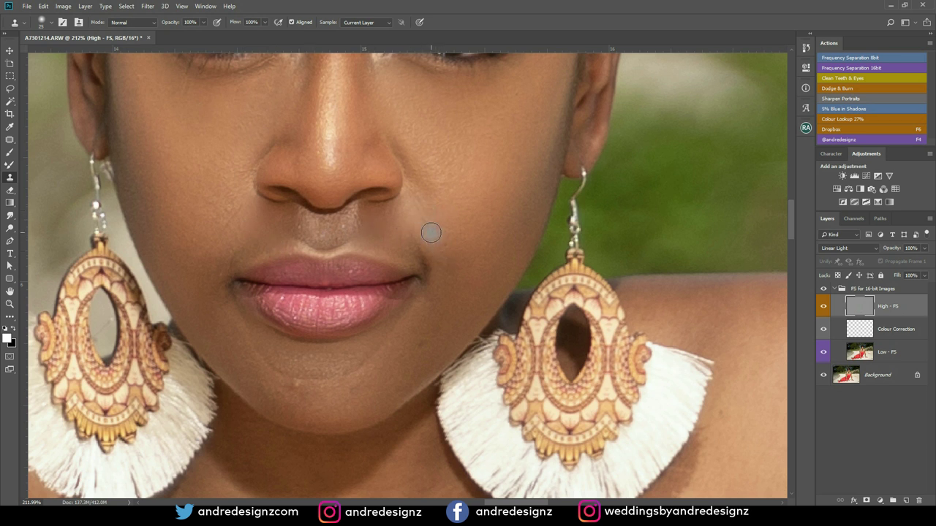
Clone out the remaining texture blemishes on the chin and around the mouth, and review the whole photo.
{"action": "scroll", "coordinate": [431, 232], "scroll_direction": "down", "scroll_amount": 5}
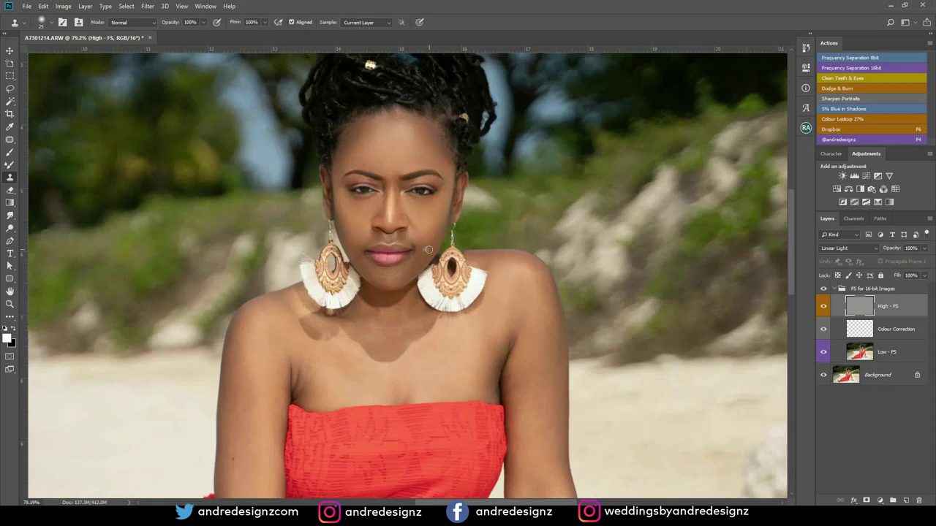
{"action": "scroll", "coordinate": [429, 250], "scroll_direction": "up", "scroll_amount": 3}
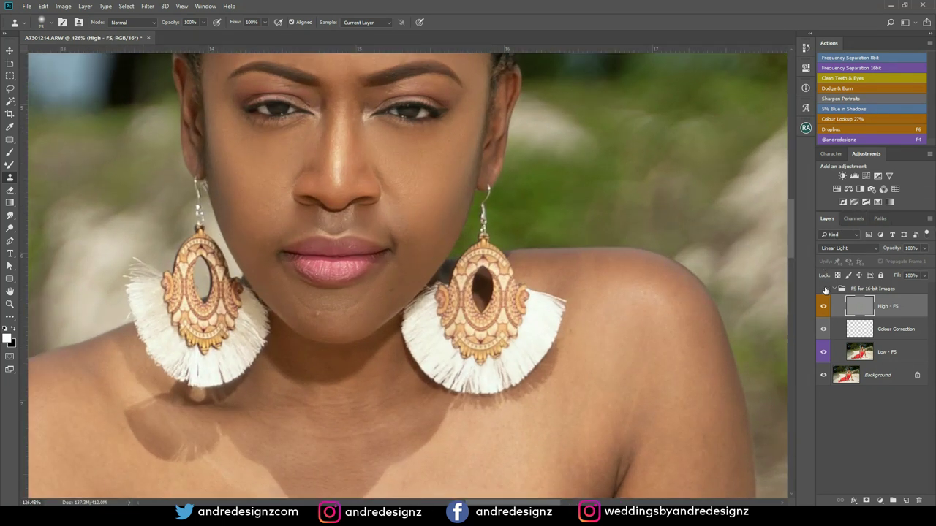
{"action": "scroll", "coordinate": [351, 330], "scroll_direction": "up", "scroll_amount": 3}
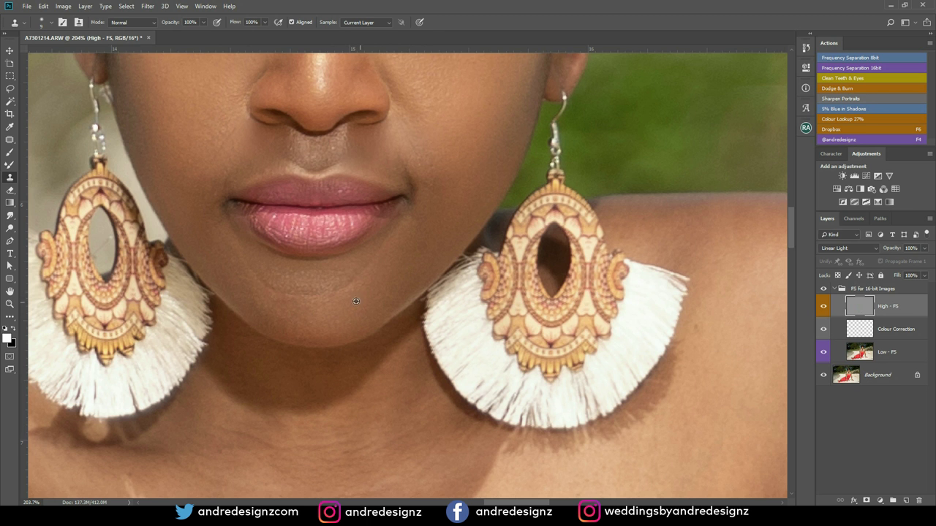
{"action": "left_click", "coordinate": [431, 210]}
{"action": "key", "text": "bracketright"}
{"action": "key", "text": "bracketright"}
{"action": "key", "text": "bracketright"}
{"action": "scroll", "coordinate": [282, 305], "scroll_direction": "down", "scroll_amount": 6}
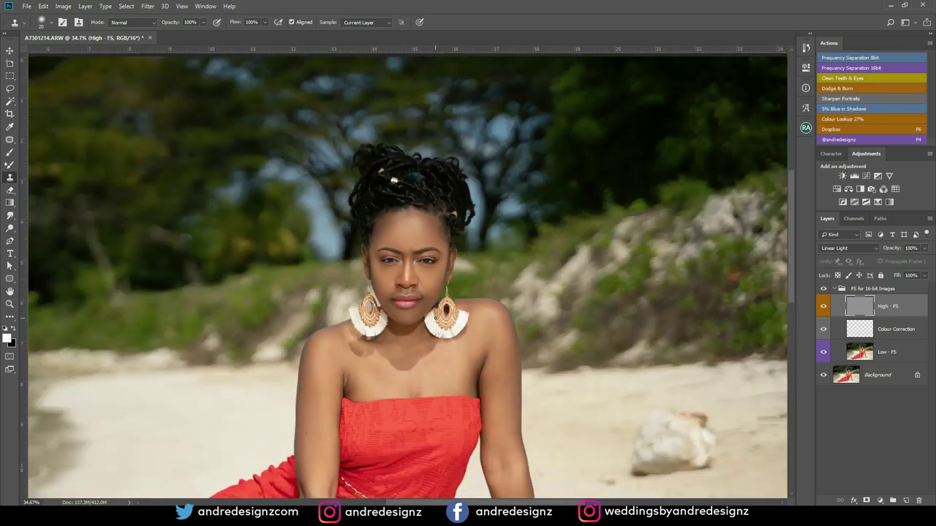
{"action": "scroll", "coordinate": [422, 311], "scroll_direction": "down", "scroll_amount": 3}
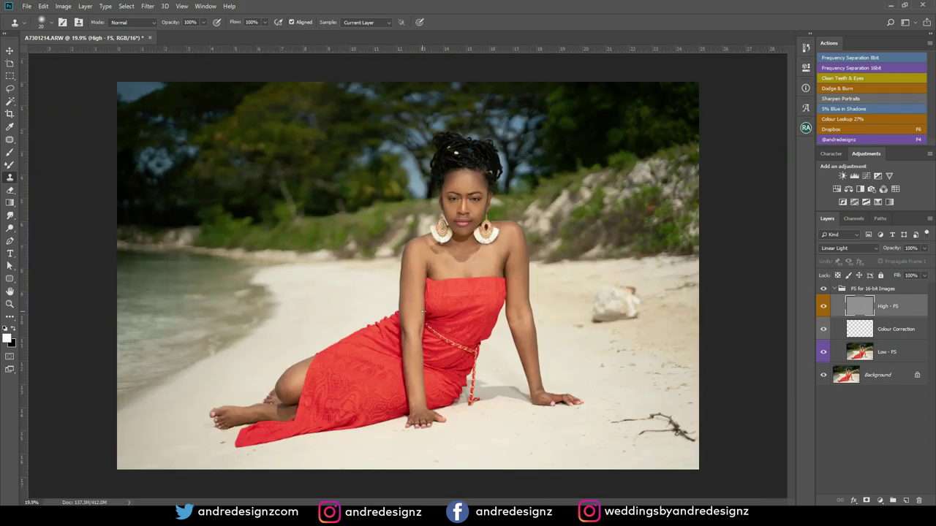
Clone out the stray marks just above the left eyebrow in the photo with a small Clone Stamp brush.
{"action": "scroll", "coordinate": [424, 286], "scroll_direction": "up", "scroll_amount": 7}
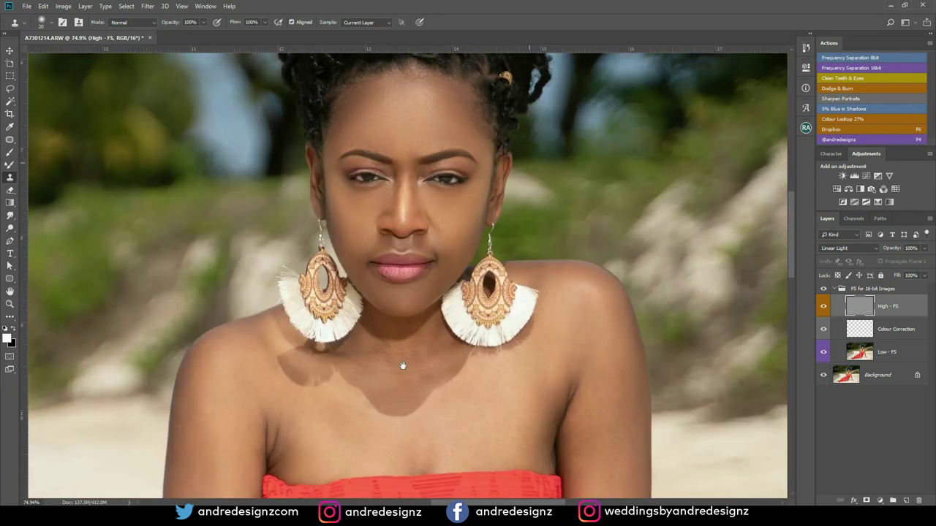
{"action": "left_click_drag", "start_coordinate": [402, 365], "coordinate": [384, 400]}
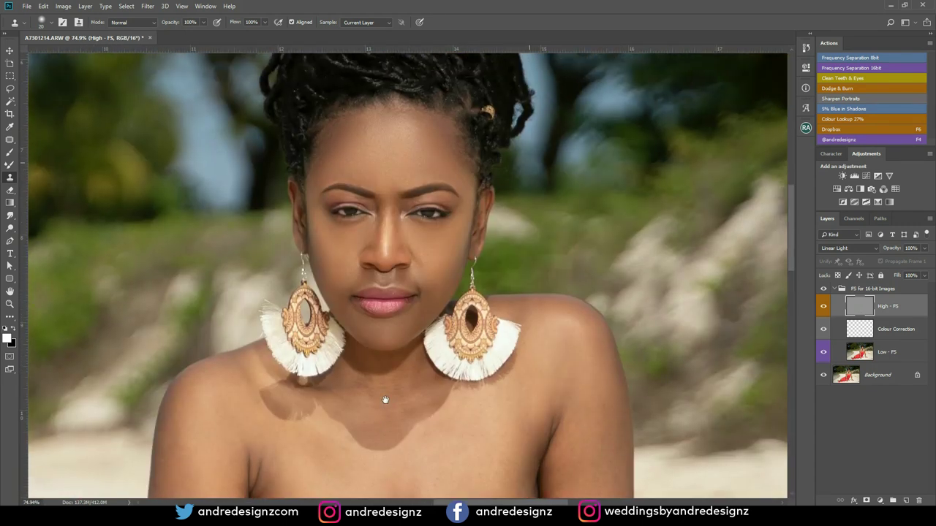
{"action": "scroll", "coordinate": [372, 201], "scroll_direction": "up", "scroll_amount": 4}
{"action": "scroll", "coordinate": [309, 146], "scroll_direction": "up", "scroll_amount": 3}
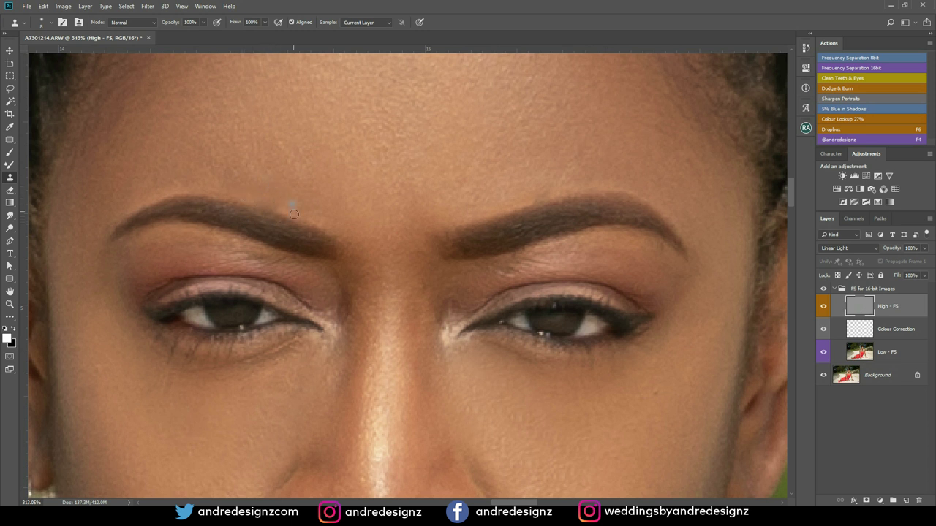
{"action": "left_click", "coordinate": [288, 197], "text": "alt"}
{"action": "scroll", "coordinate": [265, 202], "scroll_direction": "down", "scroll_amount": 10}
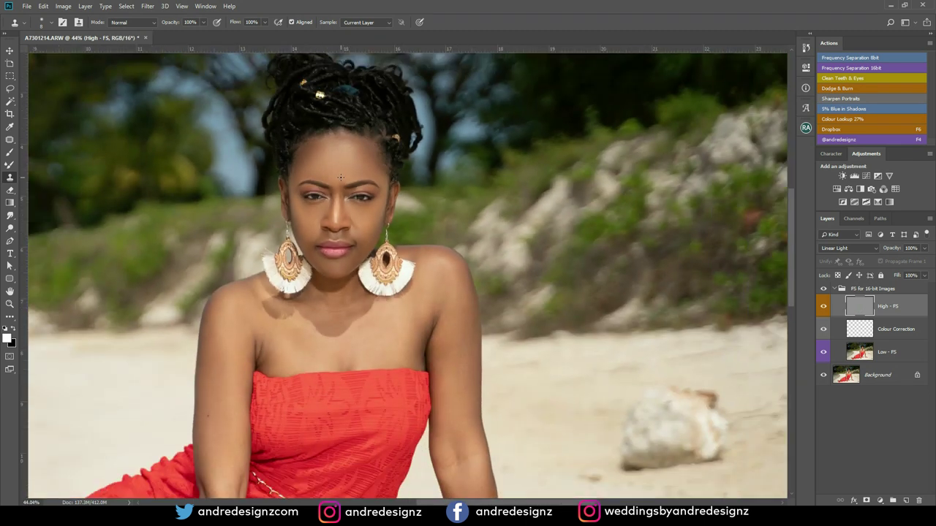
Paint skin tone on the Colour Correction layer over the uneven patches around the nose and mouth, comparing with the layer hidden.
{"action": "left_click", "coordinate": [823, 290]}
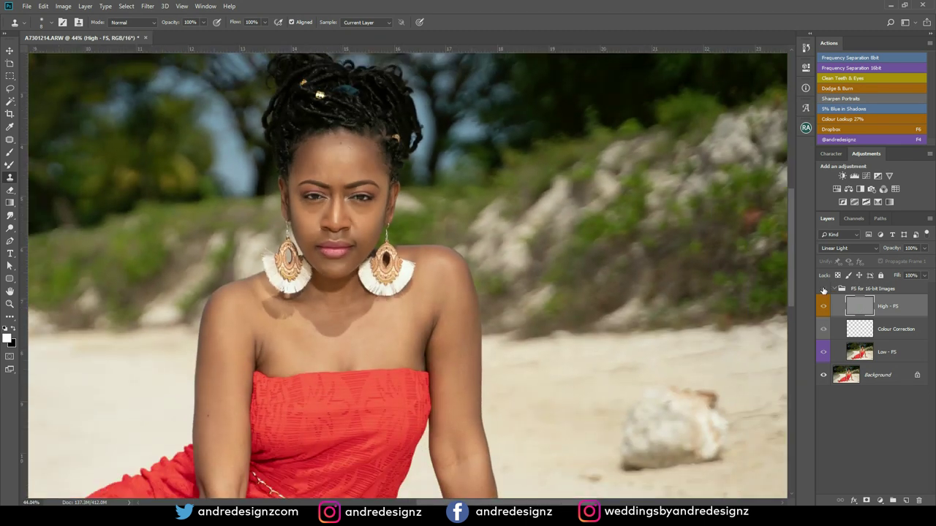
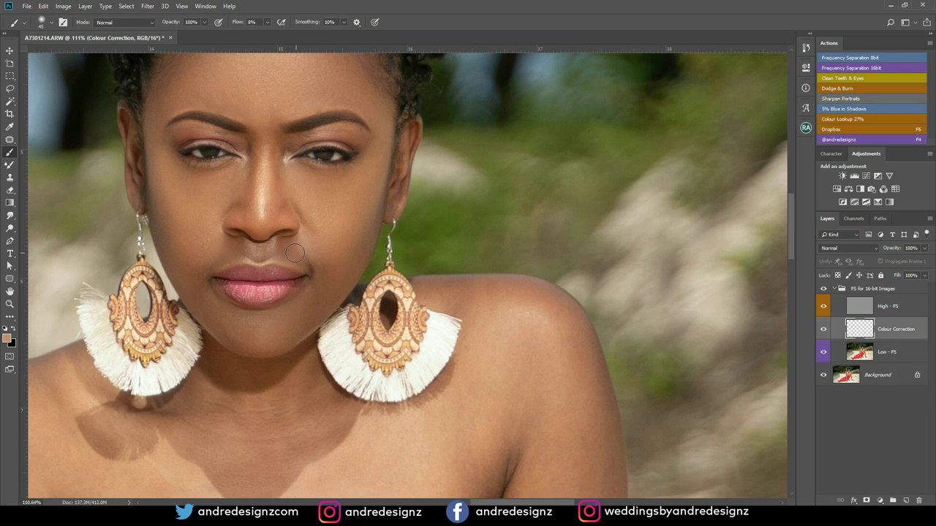
{"action": "left_click_drag", "start_coordinate": [291, 246], "coordinate": [294, 259]}
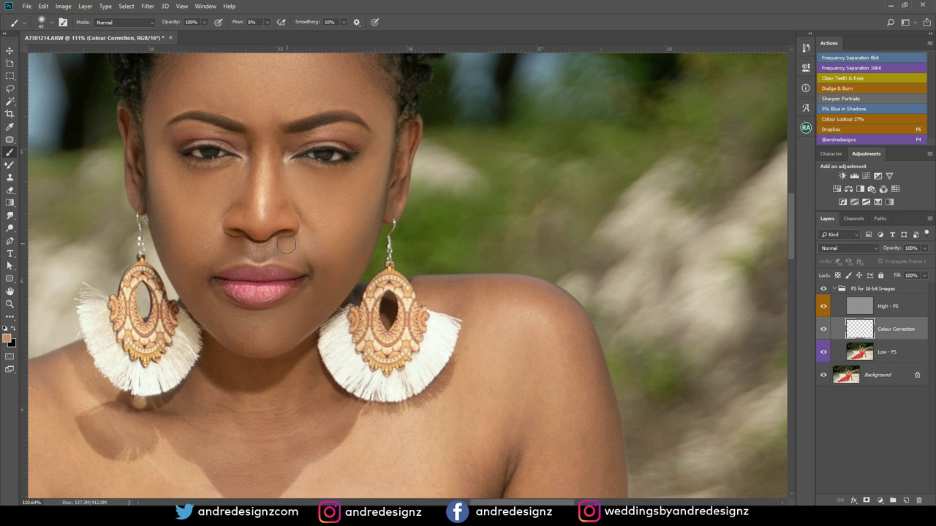
{"action": "left_click_drag", "start_coordinate": [237, 239], "coordinate": [230, 250]}
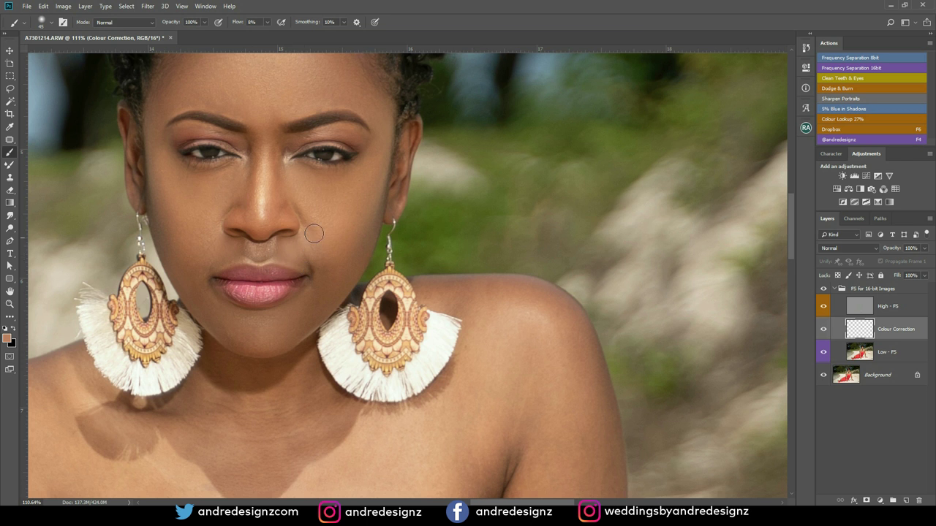
{"action": "mouse_move", "coordinate": [324, 262]}
{"action": "left_mouse_down"}
{"action": "mouse_move", "coordinate": [327, 271]}
{"action": "mouse_move", "coordinate": [310, 282]}
{"action": "left_mouse_up"}
{"action": "left_click", "coordinate": [823, 330]}
{"action": "left_click", "coordinate": [822, 330]}
Reduce the Colour Correction layer's opacity to 66%.
{"action": "scroll", "coordinate": [511, 321], "scroll_direction": "down", "scroll_amount": 5}
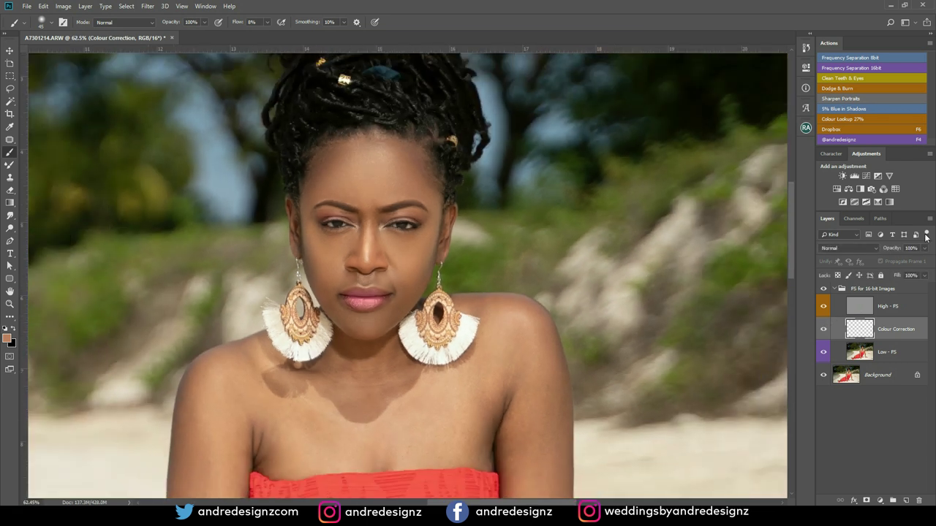
{"action": "left_click", "coordinate": [924, 249]}
{"action": "scroll", "coordinate": [401, 304], "scroll_direction": "up", "scroll_amount": 5}
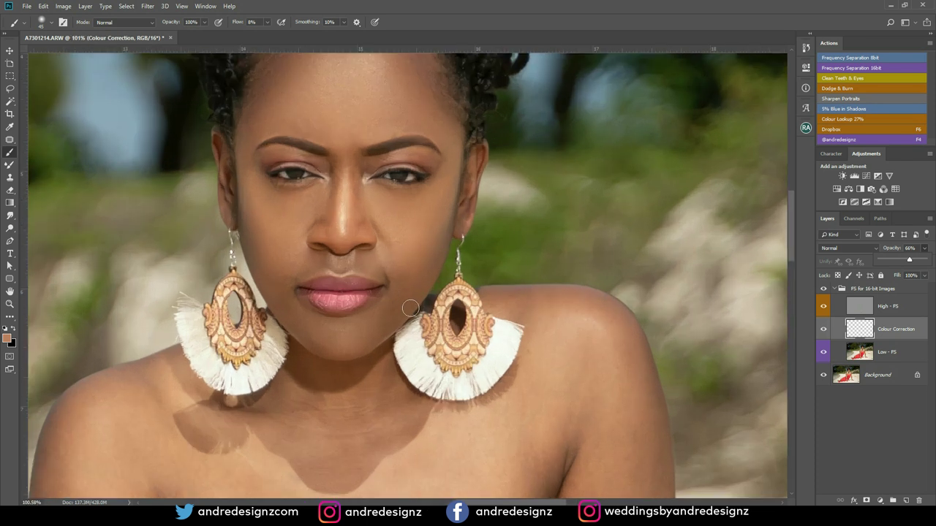
Even out the chin and jawline tones on the Colour Correction layer with a size 70 brush, and review the portrait.
{"action": "left_click", "coordinate": [298, 325]}
{"action": "key", "text": "]"}
{"action": "key", "text": "]"}
{"action": "key", "text": "]"}
{"action": "mouse_move", "coordinate": [362, 330]}
{"action": "left_mouse_down"}
{"action": "mouse_move", "coordinate": [316, 342]}
{"action": "mouse_move", "coordinate": [286, 327]}
{"action": "left_mouse_up"}
{"action": "mouse_move", "coordinate": [324, 355]}
{"action": "left_mouse_down"}
{"action": "mouse_move", "coordinate": [375, 320]}
{"action": "mouse_move", "coordinate": [380, 331]}
{"action": "mouse_move", "coordinate": [391, 315]}
{"action": "mouse_move", "coordinate": [363, 355]}
{"action": "mouse_move", "coordinate": [288, 342]}
{"action": "mouse_move", "coordinate": [269, 314]}
{"action": "left_mouse_up"}
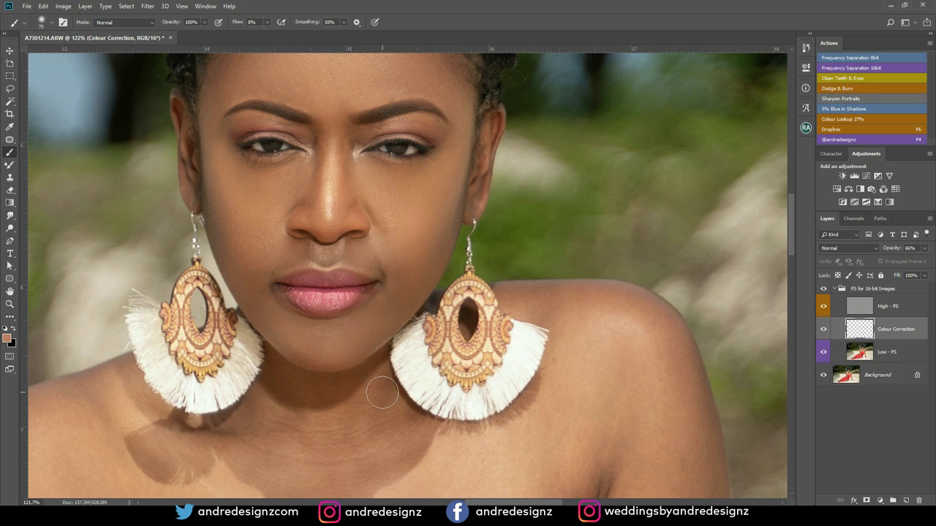
{"action": "scroll", "coordinate": [372, 351], "scroll_direction": "down", "scroll_amount": 6}
{"action": "scroll", "coordinate": [402, 392], "scroll_direction": "up", "scroll_amount": 2}
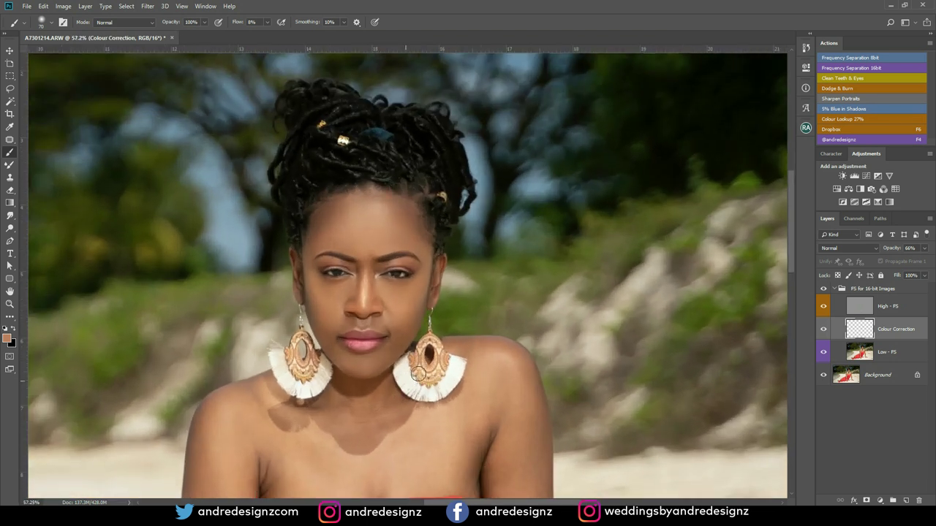
Clone clean texture on the High - FS layer over the neck and left earring shadow edges, using an enlarged Clone Stamp brush.
{"action": "left_click", "coordinate": [887, 356]}
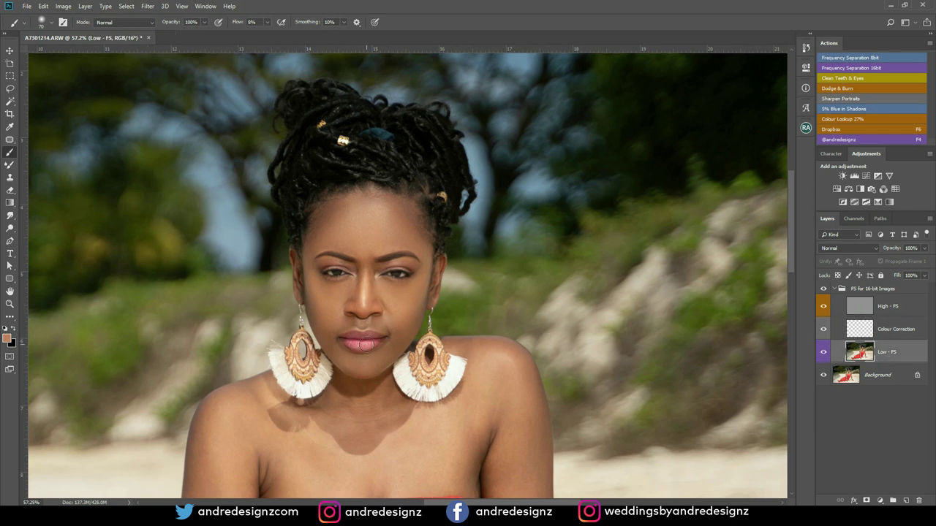
{"action": "scroll", "coordinate": [326, 300], "scroll_direction": "up", "scroll_amount": 5}
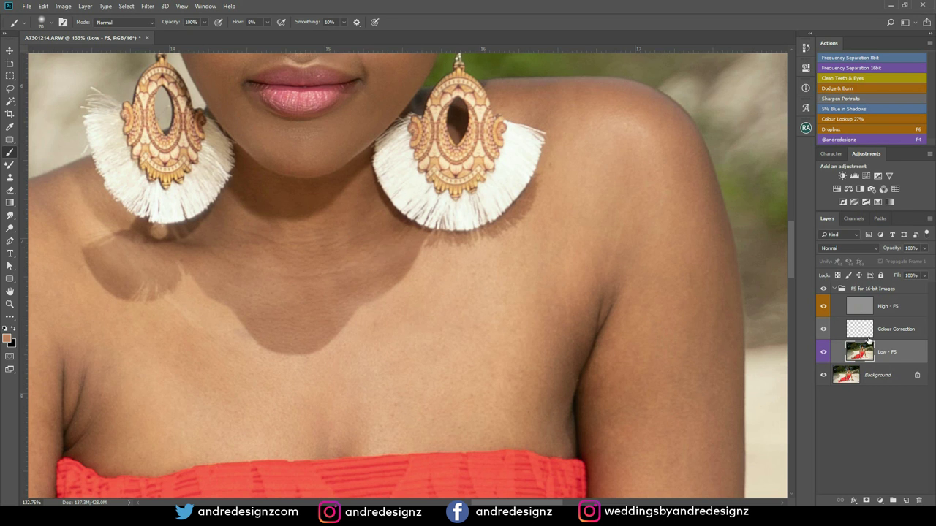
{"action": "left_click", "coordinate": [850, 312]}
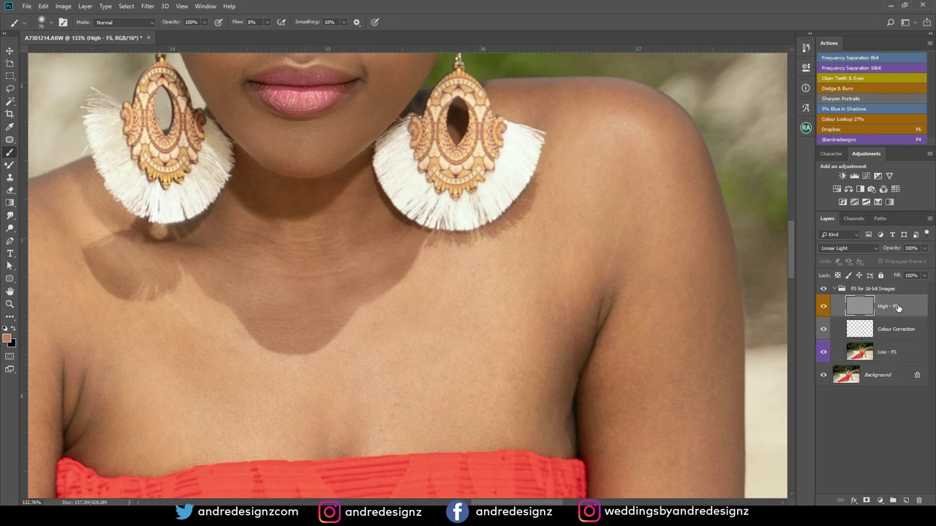
{"action": "key", "text": "s"}
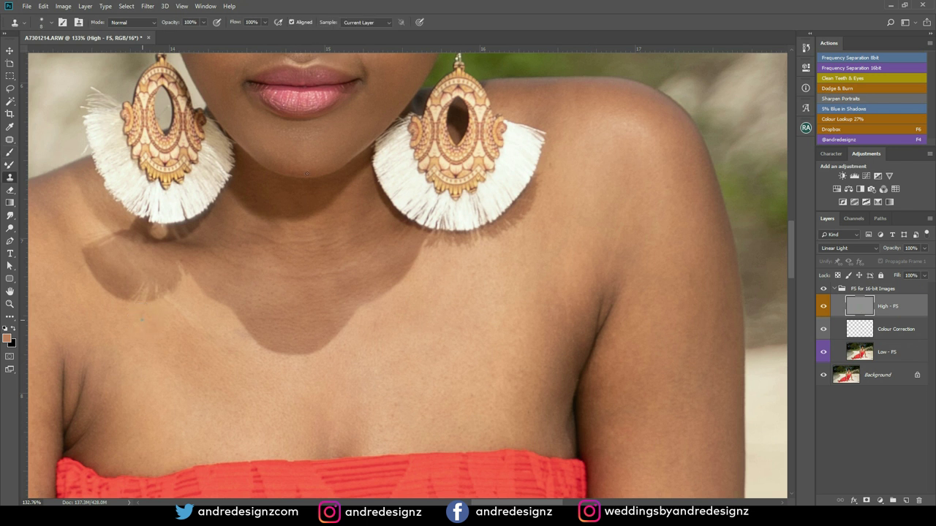
{"action": "key", "text": "]"}
{"action": "key", "text": "]"}
{"action": "key", "text": "]"}
{"action": "left_click", "coordinate": [431, 266], "text": "alt"}
{"action": "mouse_move", "coordinate": [424, 251]}
{"action": "left_mouse_down"}
{"action": "mouse_move", "coordinate": [393, 292]}
{"action": "mouse_move", "coordinate": [417, 296]}
{"action": "mouse_move", "coordinate": [409, 285]}
{"action": "mouse_move", "coordinate": [388, 288]}
{"action": "mouse_move", "coordinate": [315, 353]}
{"action": "mouse_move", "coordinate": [334, 343]}
{"action": "mouse_move", "coordinate": [287, 359]}
{"action": "mouse_move", "coordinate": [309, 354]}
{"action": "mouse_move", "coordinate": [269, 351]}
{"action": "mouse_move", "coordinate": [280, 381]}
{"action": "mouse_move", "coordinate": [227, 340]}
{"action": "left_mouse_up"}
{"action": "left_click", "coordinate": [362, 343], "text": "alt"}
{"action": "mouse_move", "coordinate": [223, 306]}
{"action": "left_mouse_down"}
{"action": "mouse_move", "coordinate": [190, 279]}
{"action": "mouse_move", "coordinate": [172, 299]}
{"action": "mouse_move", "coordinate": [132, 307]}
{"action": "mouse_move", "coordinate": [154, 302]}
{"action": "mouse_move", "coordinate": [146, 290]}
{"action": "mouse_move", "coordinate": [111, 300]}
{"action": "mouse_move", "coordinate": [127, 299]}
{"action": "mouse_move", "coordinate": [83, 269]}
{"action": "mouse_move", "coordinate": [75, 253]}
{"action": "mouse_move", "coordinate": [115, 303]}
{"action": "mouse_move", "coordinate": [97, 280]}
{"action": "mouse_move", "coordinate": [148, 298]}
{"action": "mouse_move", "coordinate": [140, 311]}
{"action": "mouse_move", "coordinate": [151, 316]}
{"action": "mouse_move", "coordinate": [97, 240]}
{"action": "mouse_move", "coordinate": [80, 260]}
{"action": "mouse_move", "coordinate": [79, 214]}
{"action": "mouse_move", "coordinate": [114, 232]}
{"action": "mouse_move", "coordinate": [92, 249]}
{"action": "mouse_move", "coordinate": [124, 228]}
{"action": "left_mouse_up"}
{"action": "left_click", "coordinate": [108, 299], "text": "alt"}
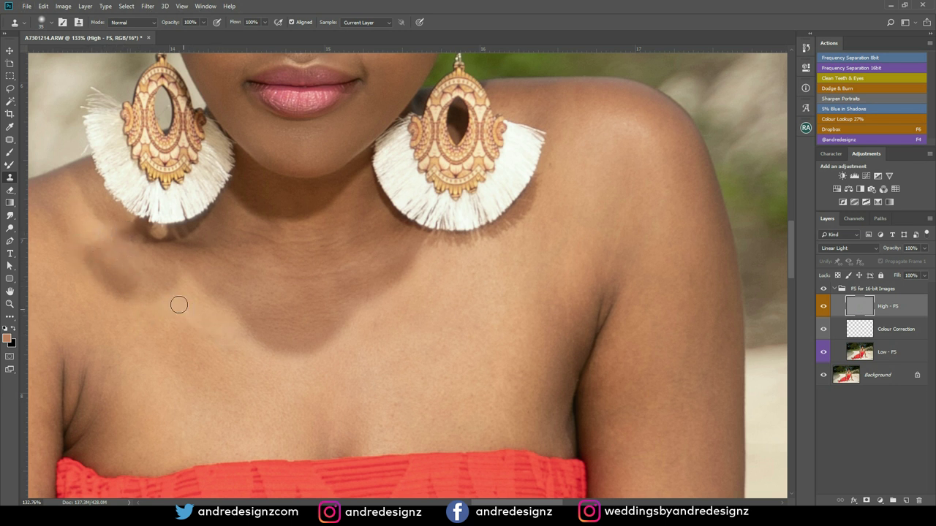
Clone clean skin texture along the shadow edge beneath the right earring and across the base of the neck.
{"action": "left_click", "coordinate": [484, 258]}
{"action": "left_click", "coordinate": [538, 230], "text": "alt"}
{"action": "mouse_move", "coordinate": [539, 195]}
{"action": "left_mouse_down"}
{"action": "mouse_move", "coordinate": [492, 238]}
{"action": "mouse_move", "coordinate": [433, 246]}
{"action": "left_mouse_up"}
{"action": "left_click", "coordinate": [478, 258], "text": "alt"}
{"action": "left_click", "coordinate": [515, 244], "text": "alt"}
{"action": "mouse_move", "coordinate": [536, 201]}
{"action": "left_mouse_down"}
{"action": "mouse_move", "coordinate": [510, 231]}
{"action": "mouse_move", "coordinate": [399, 272]}
{"action": "left_mouse_up"}
{"action": "left_click", "coordinate": [249, 233], "text": "alt"}
{"action": "scroll", "coordinate": [343, 261], "scroll_direction": "down", "scroll_amount": 6}
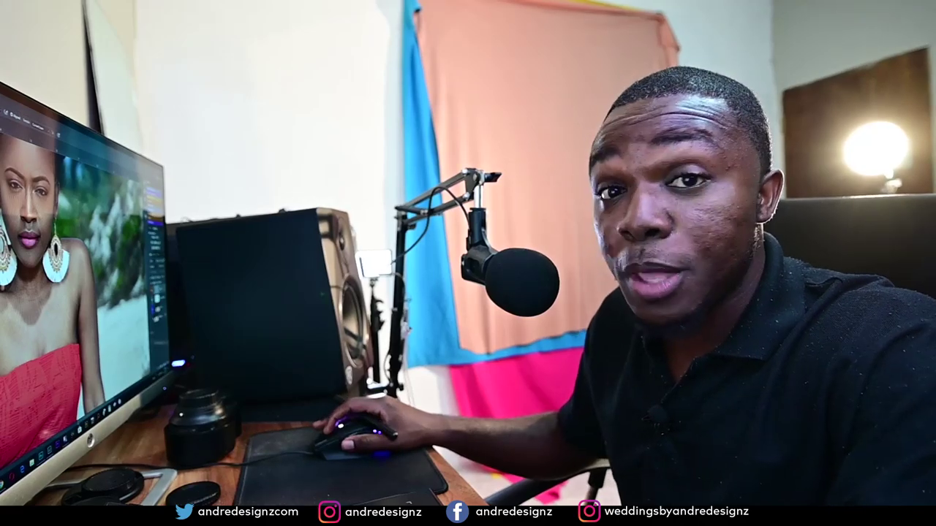
Add a new layer above Colour Correction and brush skin tone sampled from the neck onto the neck area.
{"action": "left_click", "coordinate": [904, 331]}
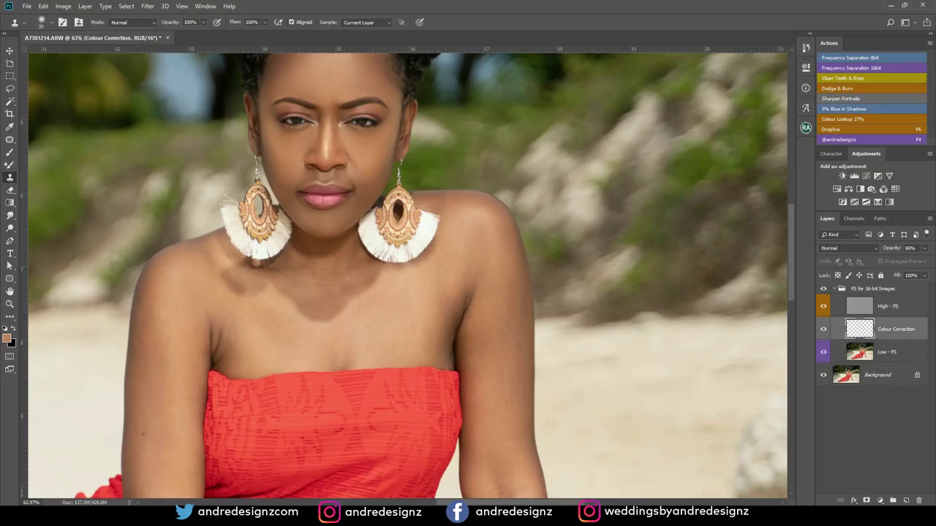
{"action": "left_click", "coordinate": [907, 501]}
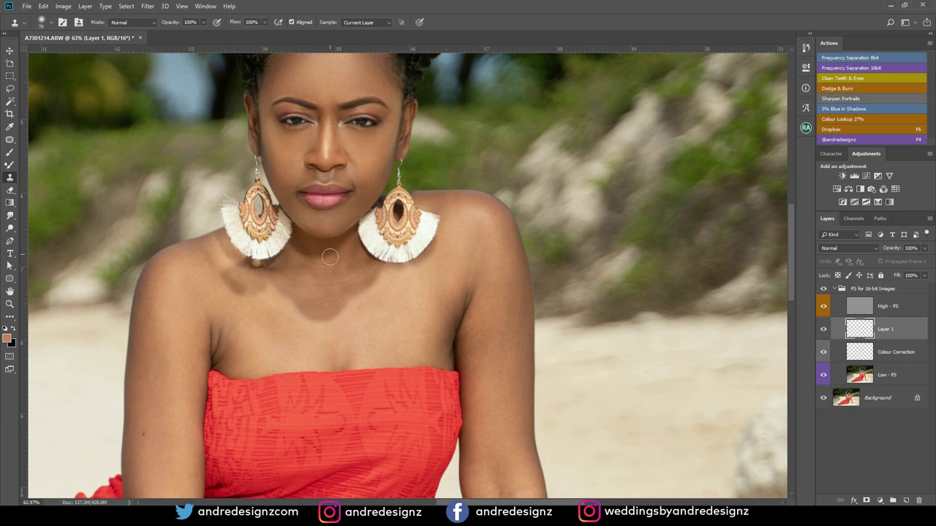
{"action": "key", "text": "b"}
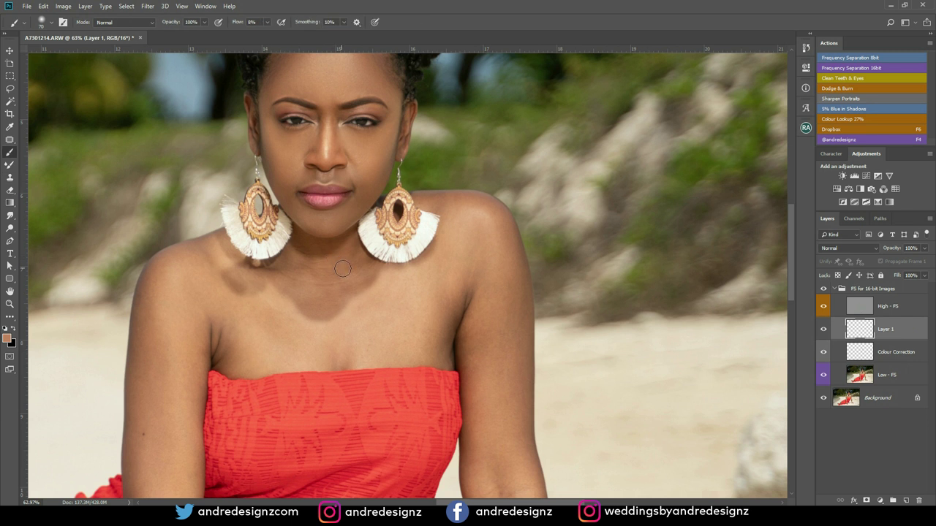
{"action": "left_click", "coordinate": [343, 266], "text": "alt"}
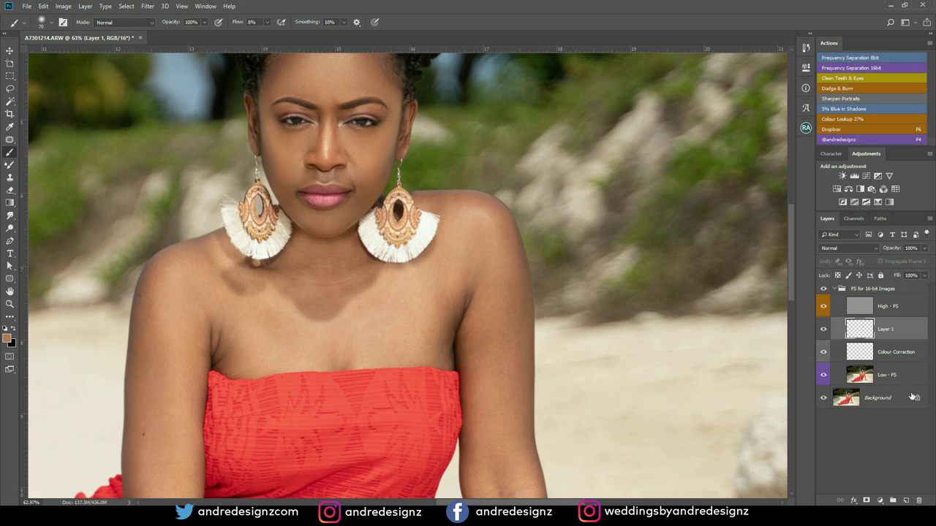
Add another layer and paint sampled lighter skin tones over the shadow on the upper chest and below the left earring.
{"action": "left_click", "coordinate": [907, 501]}
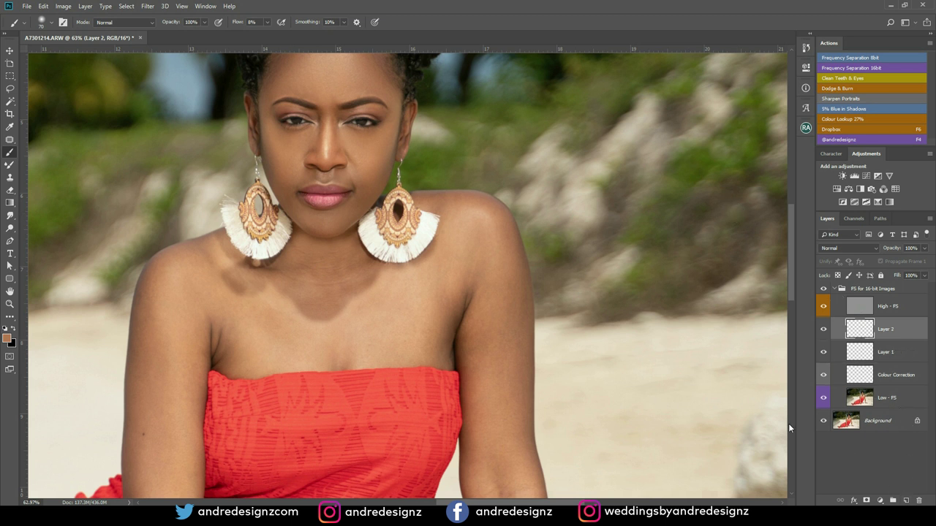
{"action": "left_click", "coordinate": [375, 298], "text": "alt"}
{"action": "left_click", "coordinate": [340, 319], "text": "alt"}
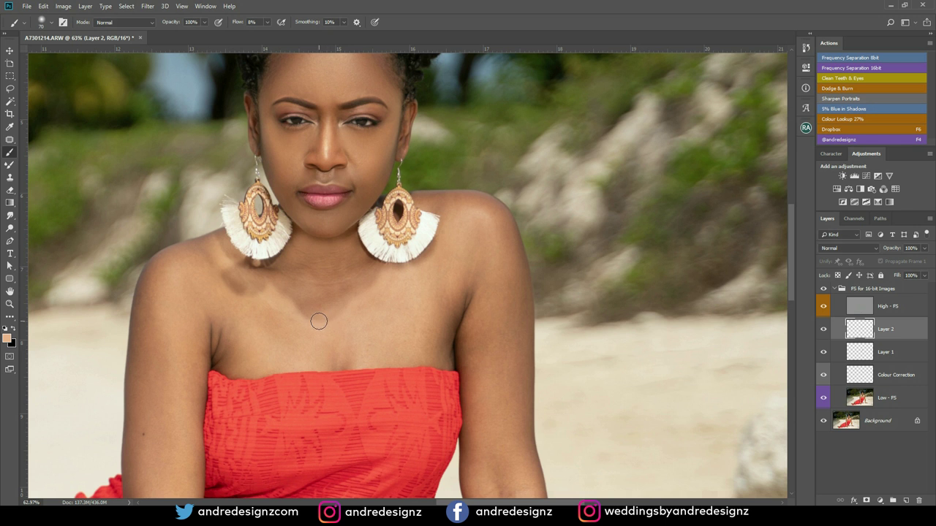
{"action": "left_click_drag", "start_coordinate": [285, 293], "coordinate": [283, 293]}
{"action": "left_click", "coordinate": [282, 313], "text": "alt"}
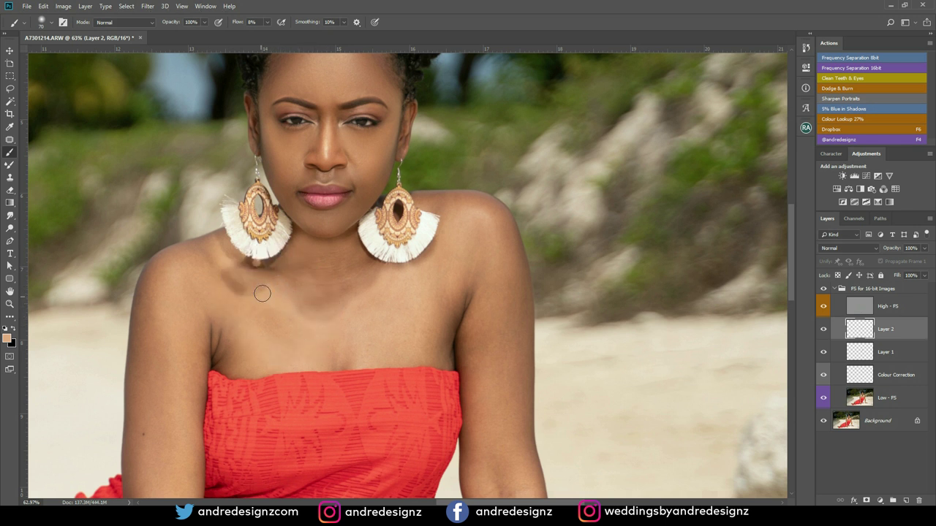
{"action": "left_click", "coordinate": [256, 305], "text": "alt"}
{"action": "left_click_drag", "start_coordinate": [211, 266], "coordinate": [221, 257]}
{"action": "left_click", "coordinate": [224, 267], "text": "alt"}
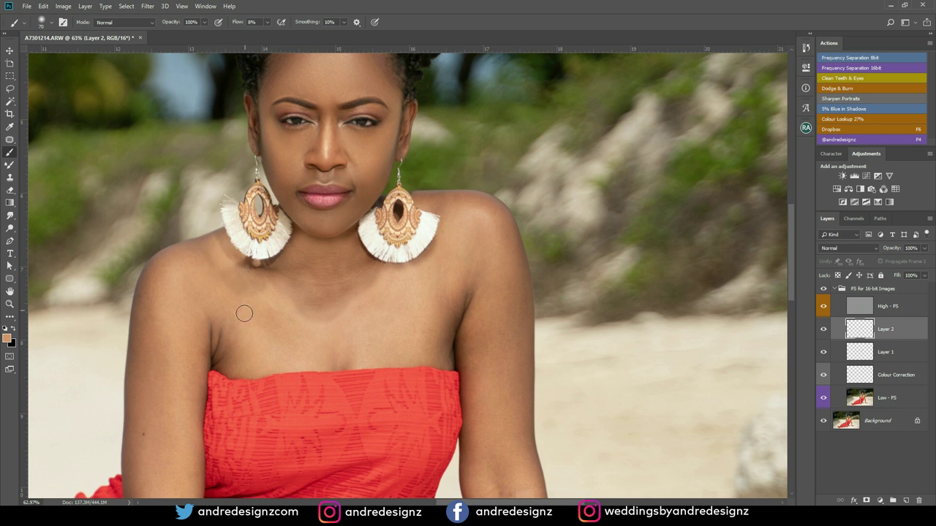
Blend the remaining neck shadow edge into the chest on Layer 2 by painting with tones sampled from nearby skin.
{"action": "left_click", "coordinate": [263, 304], "text": "alt"}
{"action": "left_click", "coordinate": [269, 304], "text": "alt"}
{"action": "left_click", "coordinate": [252, 307], "text": "alt"}
{"action": "left_click", "coordinate": [312, 331], "text": "alt"}
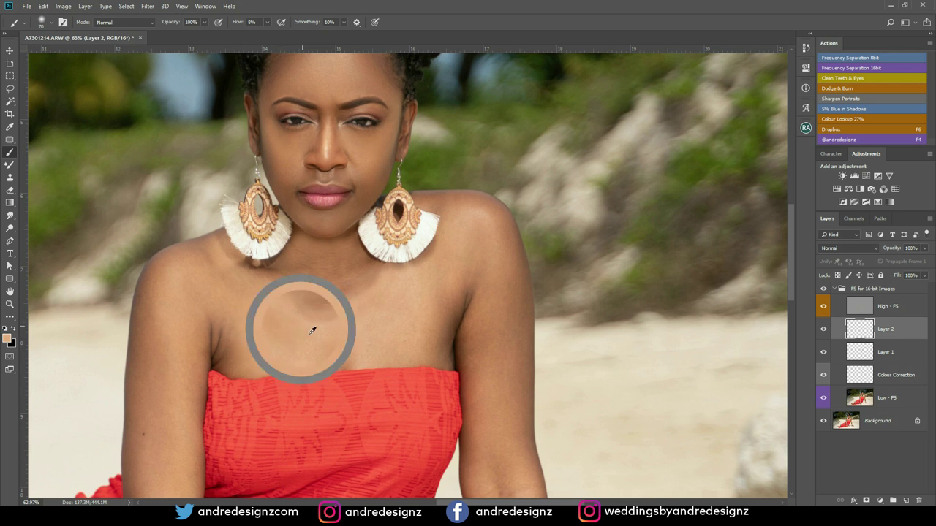
{"action": "left_click", "coordinate": [365, 306], "text": "alt"}
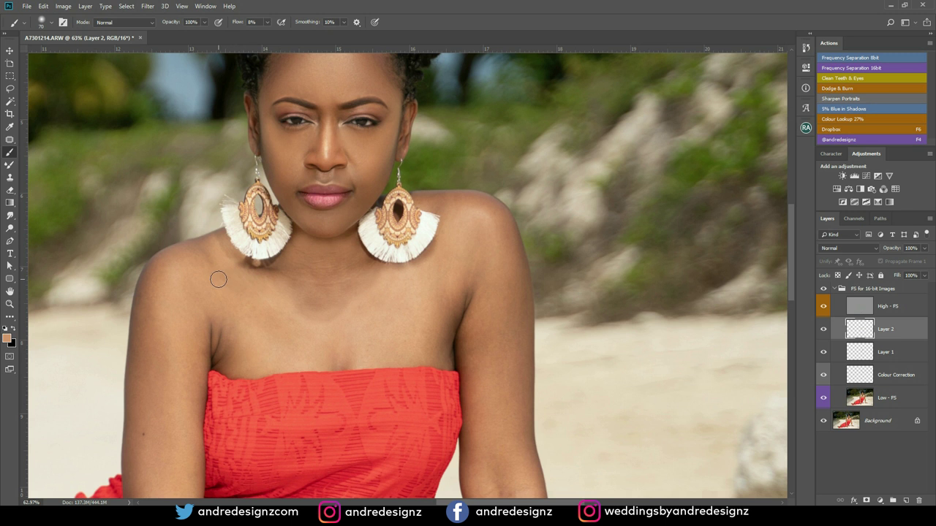
Paint sampled skin tones over the collarbone areas on both sides, then compare the image with the frequency separation group hidden.
{"action": "left_click", "coordinate": [252, 294], "text": "alt"}
{"action": "left_click", "coordinate": [369, 307], "text": "alt"}
{"action": "left_click", "coordinate": [416, 284], "text": "alt"}
{"action": "left_click", "coordinate": [411, 286], "text": "alt"}
{"action": "left_click", "coordinate": [214, 267], "text": "alt"}
{"action": "left_click", "coordinate": [824, 290]}
{"action": "left_click", "coordinate": [824, 290]}
Patch the texture at the base of the neck on the High - FS layer using clean chest skin and the Patch tool.
{"action": "left_click", "coordinate": [859, 309]}
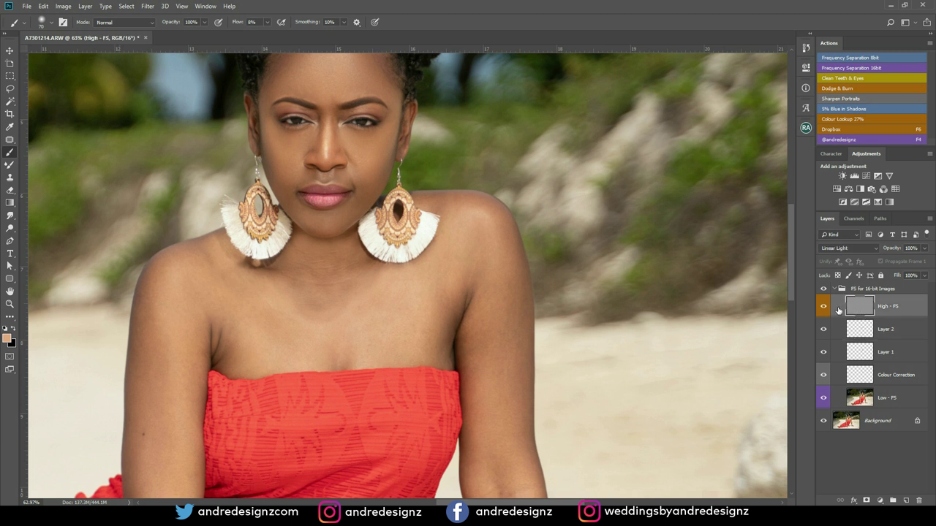
{"action": "key", "text": "p"}
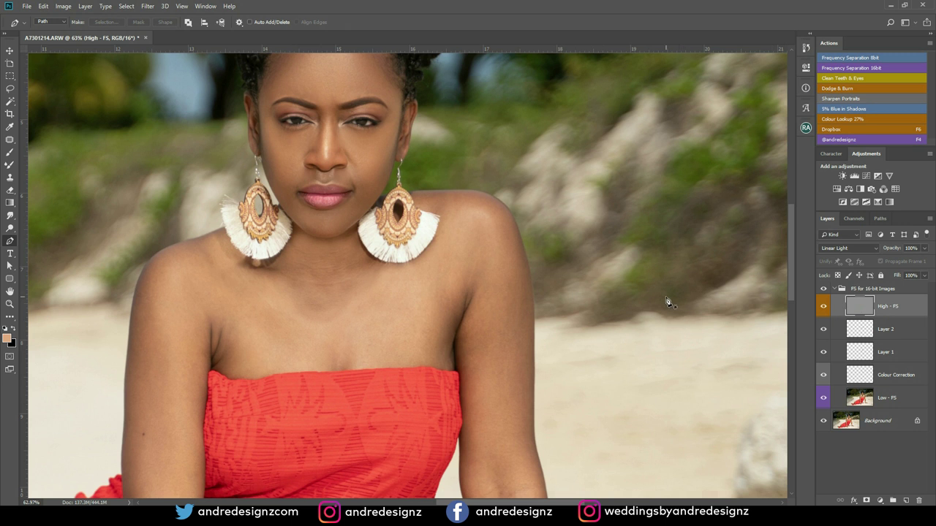
{"action": "key", "text": "j"}
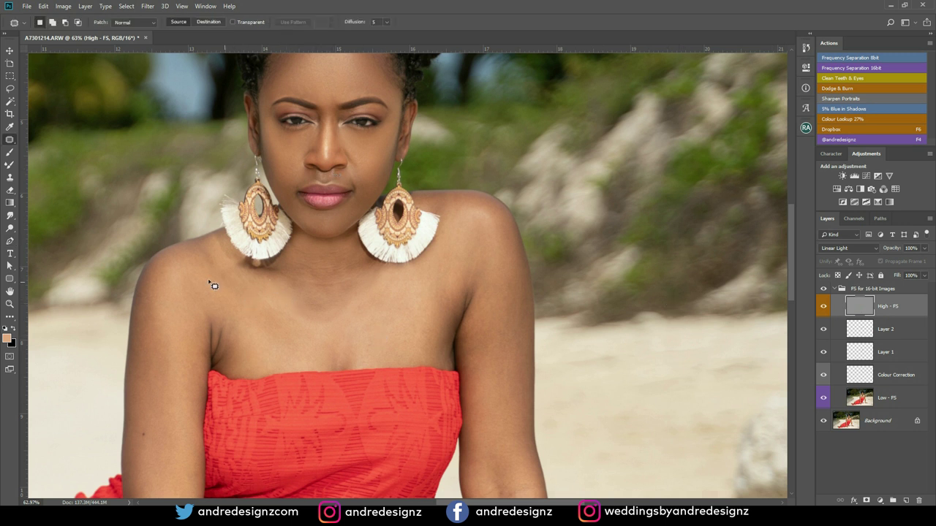
{"action": "right_click", "coordinate": [9, 142]}
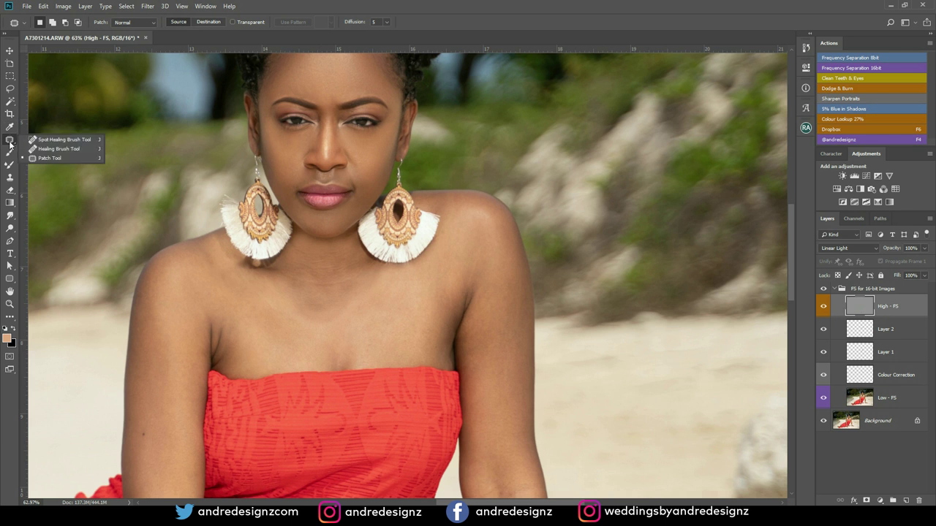
{"action": "left_click", "coordinate": [291, 285]}
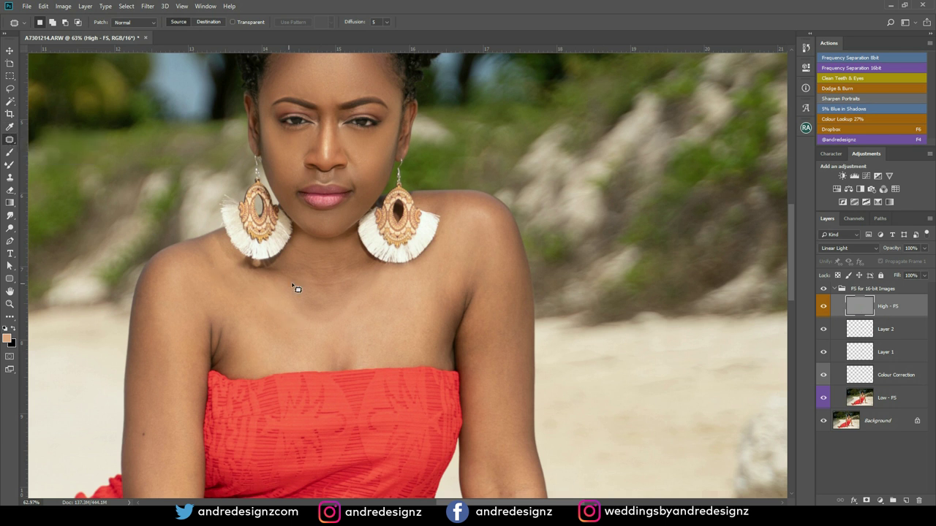
{"action": "mouse_move", "coordinate": [283, 275]}
{"action": "left_mouse_down"}
{"action": "mouse_move", "coordinate": [289, 322]}
{"action": "mouse_move", "coordinate": [327, 339]}
{"action": "left_mouse_up"}
{"action": "left_click_drag", "start_coordinate": [368, 280], "coordinate": [371, 277]}
{"action": "left_click_drag", "start_coordinate": [315, 327], "coordinate": [272, 341]}
{"action": "key", "text": "ctrl+d"}
Patch the texture on the right side of the neck shadow, the left upper chest and the skin below the left earring.
{"action": "mouse_move", "coordinate": [356, 285]}
{"action": "left_mouse_down"}
{"action": "mouse_move", "coordinate": [361, 329]}
{"action": "mouse_move", "coordinate": [360, 278]}
{"action": "left_mouse_up"}
{"action": "mouse_move", "coordinate": [407, 319]}
{"action": "left_mouse_down"}
{"action": "mouse_move", "coordinate": [412, 288]}
{"action": "mouse_move", "coordinate": [380, 272]}
{"action": "mouse_move", "coordinate": [407, 286]}
{"action": "mouse_move", "coordinate": [416, 310]}
{"action": "left_mouse_up"}
{"action": "key", "text": "ctrl+d"}
{"action": "mouse_move", "coordinate": [269, 289]}
{"action": "left_mouse_down"}
{"action": "mouse_move", "coordinate": [334, 314]}
{"action": "mouse_move", "coordinate": [284, 328]}
{"action": "left_mouse_up"}
{"action": "key", "text": "ctrl+d"}
{"action": "mouse_move", "coordinate": [231, 250]}
{"action": "left_mouse_down"}
{"action": "mouse_move", "coordinate": [212, 238]}
{"action": "mouse_move", "coordinate": [228, 275]}
{"action": "left_mouse_up"}
{"action": "key", "text": "ctrl+d"}
Patch the texture beside the right collarbone and in the centre of the upper chest with clean skin.
{"action": "mouse_move", "coordinate": [353, 280]}
{"action": "left_mouse_down"}
{"action": "mouse_move", "coordinate": [357, 325]}
{"action": "mouse_move", "coordinate": [365, 311]}
{"action": "left_mouse_up"}
{"action": "mouse_move", "coordinate": [354, 305]}
{"action": "left_mouse_down"}
{"action": "mouse_move", "coordinate": [377, 317]}
{"action": "mouse_move", "coordinate": [405, 284]}
{"action": "mouse_move", "coordinate": [414, 295]}
{"action": "left_mouse_up"}
{"action": "key", "text": "ctrl+d"}
{"action": "key", "text": "ctrl+d"}
{"action": "left_click_drag", "start_coordinate": [326, 318], "coordinate": [327, 333]}
{"action": "key", "text": "ctrl+d"}
Patch the texture across the lower neck and the area beneath the right earring with clean chest skin.
{"action": "mouse_move", "coordinate": [311, 286]}
{"action": "left_mouse_down"}
{"action": "mouse_move", "coordinate": [342, 313]}
{"action": "mouse_move", "coordinate": [357, 310]}
{"action": "mouse_move", "coordinate": [351, 304]}
{"action": "mouse_move", "coordinate": [371, 322]}
{"action": "left_mouse_up"}
{"action": "key", "text": "ctrl+d"}
{"action": "key", "text": "ctrl+d"}
{"action": "mouse_move", "coordinate": [323, 291]}
{"action": "left_mouse_down"}
{"action": "mouse_move", "coordinate": [339, 302]}
{"action": "mouse_move", "coordinate": [282, 319]}
{"action": "mouse_move", "coordinate": [409, 309]}
{"action": "left_mouse_up"}
{"action": "key", "text": "ctrl+d"}
{"action": "key", "text": "ctrl+d"}
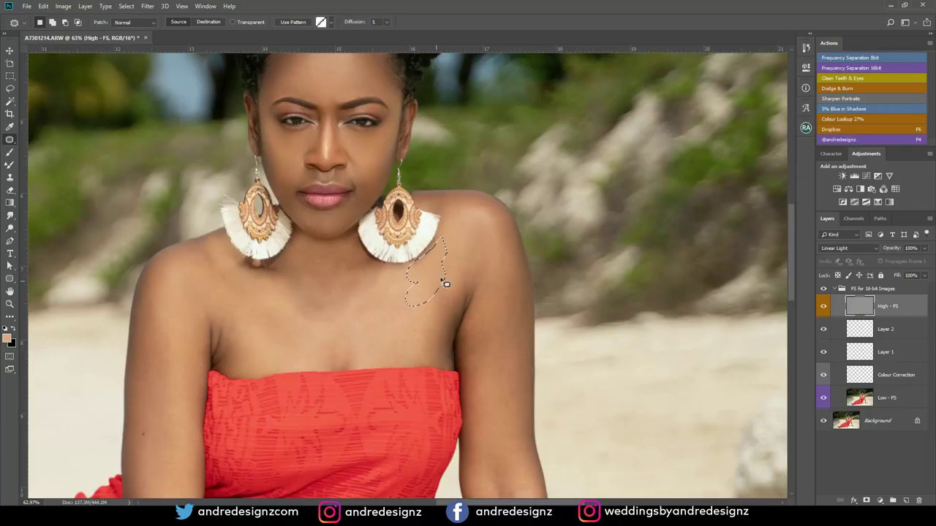
{"action": "left_click_drag", "start_coordinate": [446, 283], "coordinate": [424, 330]}
{"action": "key", "text": "ctrl+d"}
Patch the leftover texture marks along the right edge of the neck shadow with skin from closer to the shoulder.
{"action": "mouse_move", "coordinate": [347, 277]}
{"action": "left_mouse_down"}
{"action": "mouse_move", "coordinate": [364, 312]}
{"action": "mouse_move", "coordinate": [349, 282]}
{"action": "left_mouse_up"}
{"action": "left_click_drag", "start_coordinate": [355, 299], "coordinate": [405, 310]}
{"action": "key", "text": "ctrl+d"}
{"action": "left_click_drag", "start_coordinate": [363, 284], "coordinate": [384, 287]}
{"action": "left_click_drag", "start_coordinate": [384, 287], "coordinate": [405, 297]}
{"action": "key", "text": "ctrl+d"}
Patch the remaining texture marks on the central and left upper chest, and review the whole photo.
{"action": "left_click_drag", "start_coordinate": [317, 301], "coordinate": [315, 299]}
{"action": "left_click_drag", "start_coordinate": [307, 299], "coordinate": [319, 323]}
{"action": "key", "text": "ctrl+d"}
{"action": "left_click_drag", "start_coordinate": [261, 299], "coordinate": [285, 332]}
{"action": "key", "text": "ctrl+d"}
{"action": "left_click_drag", "start_coordinate": [315, 293], "coordinate": [352, 304]}
{"action": "left_click_drag", "start_coordinate": [352, 304], "coordinate": [374, 313]}
{"action": "key", "text": "ctrl+d"}
{"action": "key", "text": "ctrl+0"}
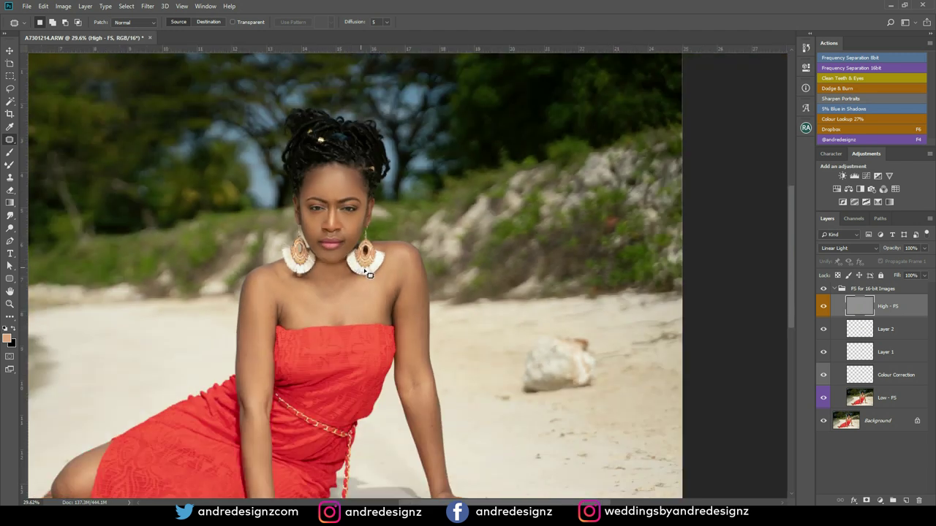
Clone clean texture on the High - FS layer over the skin just below the left earring.
{"action": "scroll", "coordinate": [551, 246], "scroll_direction": "up", "scroll_amount": 6}
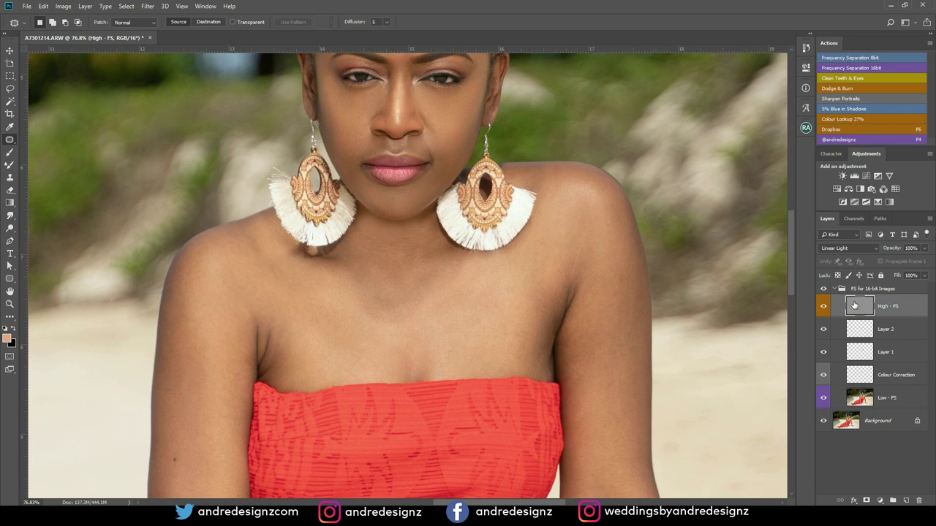
{"action": "key", "text": "s"}
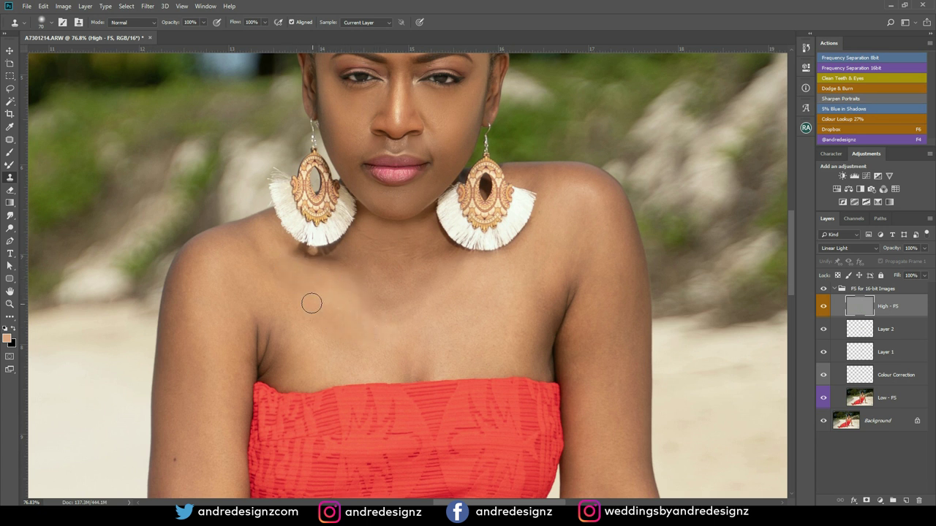
{"action": "left_click_drag", "start_coordinate": [340, 255], "coordinate": [327, 262]}
{"action": "left_click", "coordinate": [334, 303]}
Brush sampled skin tones onto Layer 2 to even the shadowed skin below the left earring.
{"action": "left_click", "coordinate": [865, 331]}
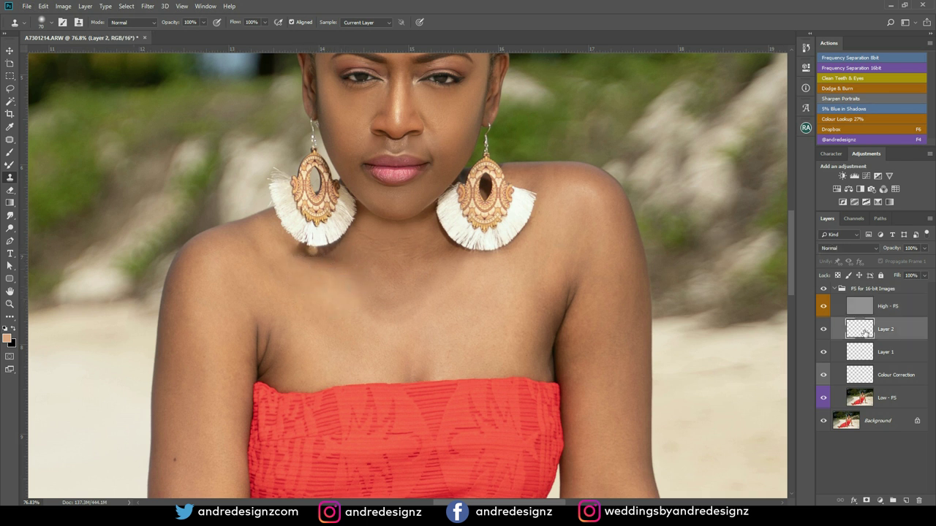
{"action": "key", "text": "b"}
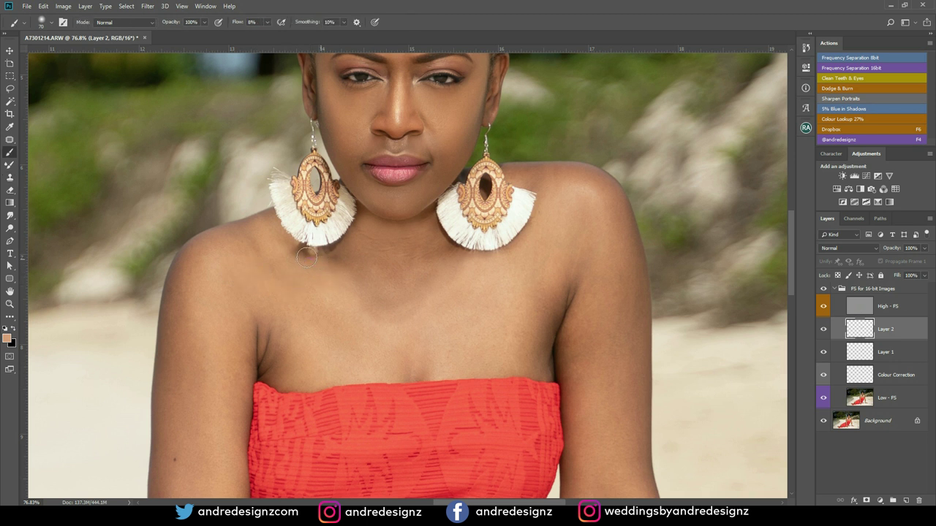
{"action": "left_click", "coordinate": [361, 240], "text": "alt"}
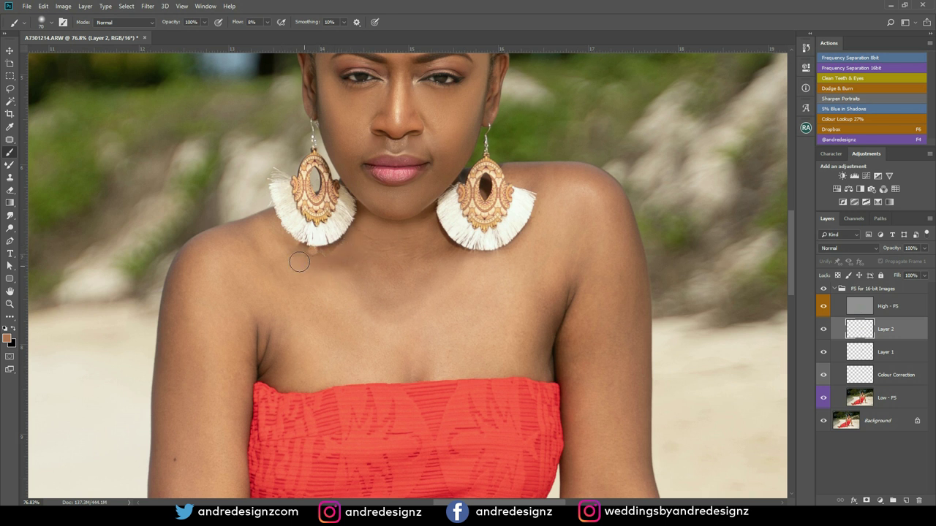
{"action": "left_click", "coordinate": [348, 286], "text": "alt"}
{"action": "scroll", "coordinate": [282, 280], "scroll_direction": "up", "scroll_amount": 7}
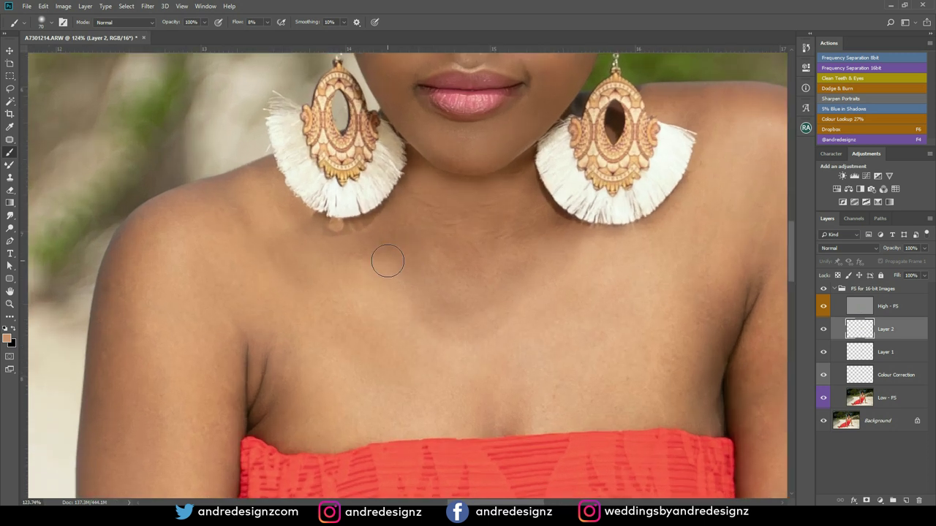
{"action": "mouse_move", "coordinate": [416, 242]}
{"action": "left_mouse_down"}
{"action": "mouse_move", "coordinate": [335, 371]}
{"action": "mouse_move", "coordinate": [313, 246]}
{"action": "left_mouse_up"}
{"action": "scroll", "coordinate": [334, 344], "scroll_direction": "up", "scroll_amount": 2}
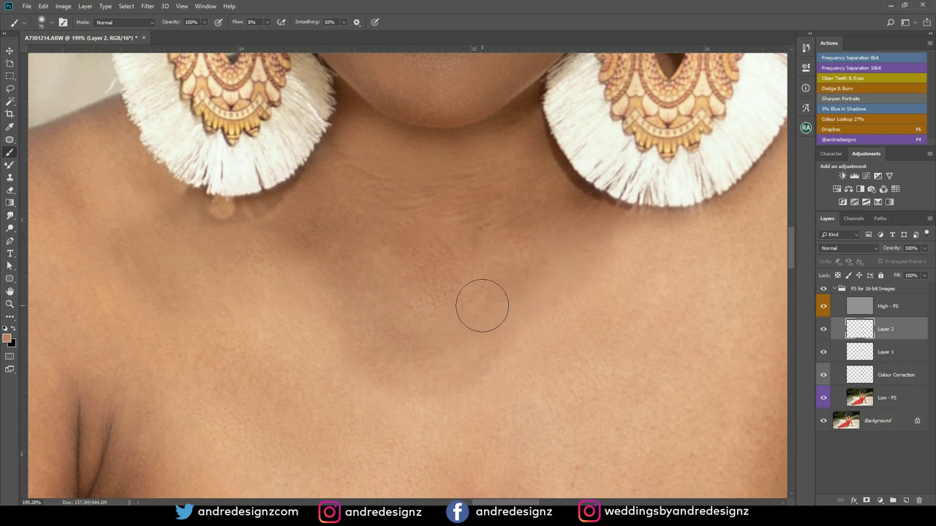
Clone clean texture on the High - FS layer over the skin marks just below the left earring's fringe with a smaller stamp.
{"action": "left_click", "coordinate": [859, 305]}
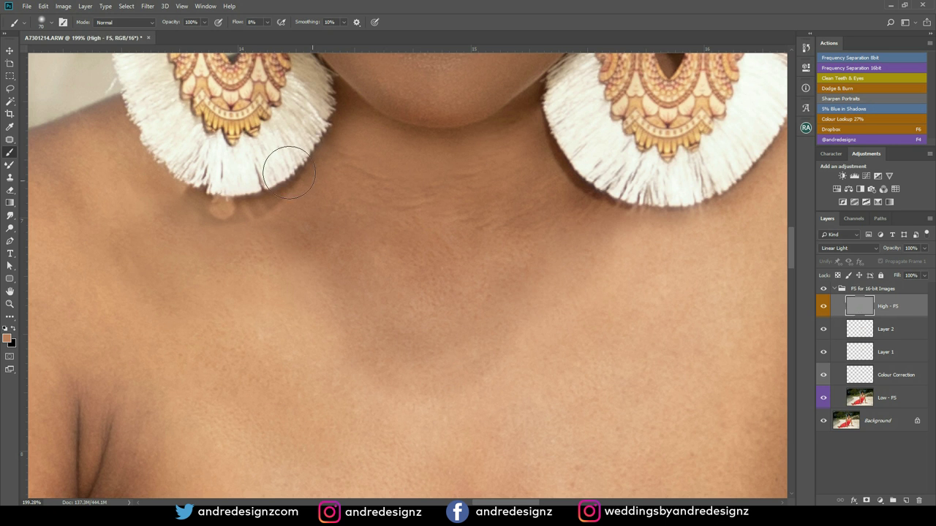
{"action": "key", "text": "s"}
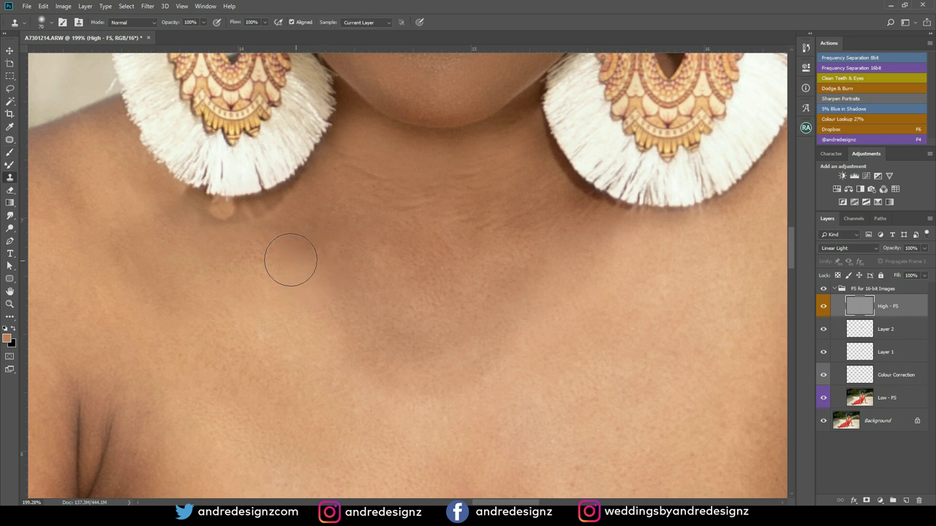
{"action": "key", "text": "bracketleft"}
{"action": "key", "text": "bracketleft"}
{"action": "key", "text": "bracketleft"}
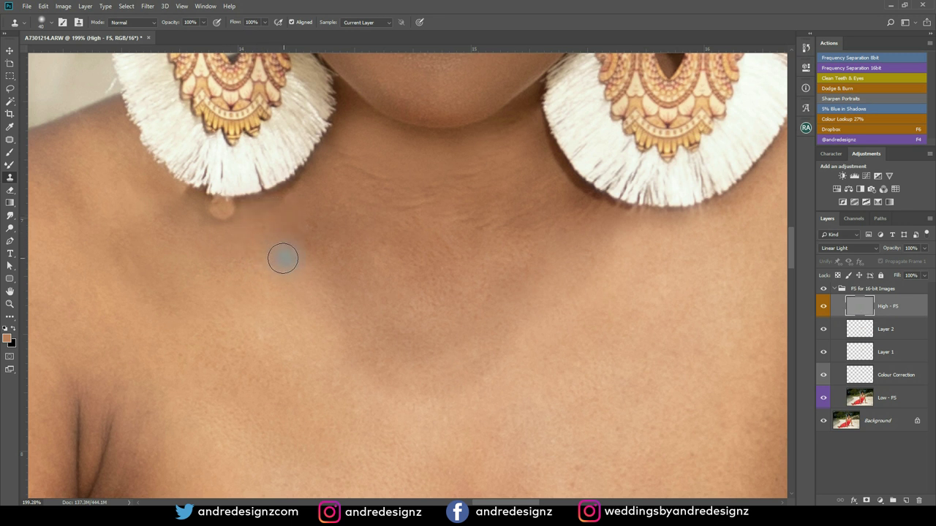
{"action": "mouse_move", "coordinate": [240, 228]}
{"action": "left_mouse_down"}
{"action": "mouse_move", "coordinate": [211, 213]}
{"action": "mouse_move", "coordinate": [224, 218]}
{"action": "mouse_move", "coordinate": [193, 219]}
{"action": "mouse_move", "coordinate": [196, 208]}
{"action": "left_mouse_up"}
{"action": "left_click", "coordinate": [257, 233]}
{"action": "mouse_move", "coordinate": [311, 188]}
{"action": "left_mouse_down"}
{"action": "mouse_move", "coordinate": [273, 218]}
{"action": "mouse_move", "coordinate": [325, 194]}
{"action": "left_mouse_up"}
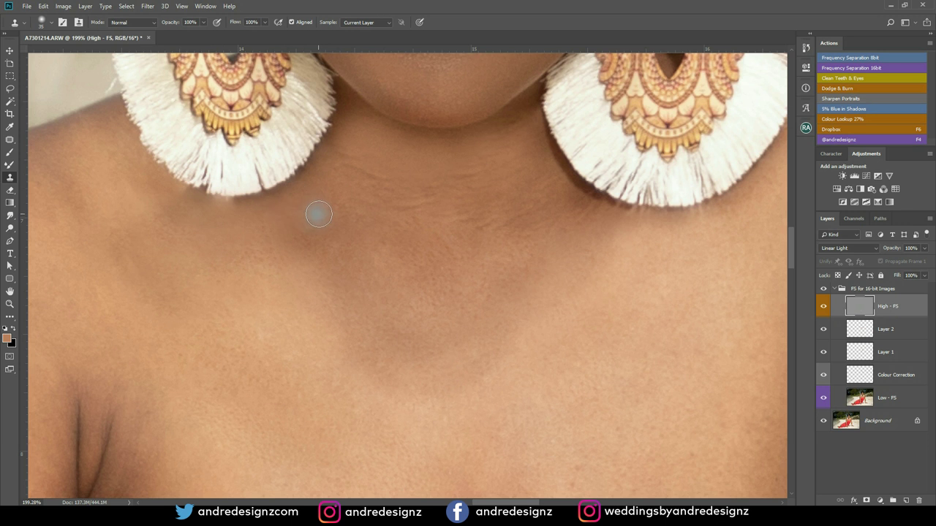
Clone the texture close along the lower right edge of the left earring's fringe with a 20 px stamp.
{"action": "key", "text": "["}
{"action": "key", "text": "["}
{"action": "key", "text": "["}
{"action": "left_click", "coordinate": [308, 207], "text": "alt"}
{"action": "mouse_move", "coordinate": [296, 192]}
{"action": "left_mouse_down"}
{"action": "mouse_move", "coordinate": [280, 210]}
{"action": "mouse_move", "coordinate": [306, 204]}
{"action": "left_mouse_up"}
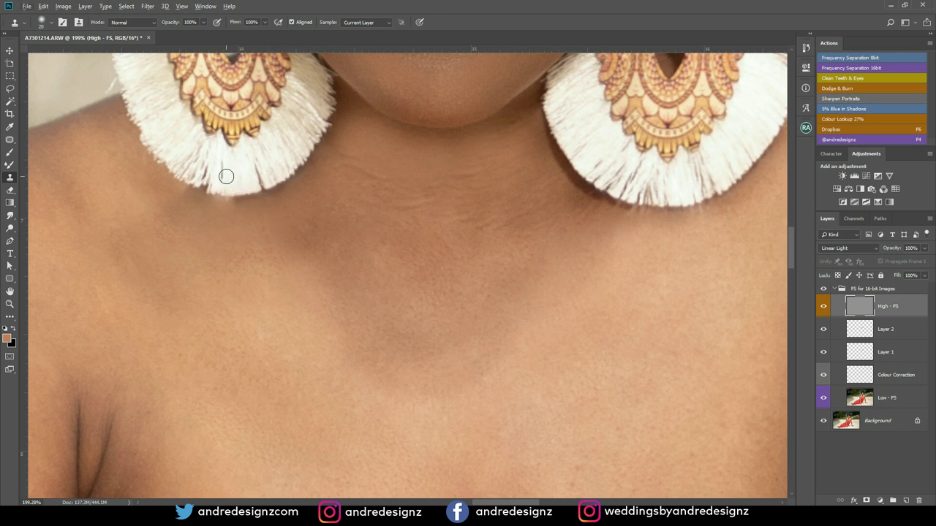
{"action": "left_click_drag", "start_coordinate": [211, 185], "coordinate": [236, 193]}
{"action": "key", "text": "ctrl+z"}
{"action": "key", "text": "ctrl+z"}
Resample nearby skin and clone clean texture over the neck area beside the left earring's fringe.
{"action": "left_click", "coordinate": [242, 217], "text": "alt"}
{"action": "left_click", "coordinate": [303, 215]}
{"action": "left_click", "coordinate": [321, 220], "text": "alt"}
{"action": "left_click", "coordinate": [316, 199]}
{"action": "scroll", "coordinate": [94, 214], "scroll_direction": "down", "scroll_amount": 3}
{"action": "scroll", "coordinate": [94, 214], "scroll_direction": "down", "scroll_amount": 5}
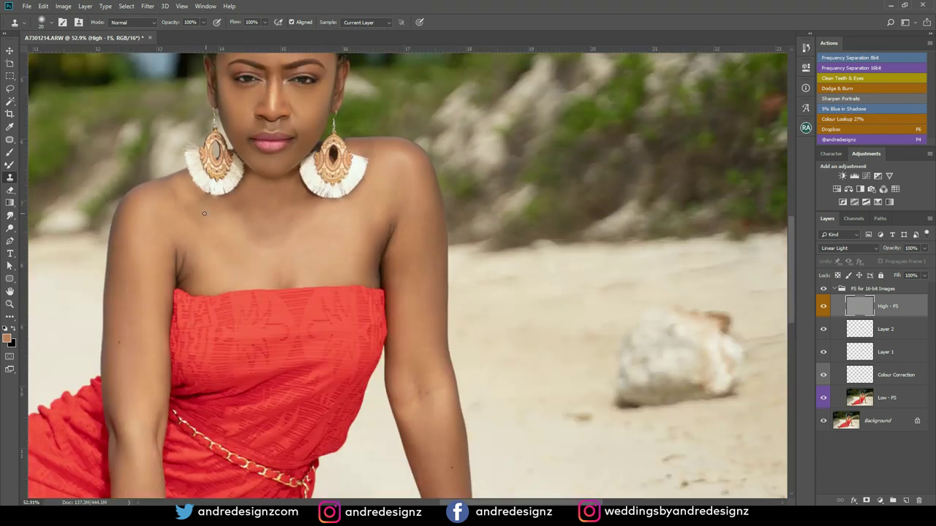
Clone away the round spot under the left earring and the texture marks on either side of it with a 20 px stamp.
{"action": "scroll", "coordinate": [207, 199], "scroll_direction": "up", "scroll_amount": 3}
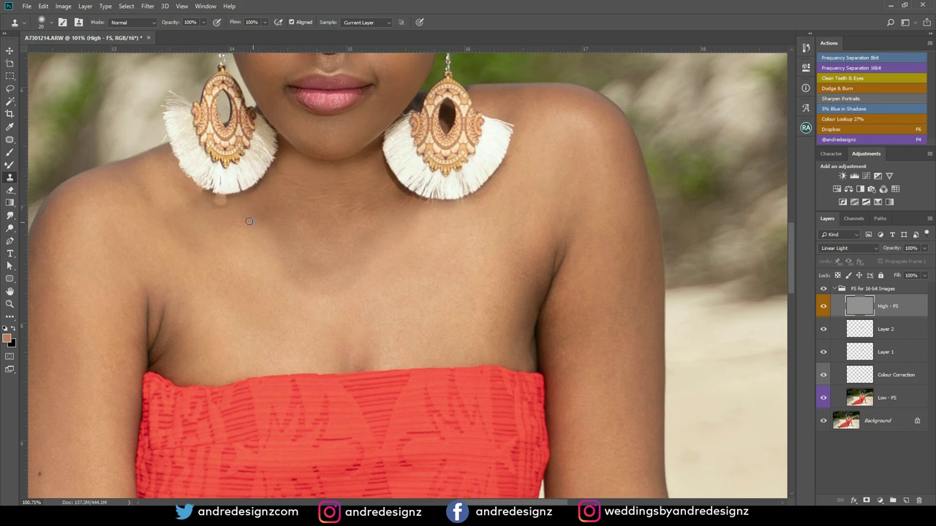
{"action": "scroll", "coordinate": [249, 221], "scroll_direction": "up", "scroll_amount": 3}
{"action": "key", "text": "bracketleft"}
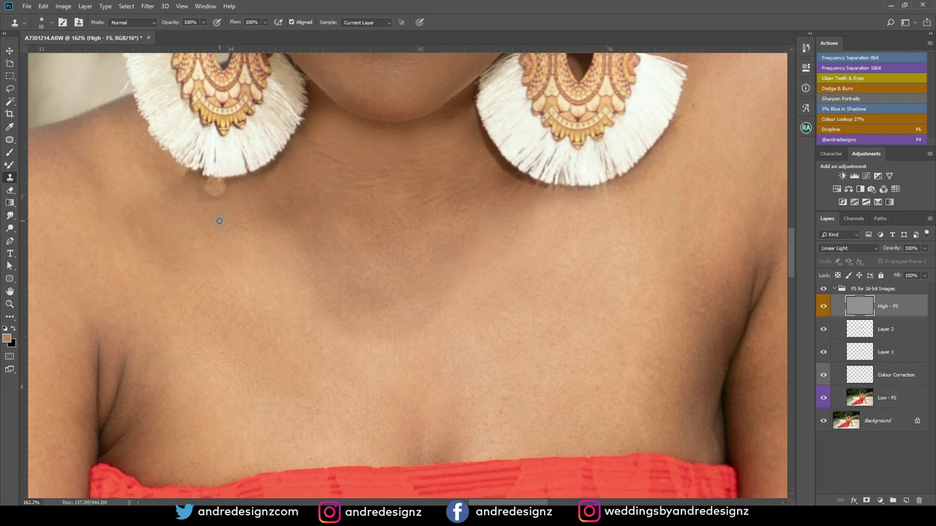
{"action": "key", "text": "bracketright"}
{"action": "left_click", "coordinate": [214, 190]}
{"action": "left_click", "coordinate": [234, 210], "text": "alt"}
{"action": "left_click", "coordinate": [236, 193]}
{"action": "left_click", "coordinate": [189, 197], "text": "alt"}
{"action": "left_click", "coordinate": [190, 182]}
Examine the retouched skin around both earrings and shoulders, and check it against the whole photo.
{"action": "left_click_drag", "start_coordinate": [458, 198], "coordinate": [356, 271]}
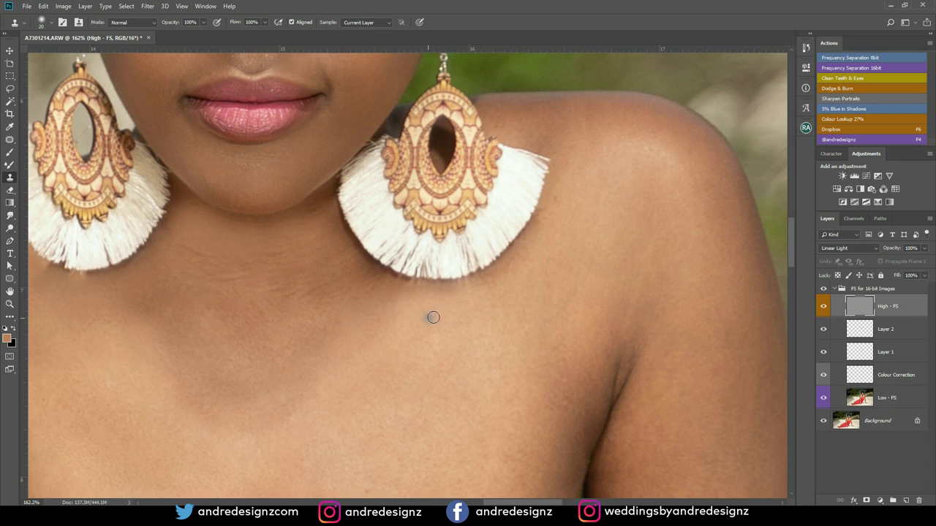
{"action": "scroll", "coordinate": [428, 316], "scroll_direction": "down", "scroll_amount": 5}
{"action": "scroll", "coordinate": [433, 314], "scroll_direction": "down", "scroll_amount": 1}
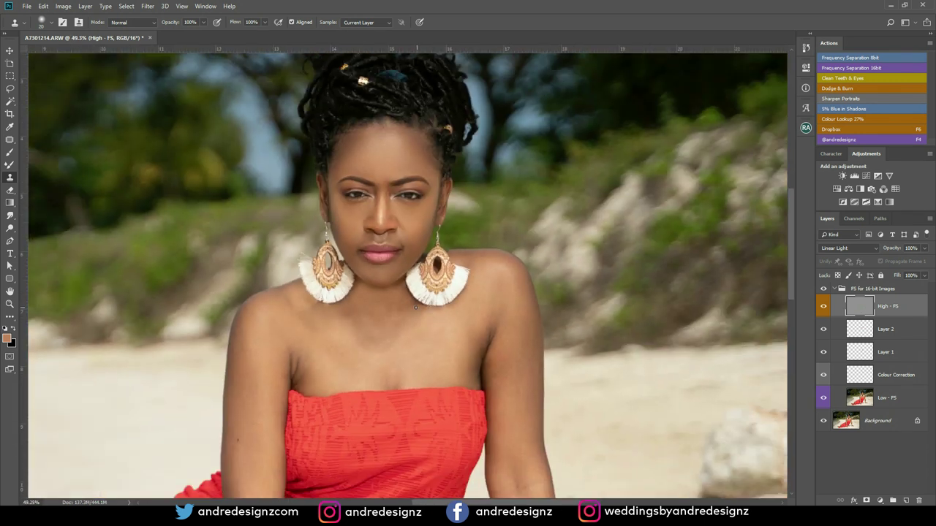
{"action": "scroll", "coordinate": [415, 307], "scroll_direction": "down", "scroll_amount": 5}
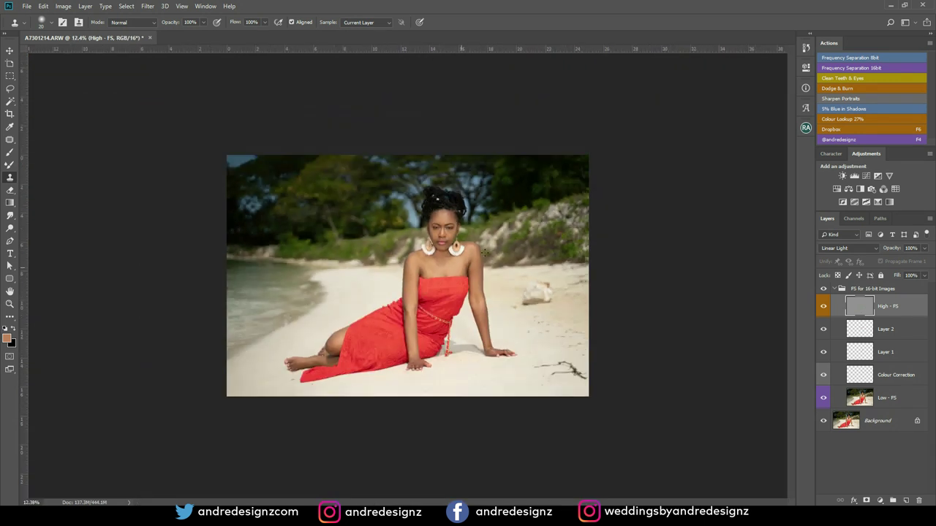
{"action": "scroll", "coordinate": [506, 238], "scroll_direction": "up", "scroll_amount": 5}
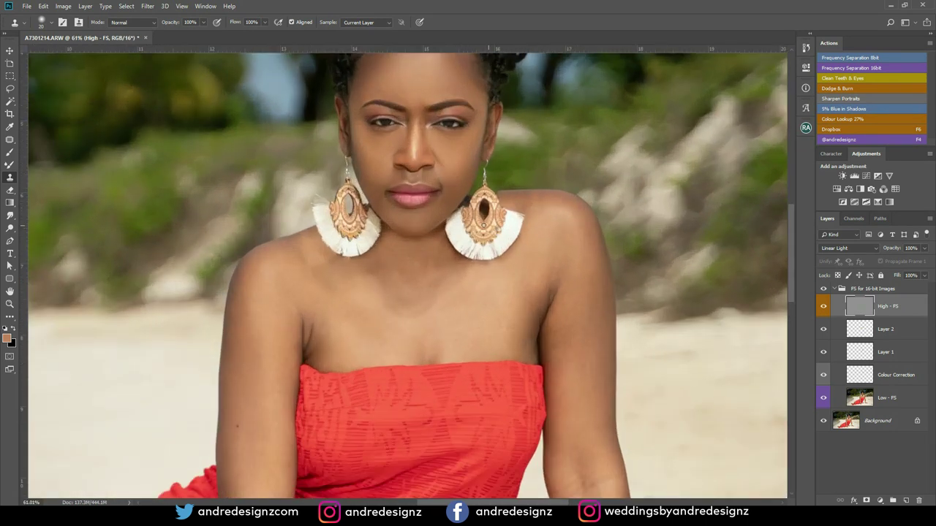
{"action": "scroll", "coordinate": [442, 223], "scroll_direction": "down", "scroll_amount": 3}
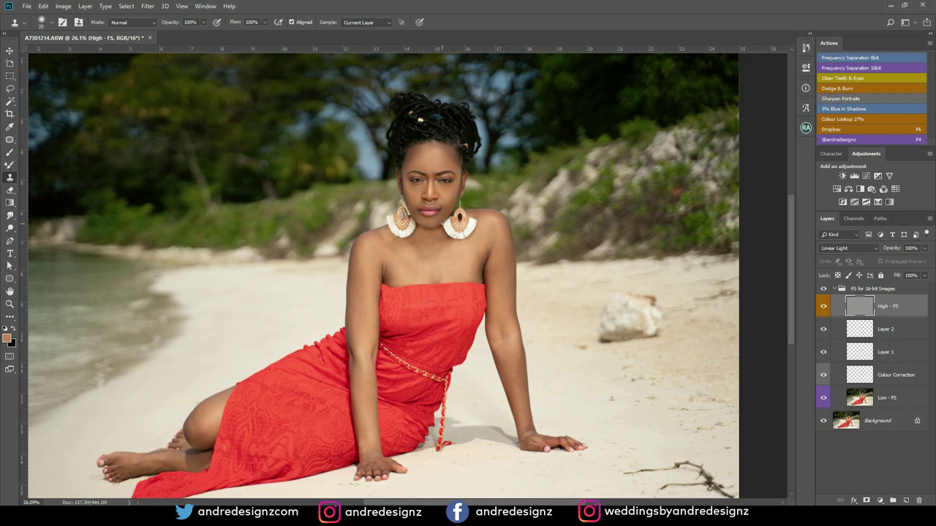
{"action": "scroll", "coordinate": [448, 220], "scroll_direction": "up", "scroll_amount": 3}
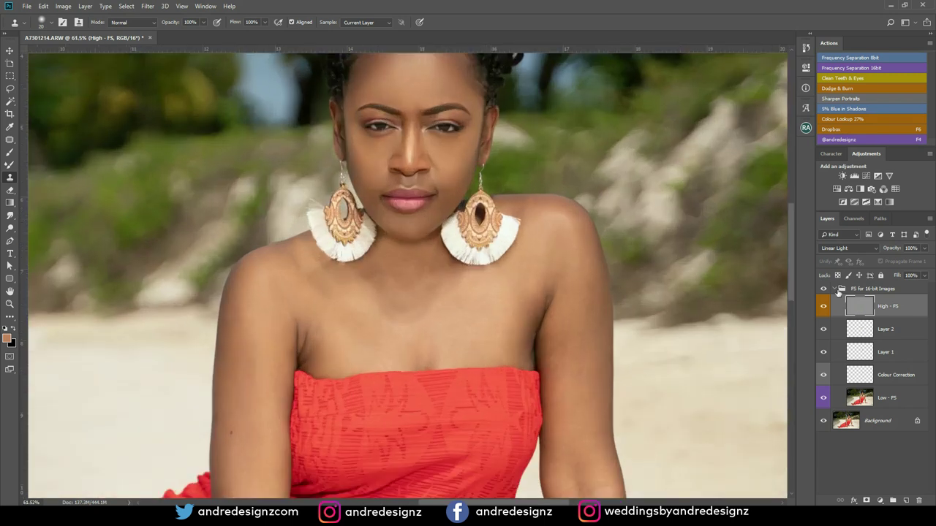
{"action": "left_click", "coordinate": [834, 290]}
{"action": "scroll", "coordinate": [736, 280], "scroll_direction": "down", "scroll_amount": 5}
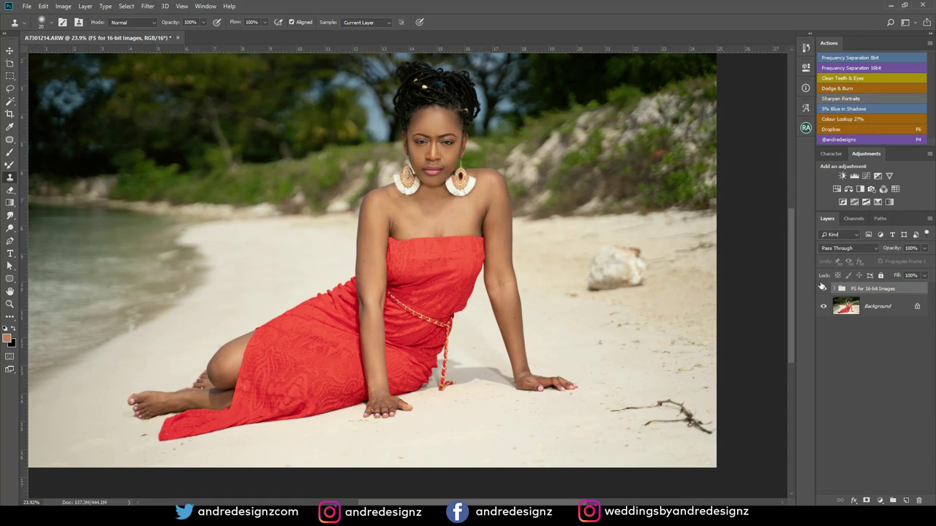
Blend the skin tones of the left hand and arm on the Low - FS layer with the Mixer Brush.
{"action": "left_click", "coordinate": [834, 289]}
{"action": "left_click", "coordinate": [870, 397]}
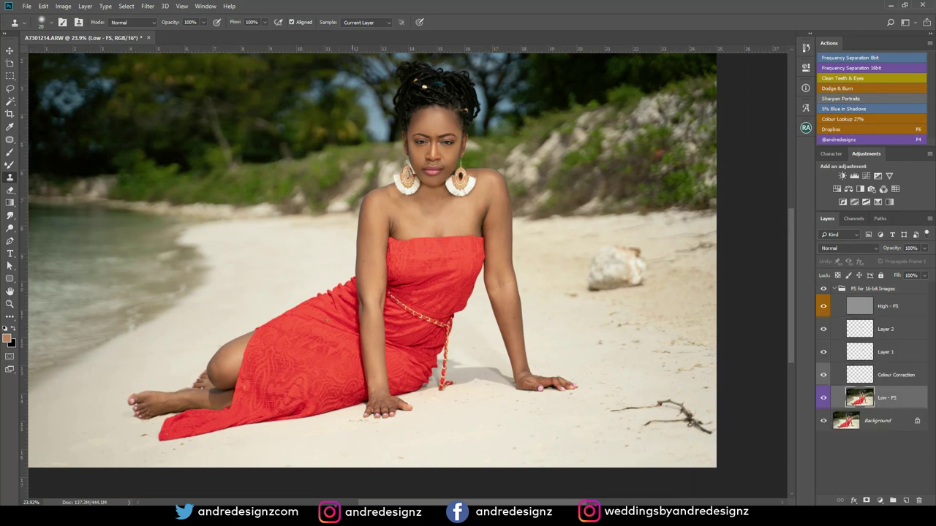
{"action": "scroll", "coordinate": [328, 233], "scroll_direction": "up", "scroll_amount": 1}
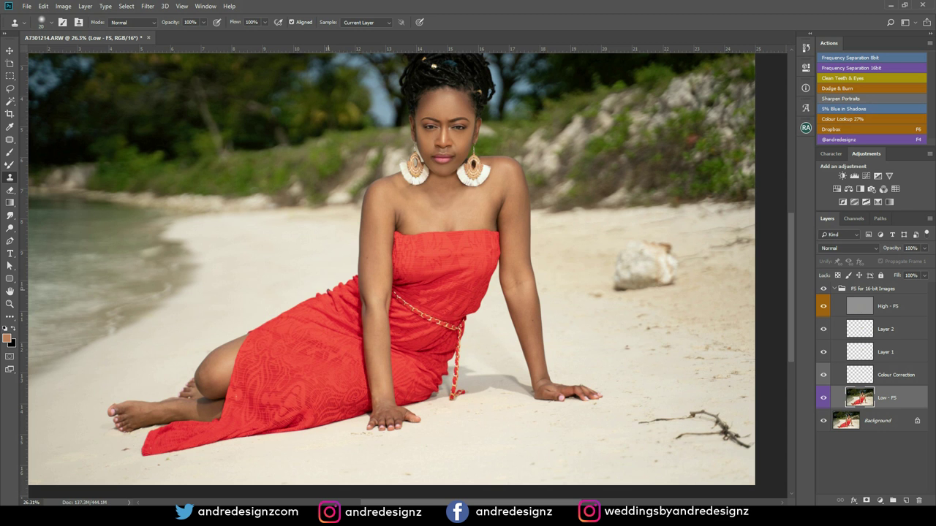
{"action": "key", "text": "b"}
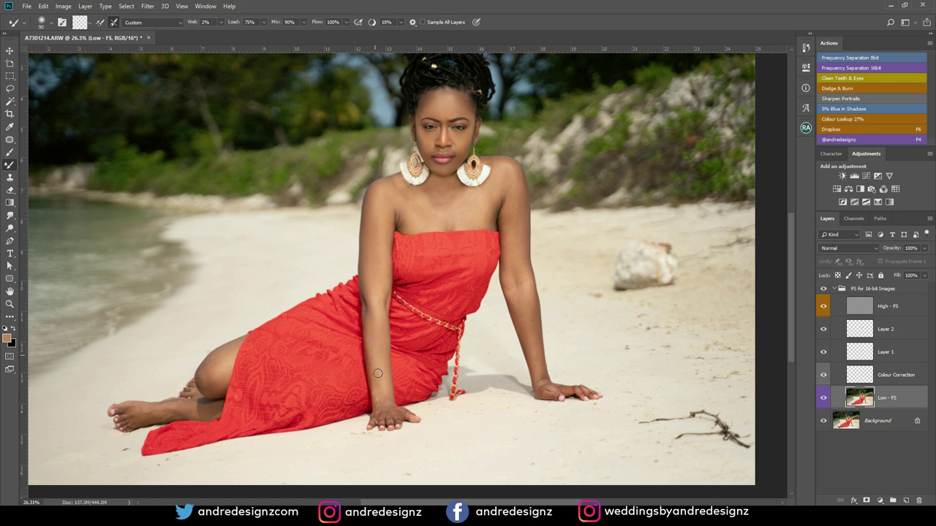
{"action": "left_click_drag", "start_coordinate": [376, 406], "coordinate": [392, 409]}
{"action": "mouse_move", "coordinate": [384, 237]}
{"action": "left_mouse_down"}
{"action": "mouse_move", "coordinate": [381, 287]}
{"action": "mouse_move", "coordinate": [379, 200]}
{"action": "mouse_move", "coordinate": [375, 305]}
{"action": "left_mouse_up"}
Blend the right arm and the upper chest on the Low - FS layer with a 100 px Mixer Brush.
{"action": "key", "text": "bracketright"}
{"action": "key", "text": "bracketright"}
{"action": "key", "text": "bracketright"}
{"action": "key", "text": "bracketleft"}
{"action": "left_click_drag", "start_coordinate": [526, 282], "coordinate": [517, 275]}
{"action": "left_click_drag", "start_coordinate": [438, 191], "coordinate": [428, 191]}
Compare the photo with and without the FS for 16-bit Images group, and collapse the group.
{"action": "left_click", "coordinate": [824, 289]}
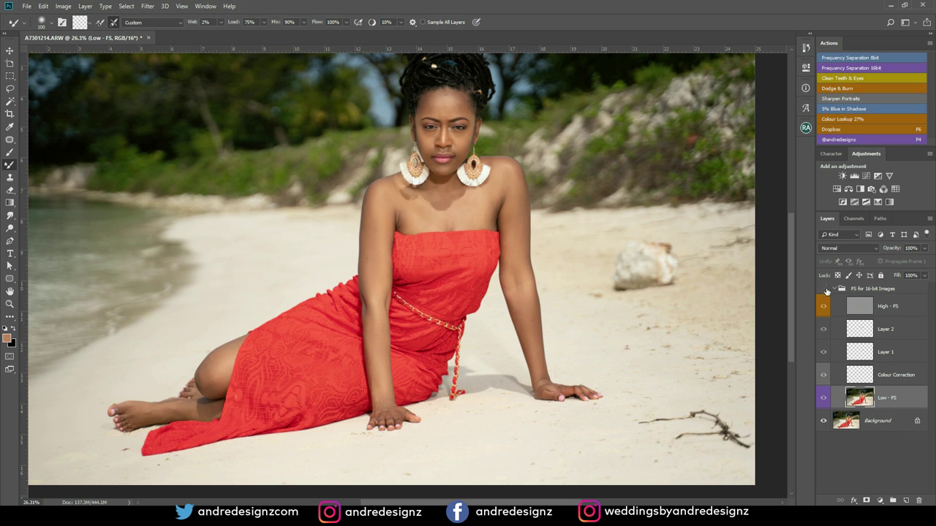
{"action": "left_click", "coordinate": [823, 289]}
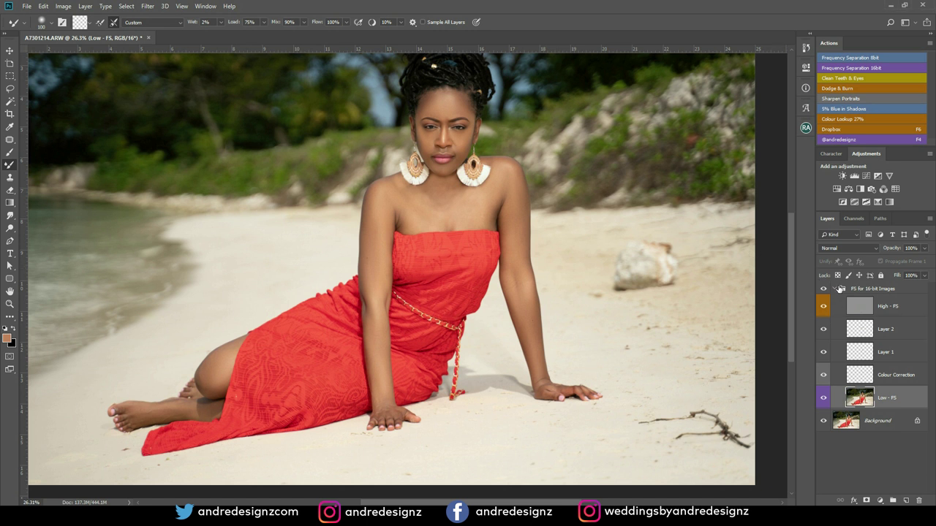
{"action": "left_click", "coordinate": [841, 289]}
{"action": "left_click", "coordinate": [834, 289]}
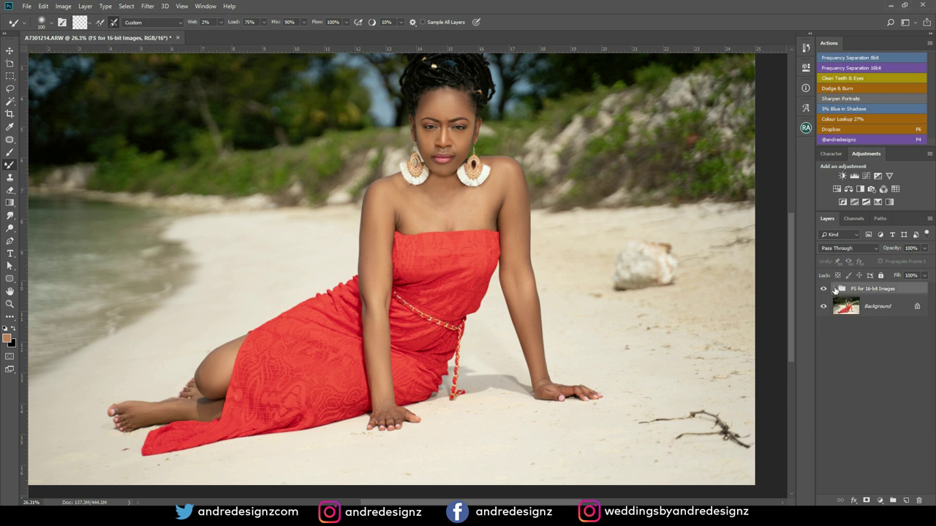
Run the Dodge & Burn action and set the regular Brush to 1% flow for painting on the Burn mask.
{"action": "left_click", "coordinate": [846, 88]}
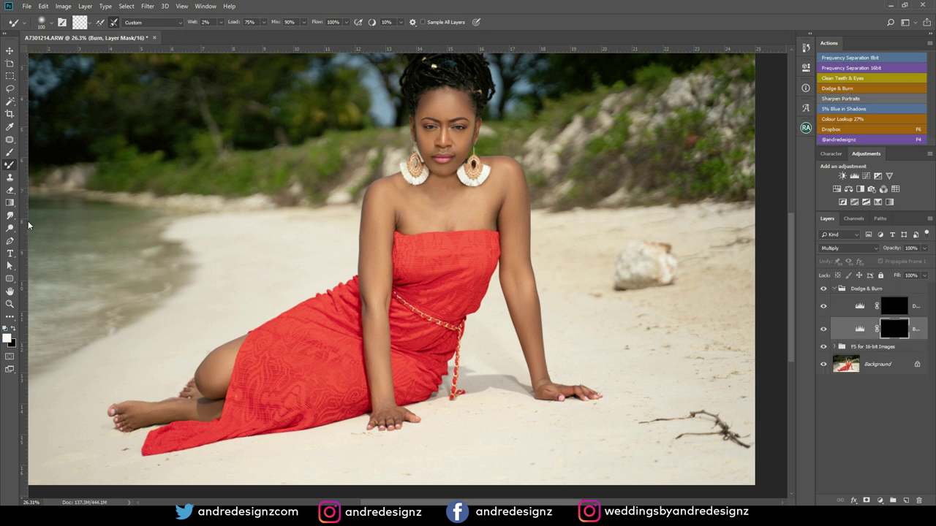
{"action": "left_click", "coordinate": [9, 153]}
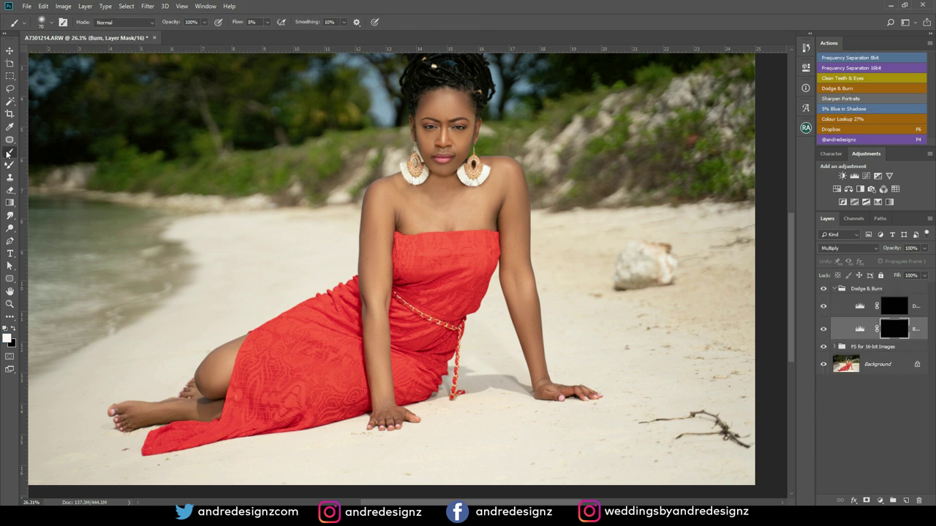
{"action": "left_click", "coordinate": [267, 22]}
{"action": "left_click_drag", "start_coordinate": [267, 34], "coordinate": [244, 38]}
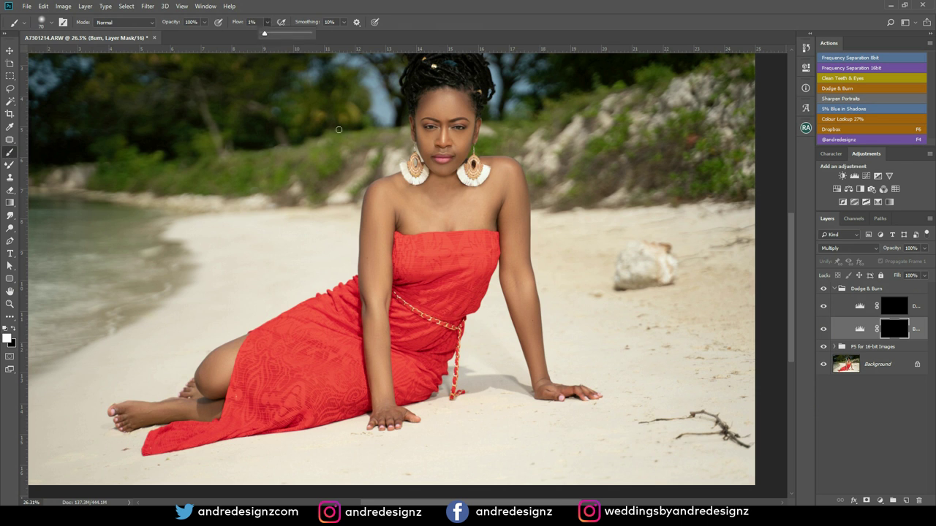
Burn the sides of the forehead and the outer contours of both cheeks on the Burn layer's mask with a soft, enlarged brush.
{"action": "scroll", "coordinate": [465, 176], "scroll_direction": "up", "scroll_amount": 6}
{"action": "scroll", "coordinate": [490, 190], "scroll_direction": "up", "scroll_amount": 2}
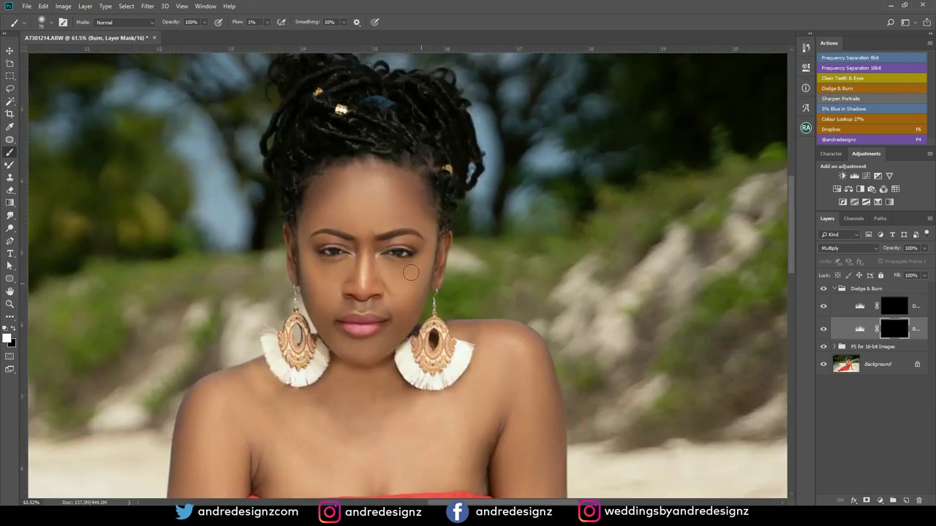
{"action": "scroll", "coordinate": [394, 264], "scroll_direction": "up", "scroll_amount": 3}
{"action": "key", "text": "bracketleft"}
{"action": "key", "text": "bracketleft"}
{"action": "key", "text": "bracketleft"}
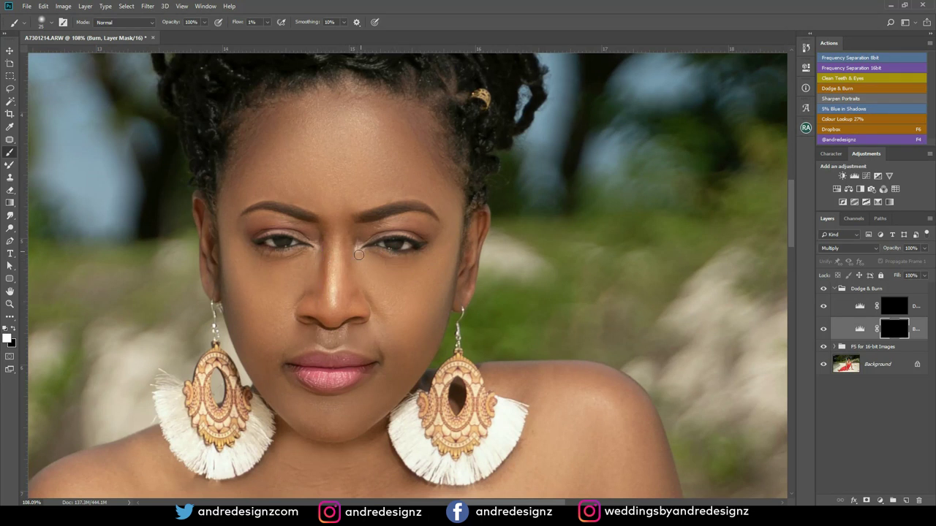
{"action": "key", "text": "bracketright"}
{"action": "key", "text": "bracketright"}
{"action": "key", "text": "bracketright"}
{"action": "key", "text": "bracketright"}
{"action": "key", "text": "bracketright"}
{"action": "left_click_drag", "start_coordinate": [253, 161], "coordinate": [271, 124]}
{"action": "mouse_move", "coordinate": [397, 177]}
{"action": "left_mouse_down"}
{"action": "mouse_move", "coordinate": [385, 128]}
{"action": "mouse_move", "coordinate": [429, 176]}
{"action": "mouse_move", "coordinate": [392, 117]}
{"action": "left_mouse_up"}
{"action": "mouse_move", "coordinate": [435, 346]}
{"action": "left_mouse_down"}
{"action": "mouse_move", "coordinate": [431, 324]}
{"action": "mouse_move", "coordinate": [416, 355]}
{"action": "mouse_move", "coordinate": [431, 324]}
{"action": "mouse_move", "coordinate": [400, 351]}
{"action": "left_mouse_up"}
{"action": "mouse_move", "coordinate": [248, 329]}
{"action": "left_mouse_down"}
{"action": "mouse_move", "coordinate": [274, 370]}
{"action": "mouse_move", "coordinate": [253, 339]}
{"action": "left_mouse_up"}
Burn fine shading beneath the nose and around the upper lip with a 25 px brush, and review the body.
{"action": "key", "text": "bracketleft"}
{"action": "key", "text": "bracketleft"}
{"action": "key", "text": "bracketleft"}
{"action": "key", "text": "bracketleft"}
{"action": "key", "text": "bracketleft"}
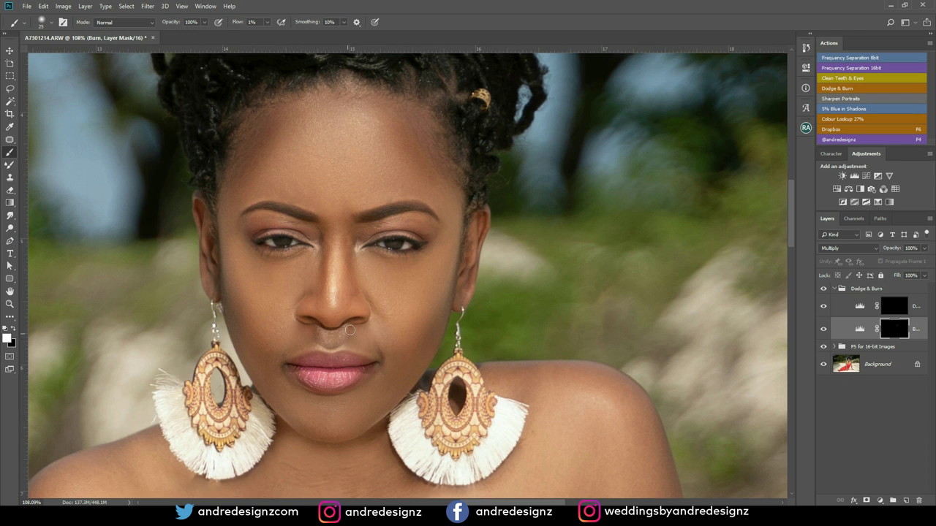
{"action": "mouse_move", "coordinate": [366, 376]}
{"action": "left_mouse_down"}
{"action": "mouse_move", "coordinate": [346, 207]}
{"action": "mouse_move", "coordinate": [359, 318]}
{"action": "mouse_move", "coordinate": [370, 288]}
{"action": "left_mouse_up"}
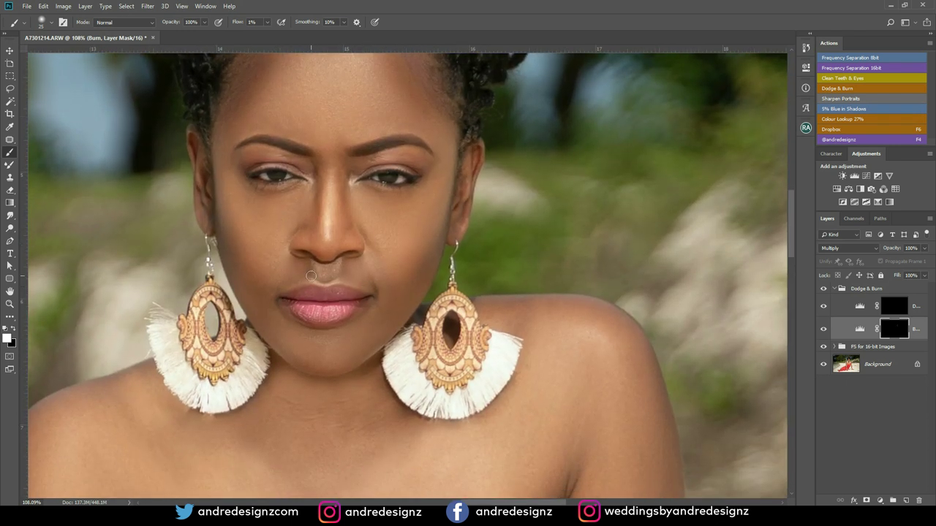
{"action": "scroll", "coordinate": [322, 358], "scroll_direction": "down", "scroll_amount": 12}
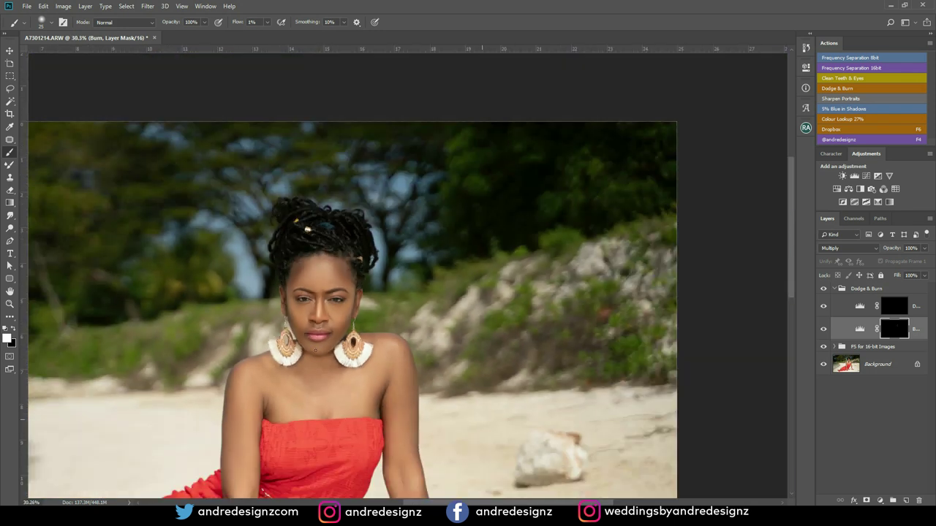
{"action": "left_click_drag", "start_coordinate": [324, 360], "coordinate": [324, 217]}
{"action": "scroll", "coordinate": [324, 217], "scroll_direction": "up", "scroll_amount": 3}
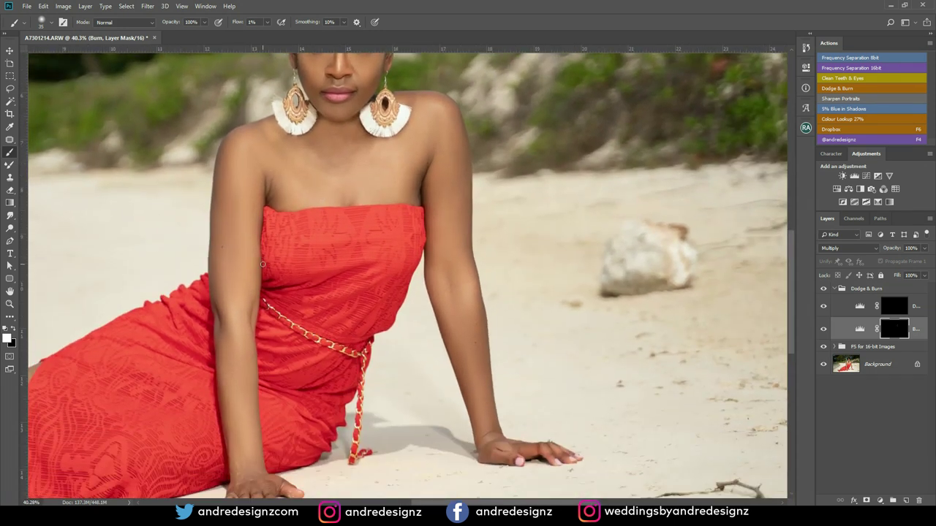
Burn the outer edges of both arms on the Burn layer's mask with a 125 px brush.
{"action": "key", "text": "bracketright"}
{"action": "key", "text": "bracketright"}
{"action": "key", "text": "bracketright"}
{"action": "key", "text": "bracketright"}
{"action": "mouse_move", "coordinate": [227, 180]}
{"action": "left_mouse_down"}
{"action": "mouse_move", "coordinate": [230, 145]}
{"action": "mouse_move", "coordinate": [217, 281]}
{"action": "left_mouse_up"}
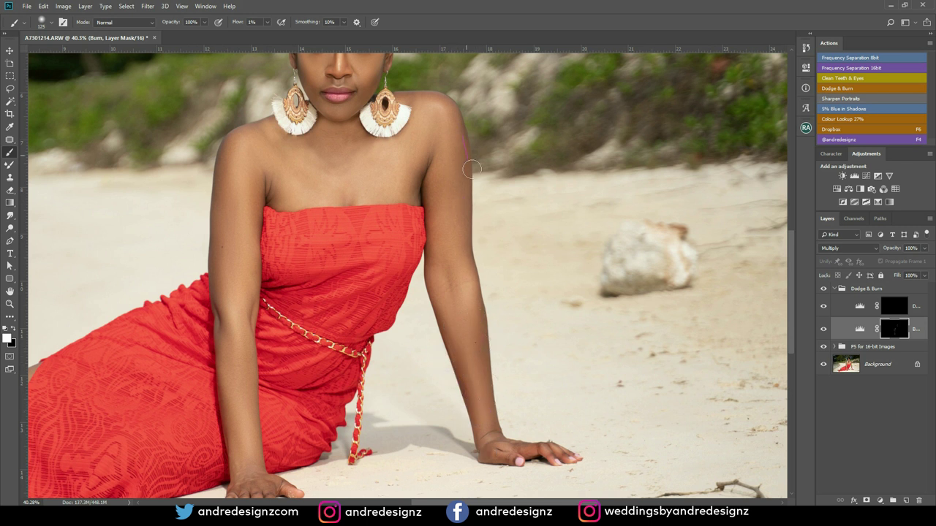
Burn the contour of the bent knee, and deepen the shading along the shoulder and upper arm on the Burn mask.
{"action": "left_click_drag", "start_coordinate": [302, 267], "coordinate": [532, 183]}
{"action": "left_click_drag", "start_coordinate": [221, 318], "coordinate": [209, 341]}
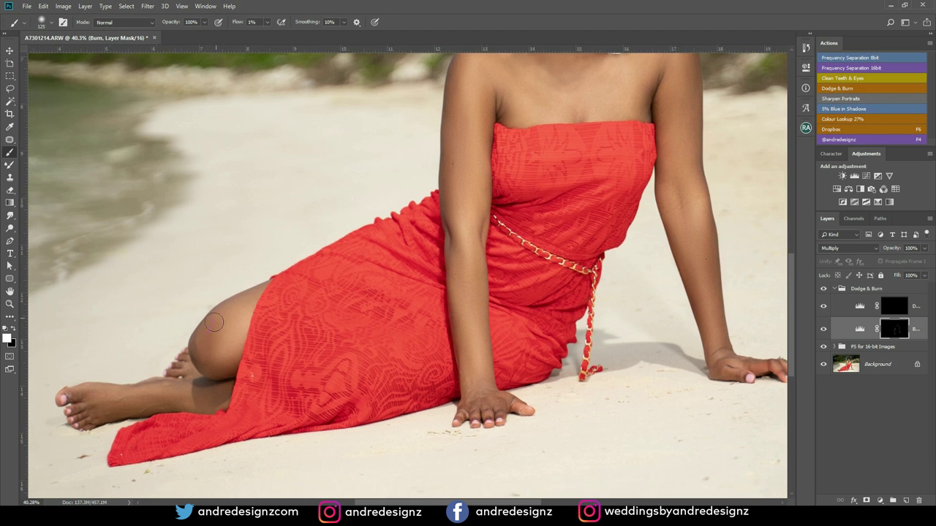
{"action": "left_click_drag", "start_coordinate": [402, 237], "coordinate": [183, 337]}
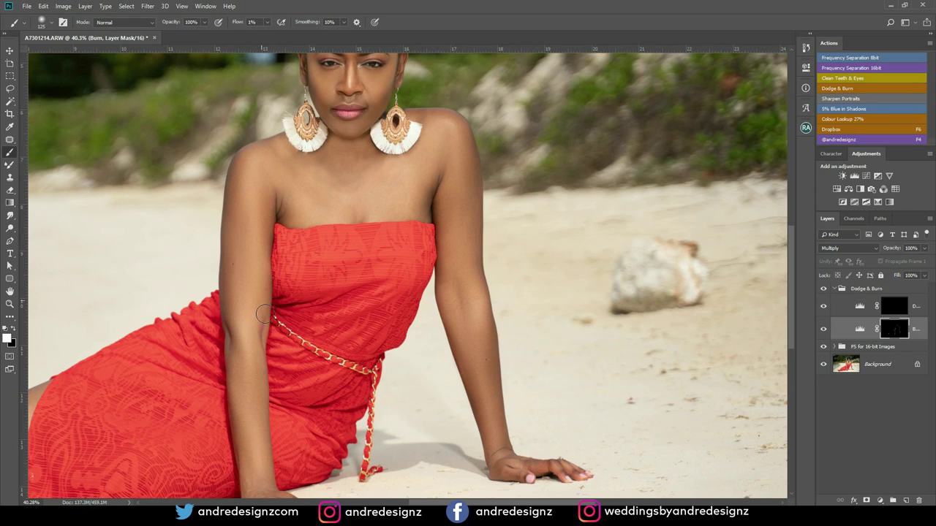
{"action": "left_click_drag", "start_coordinate": [241, 155], "coordinate": [230, 225]}
{"action": "left_click_drag", "start_coordinate": [383, 239], "coordinate": [396, 349]}
{"action": "mouse_move", "coordinate": [331, 316]}
{"action": "left_mouse_down"}
{"action": "mouse_move", "coordinate": [405, 344]}
{"action": "mouse_move", "coordinate": [377, 325]}
{"action": "mouse_move", "coordinate": [384, 350]}
{"action": "left_mouse_up"}
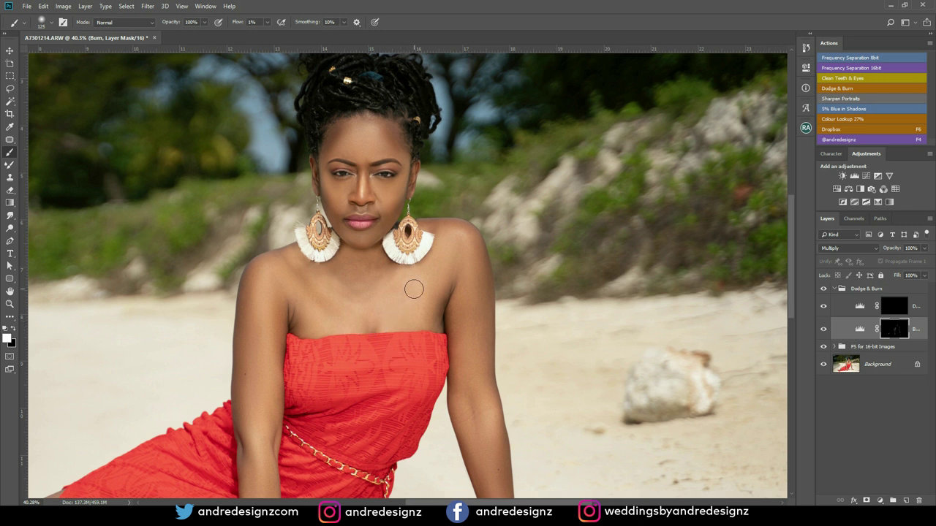
Dodge the centres of the arms, the chest and the leg on the Dodge layer's mask with a soft 150 px brush.
{"action": "left_click", "coordinate": [895, 307]}
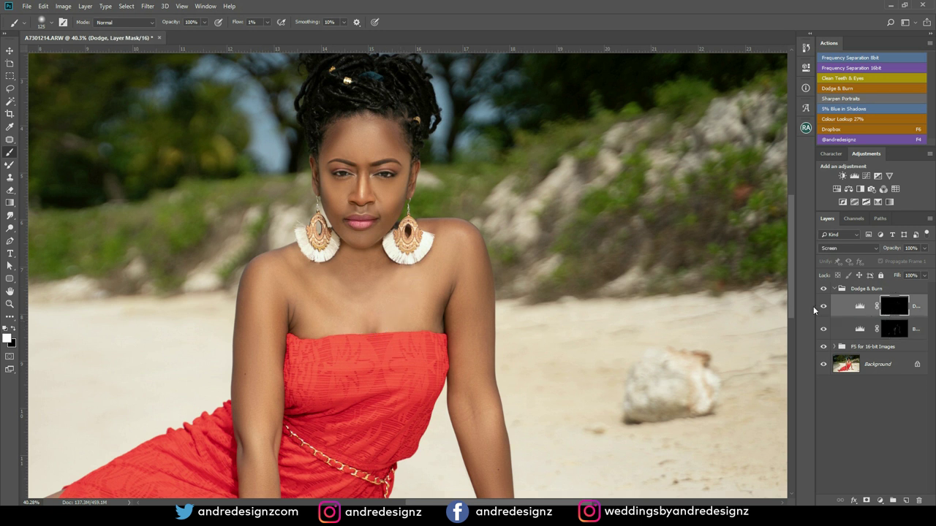
{"action": "key", "text": "bracketleft"}
{"action": "key", "text": "bracketleft"}
{"action": "key", "text": "bracketleft"}
{"action": "key", "text": "bracketleft"}
{"action": "key", "text": "bracketright"}
{"action": "key", "text": "bracketright"}
{"action": "key", "text": "bracketright"}
{"action": "key", "text": "bracketright"}
{"action": "key", "text": "bracketright"}
{"action": "key", "text": "bracketleft"}
{"action": "key", "text": "bracketleft"}
{"action": "key", "text": "bracketleft"}
{"action": "key", "text": "bracketleft"}
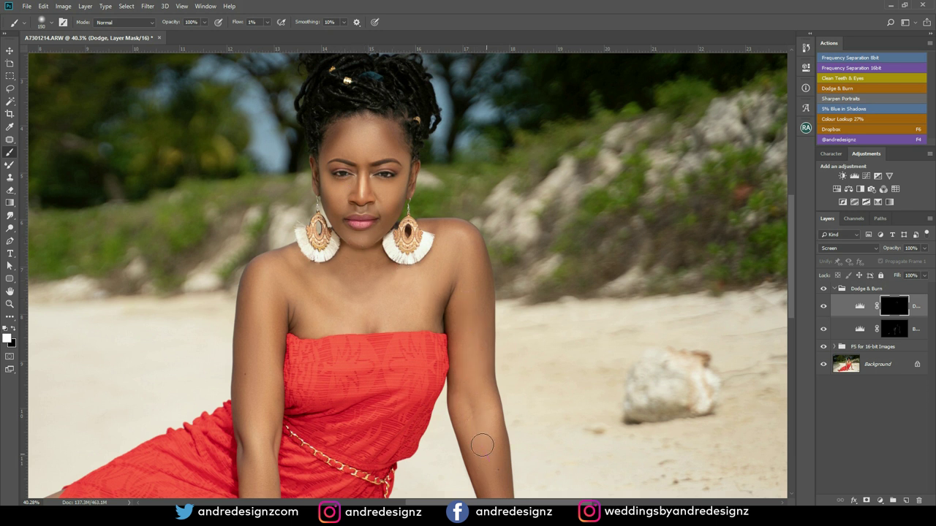
{"action": "left_click_drag", "start_coordinate": [492, 450], "coordinate": [464, 330]}
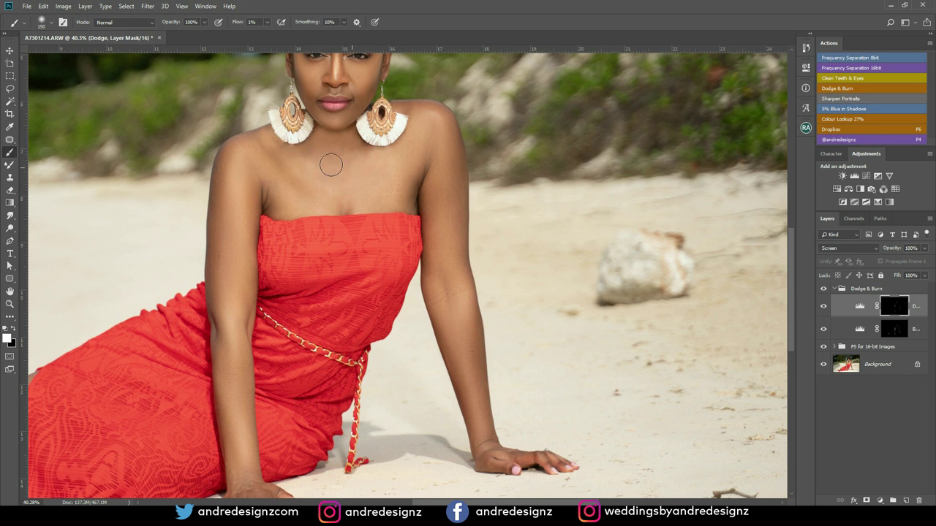
{"action": "mouse_move", "coordinate": [307, 183]}
{"action": "left_mouse_down"}
{"action": "mouse_move", "coordinate": [357, 88]}
{"action": "mouse_move", "coordinate": [387, 67]}
{"action": "left_mouse_up"}
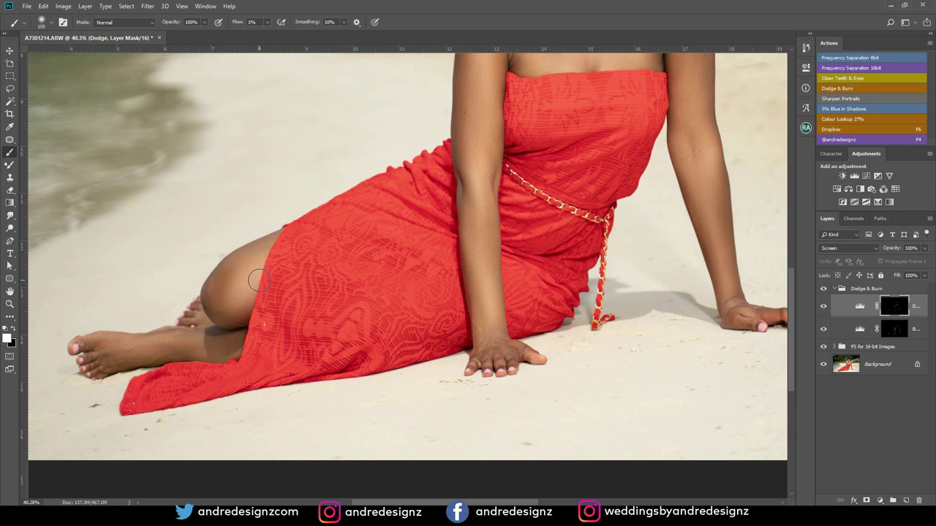
Compare the whole photo with and without the Dodge & Burn group.
{"action": "scroll", "coordinate": [259, 280], "scroll_direction": "down", "scroll_amount": 5}
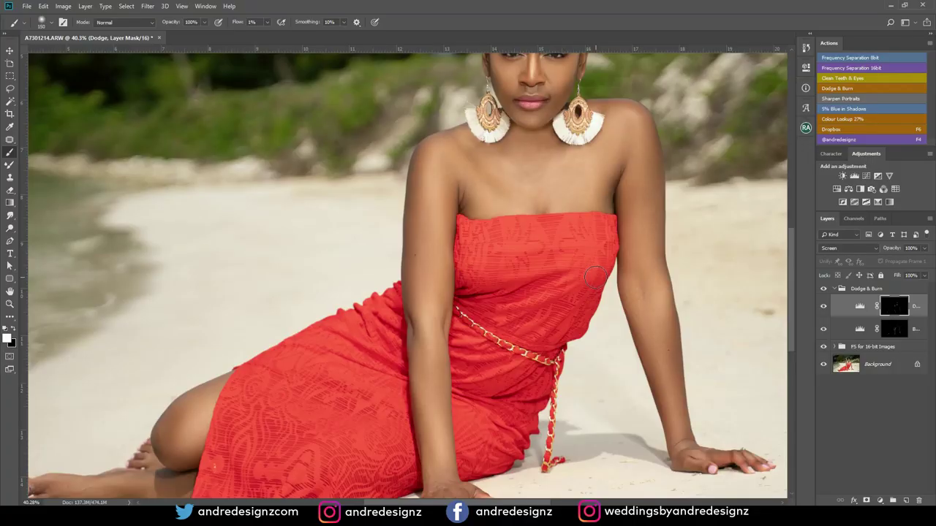
{"action": "scroll", "coordinate": [612, 272], "scroll_direction": "down", "scroll_amount": 5}
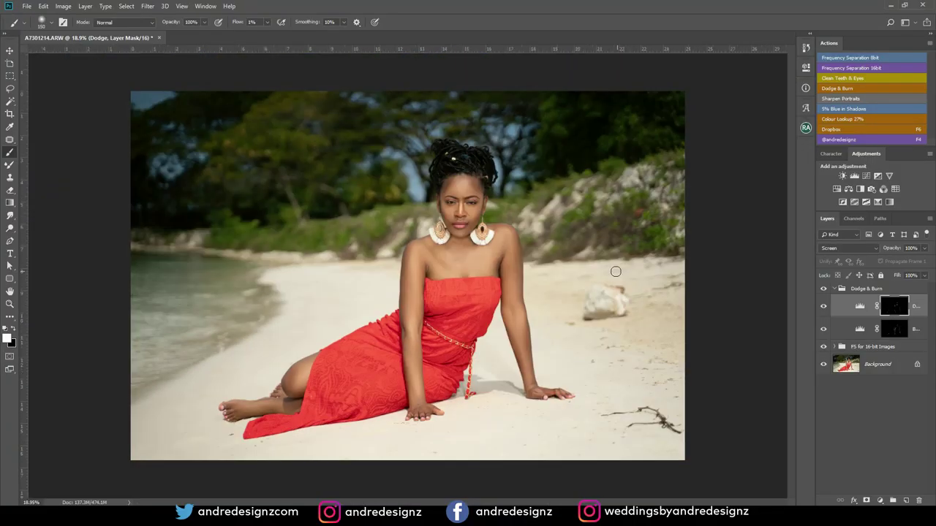
{"action": "scroll", "coordinate": [524, 272], "scroll_direction": "up", "scroll_amount": 3}
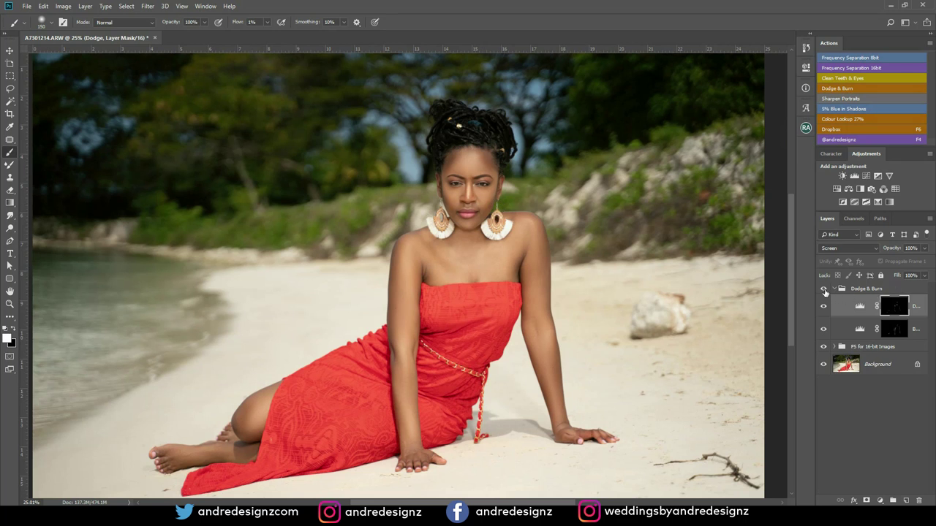
{"action": "left_click", "coordinate": [824, 304]}
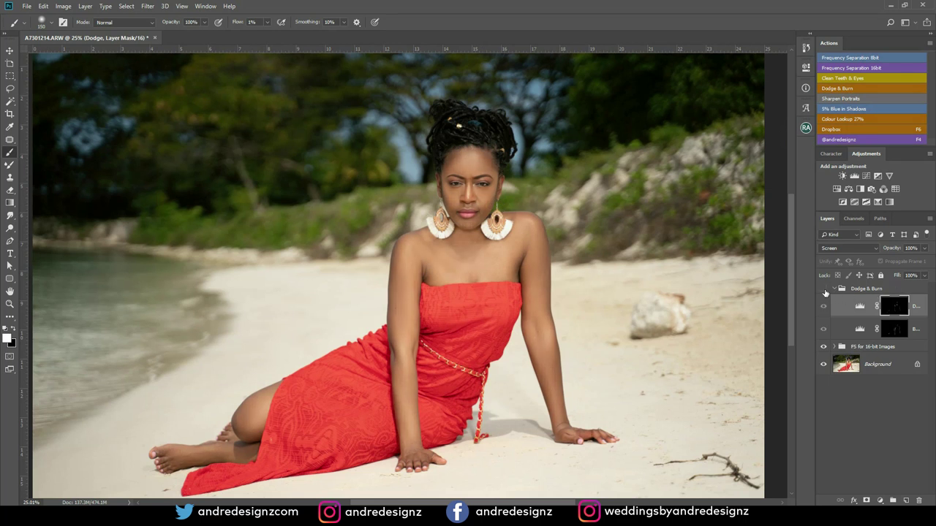
{"action": "left_click", "coordinate": [824, 290]}
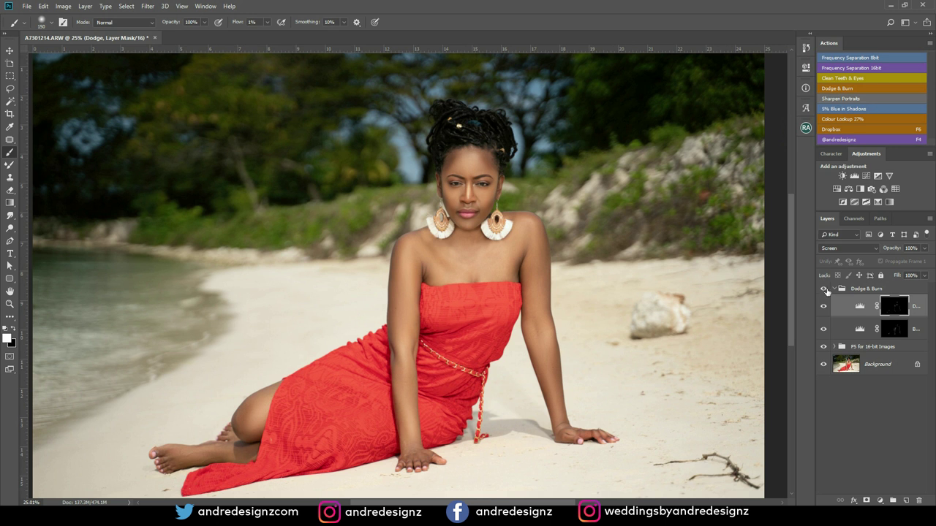
Stamp all visible layers into a new layer above the Dodge & Burn group, duplicate it, and collapse the group.
{"action": "left_click", "coordinate": [875, 290]}
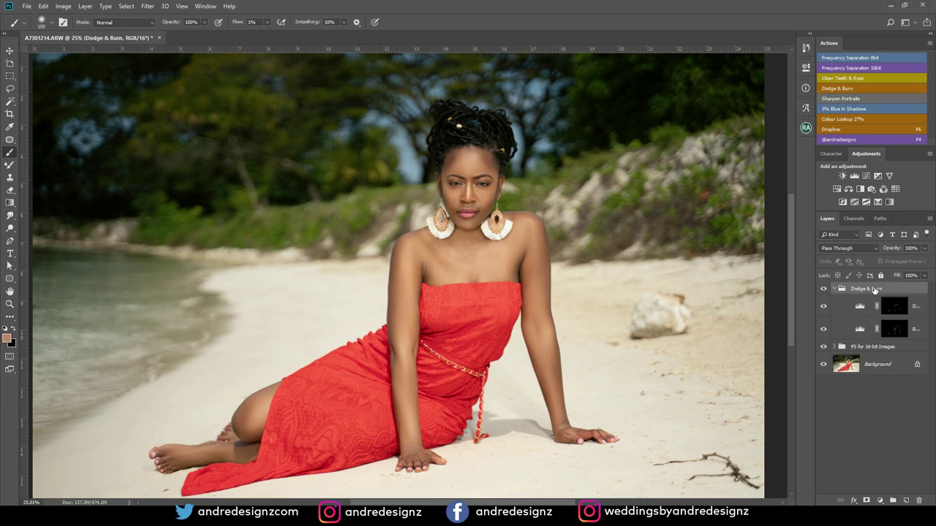
{"action": "key", "text": "ctrl+shift+alt+e"}
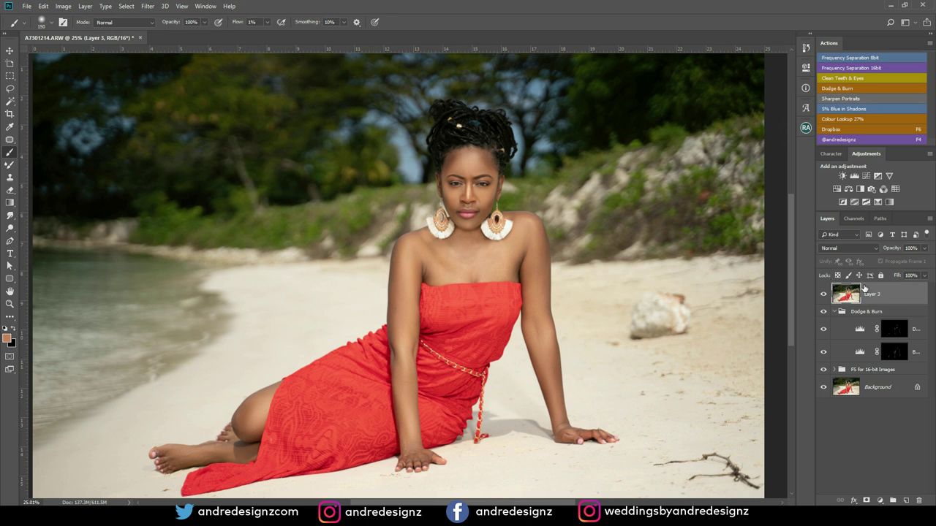
{"action": "key", "text": "ctrl+j"}
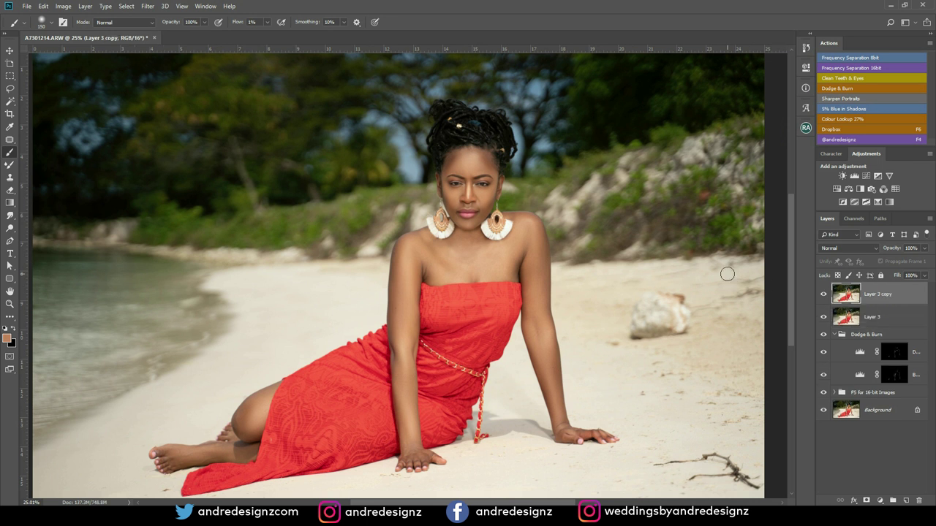
{"action": "left_click", "coordinate": [834, 335]}
Blend the uneven skin across the upper chest on Layer 3 copy using the Clone Stamp at 11% flow with a soft 100 px brush.
{"action": "scroll", "coordinate": [515, 241], "scroll_direction": "up", "scroll_amount": 7}
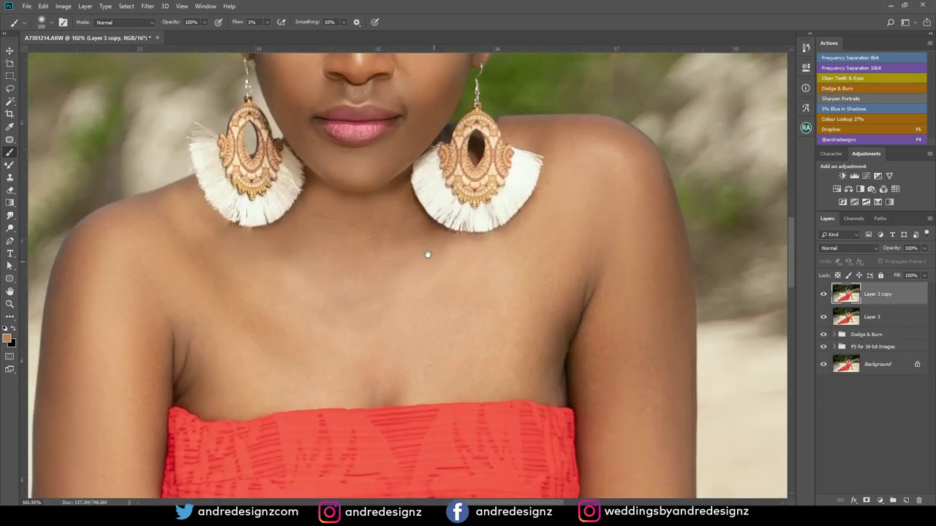
{"action": "left_click_drag", "start_coordinate": [426, 256], "coordinate": [379, 172]}
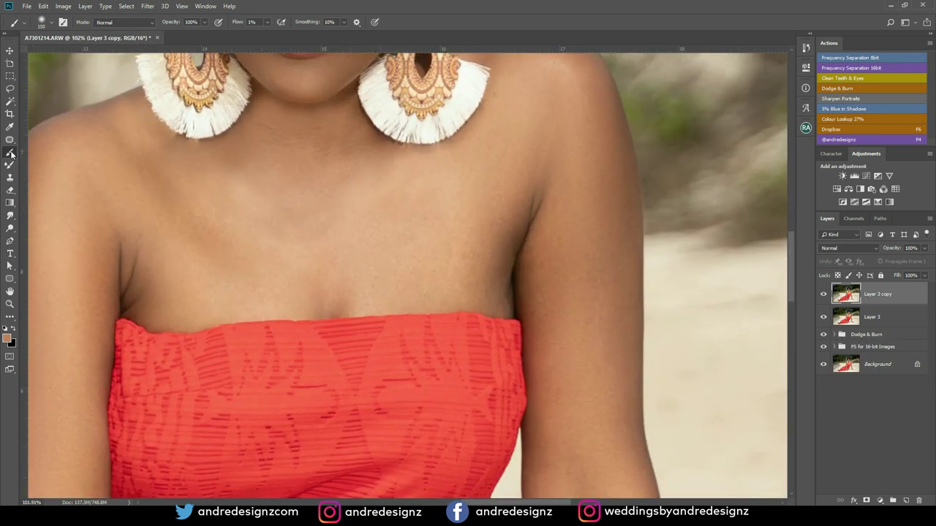
{"action": "left_click", "coordinate": [10, 177]}
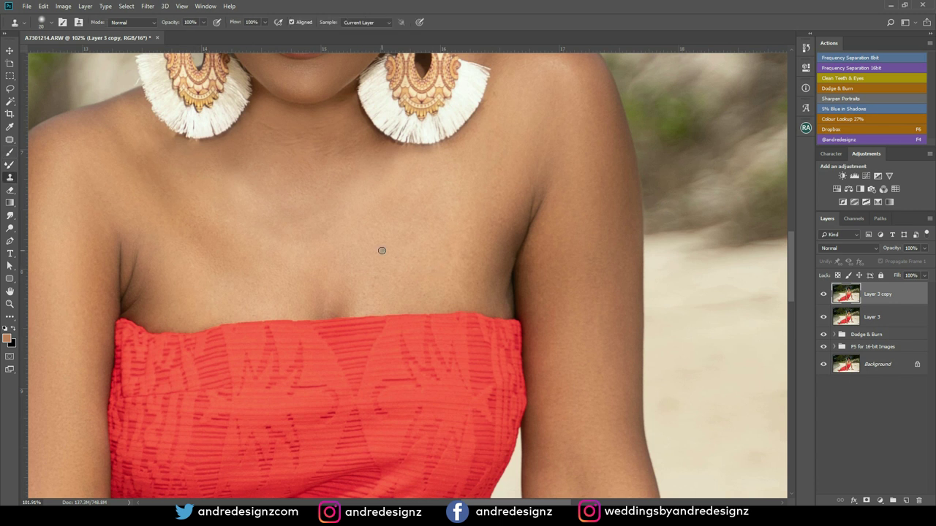
{"action": "key", "text": "bracketright"}
{"action": "key", "text": "bracketright"}
{"action": "key", "text": "bracketright"}
{"action": "key", "text": "bracketright"}
{"action": "key", "text": "bracketright"}
{"action": "key", "text": "bracketright"}
{"action": "key", "text": "bracketright"}
{"action": "key", "text": "bracketright"}
{"action": "key", "text": "bracketright"}
{"action": "key", "text": "bracketright"}
{"action": "key", "text": "bracketright"}
{"action": "key", "text": "bracketright"}
{"action": "key", "text": "bracketright"}
{"action": "key", "text": "bracketright"}
{"action": "key", "text": "bracketright"}
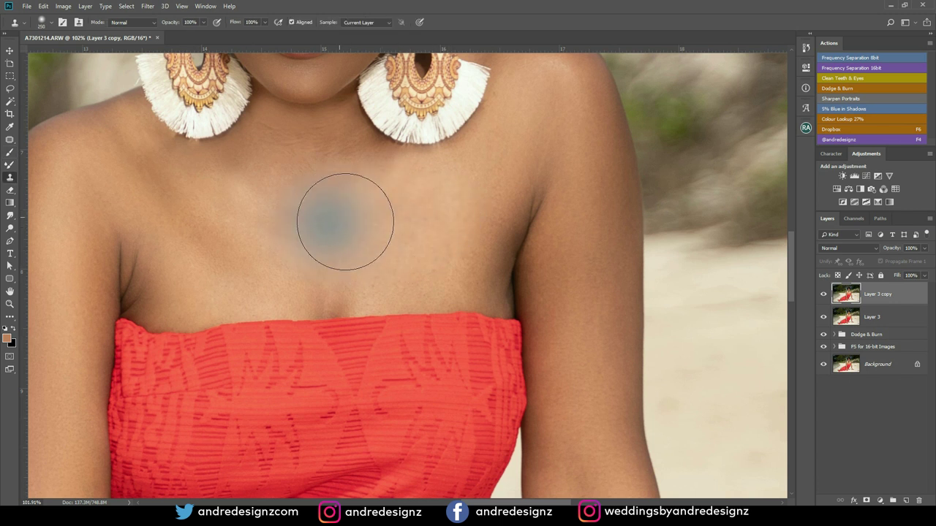
{"action": "mouse_move", "coordinate": [363, 250]}
{"action": "left_mouse_down"}
{"action": "mouse_move", "coordinate": [370, 234]}
{"action": "mouse_move", "coordinate": [355, 212]}
{"action": "left_mouse_up"}
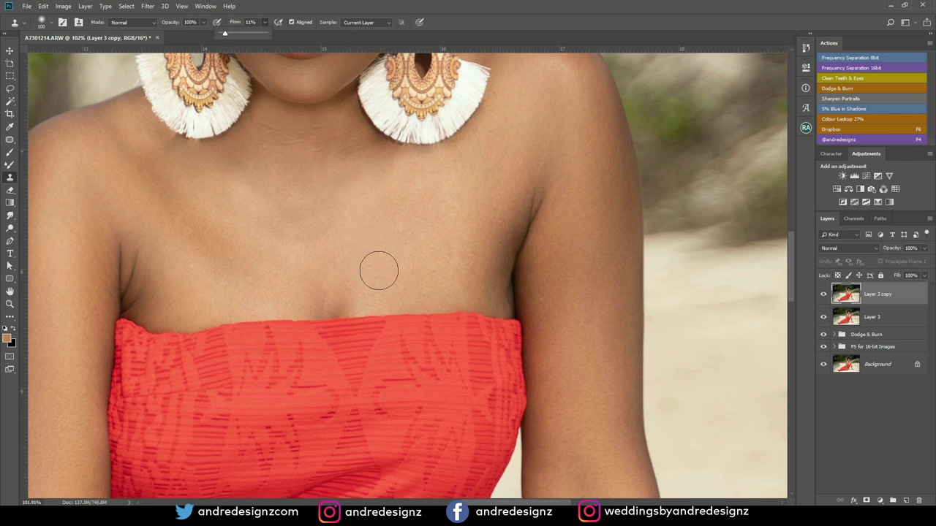
{"action": "left_click", "coordinate": [388, 224]}
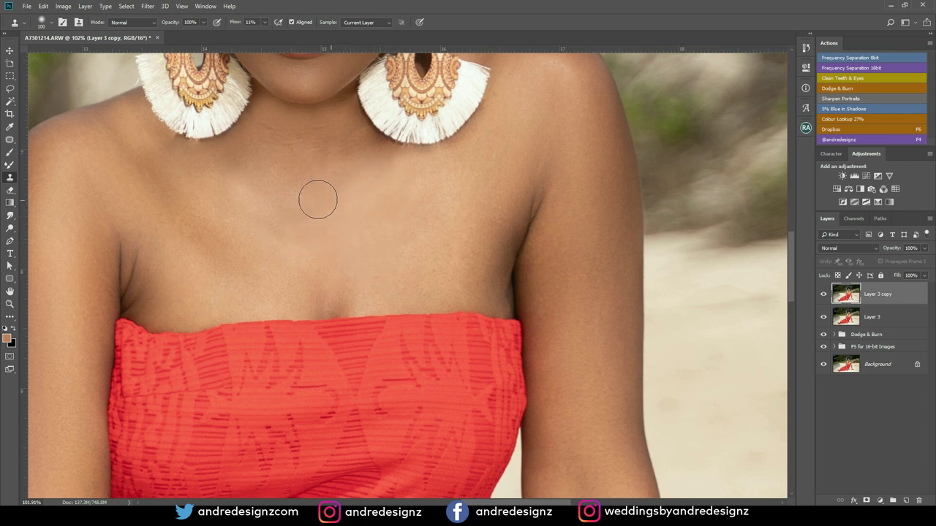
{"action": "left_click", "coordinate": [296, 210], "text": "alt"}
{"action": "mouse_move", "coordinate": [211, 217]}
{"action": "left_mouse_down"}
{"action": "mouse_move", "coordinate": [229, 262]}
{"action": "mouse_move", "coordinate": [230, 203]}
{"action": "mouse_move", "coordinate": [181, 183]}
{"action": "mouse_move", "coordinate": [236, 235]}
{"action": "mouse_move", "coordinate": [285, 143]}
{"action": "left_mouse_up"}
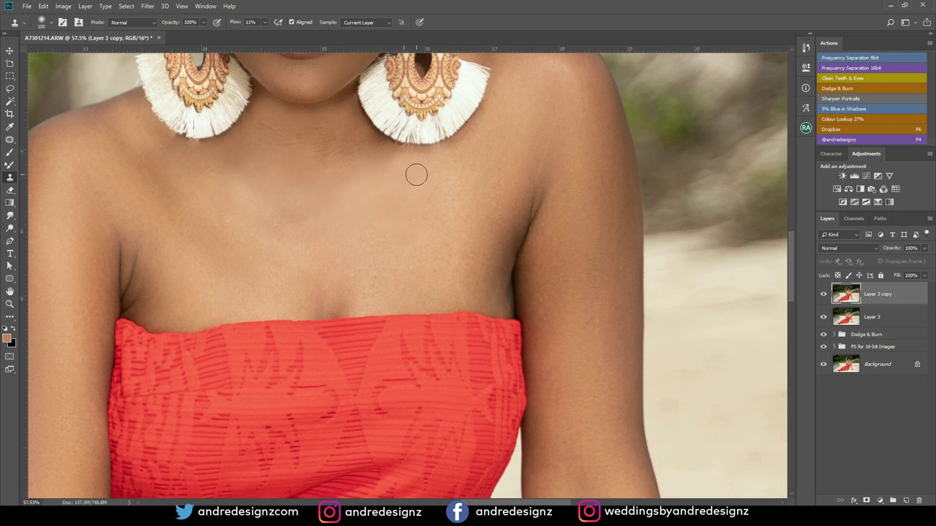
Merge Layer 3 copy, Layer 3, the Dodge & Burn group and the FS for 16-bit Images group into one layer above the Background.
{"action": "key", "text": "ctrl+0"}
{"action": "key", "text": "ctrl+0"}
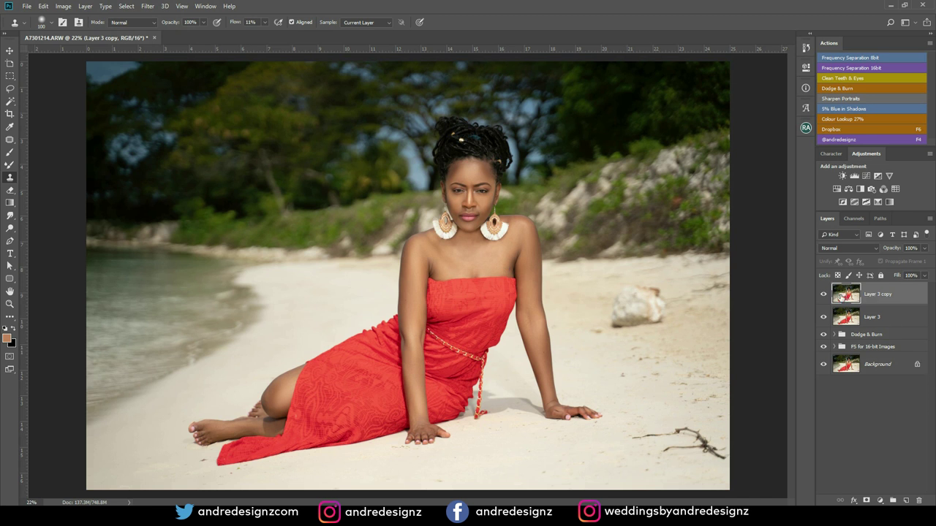
{"action": "left_click", "coordinate": [886, 363], "text": "ctrl"}
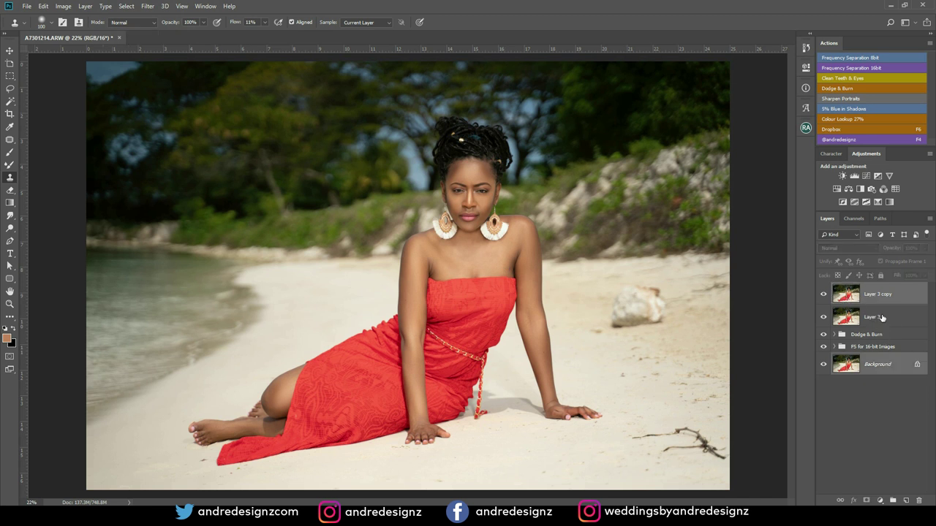
{"action": "left_click", "coordinate": [882, 298]}
{"action": "left_click", "coordinate": [882, 317], "text": "ctrl"}
{"action": "left_click", "coordinate": [881, 335], "text": "ctrl"}
{"action": "left_click", "coordinate": [879, 347], "text": "ctrl"}
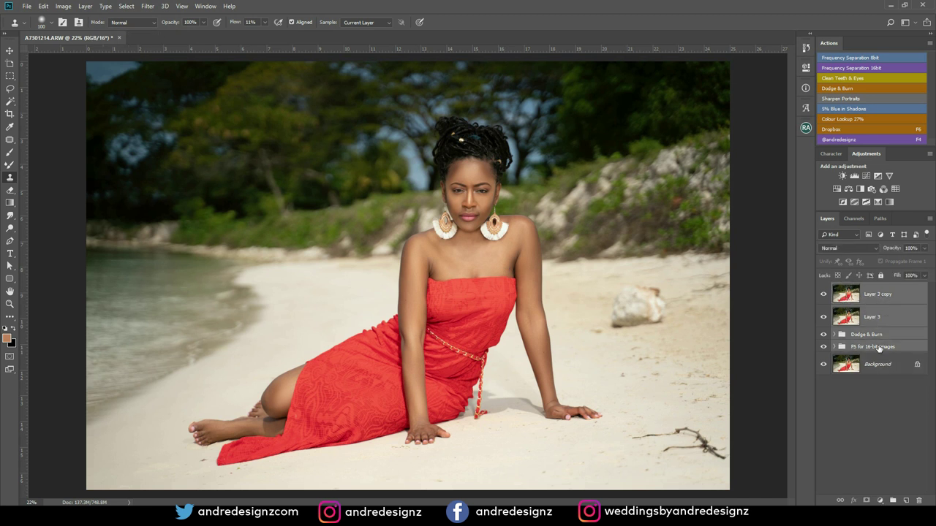
{"action": "key", "text": "ctrl+e"}
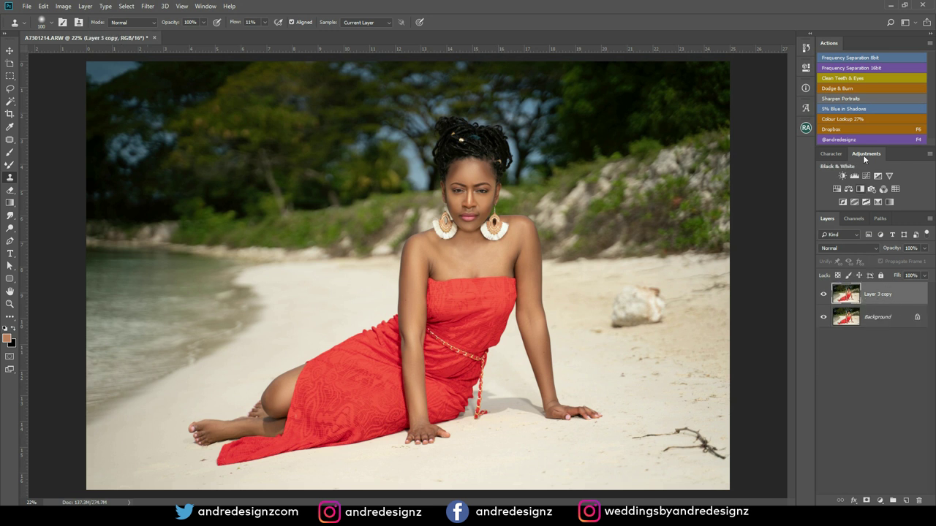
Run the Frequency Separation 16bit action on the merged layer and select the Low - FS layer.
{"action": "left_click", "coordinate": [859, 68]}
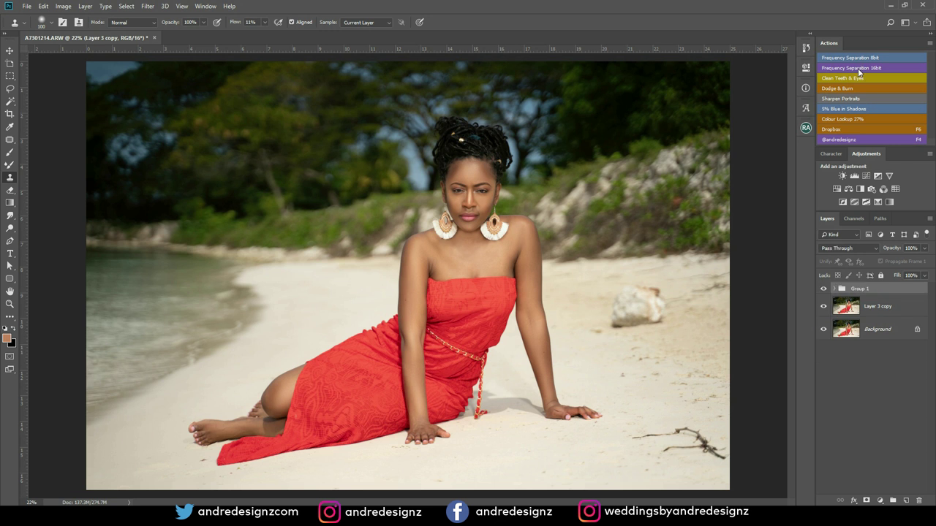
{"action": "left_click", "coordinate": [305, 300]}
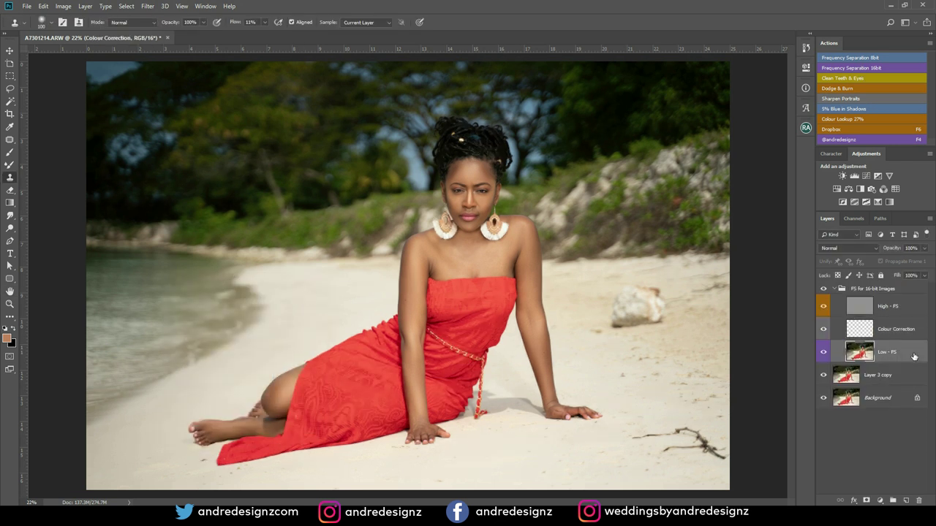
{"action": "scroll", "coordinate": [522, 294], "scroll_direction": "up", "scroll_amount": 3}
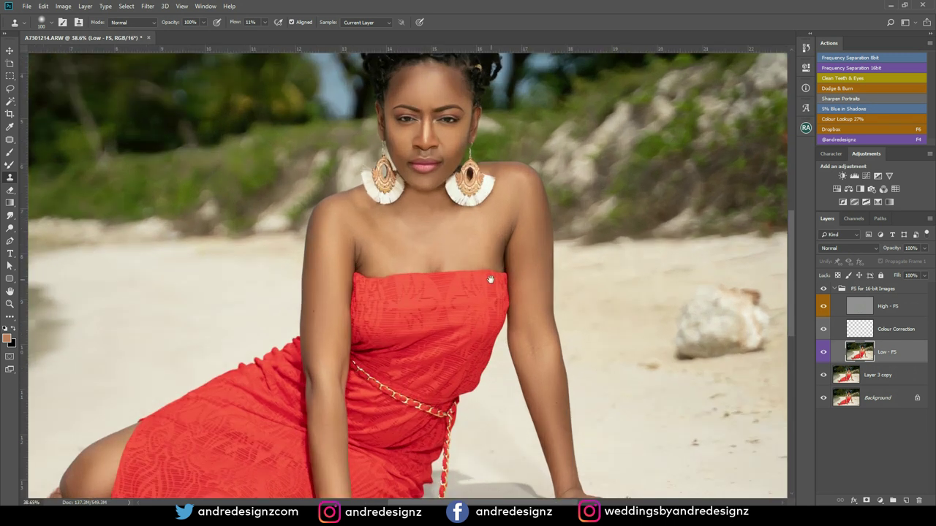
{"action": "left_click_drag", "start_coordinate": [475, 262], "coordinate": [316, 218]}
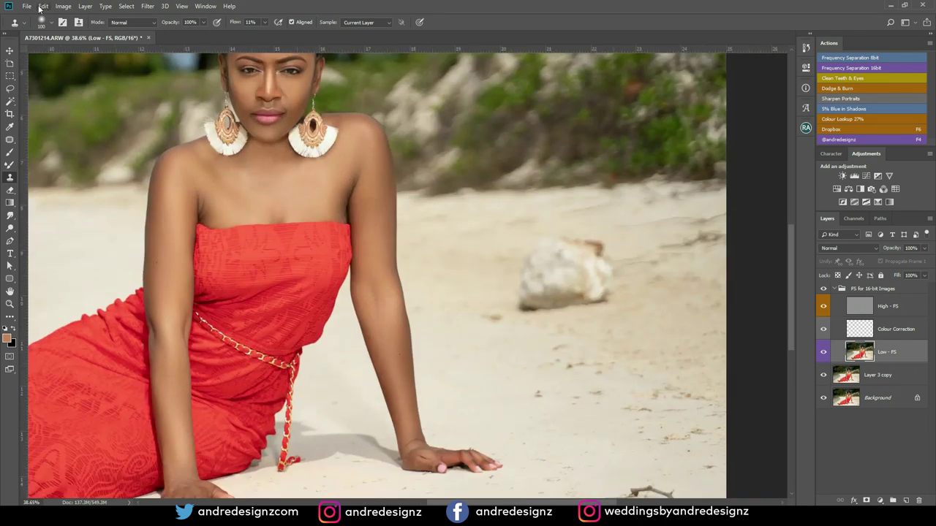
Lasso the upper chest on the Low - FS layer and apply a Gaussian Blur with a radius of about 12.5 pixels.
{"action": "left_click", "coordinate": [148, 6]}
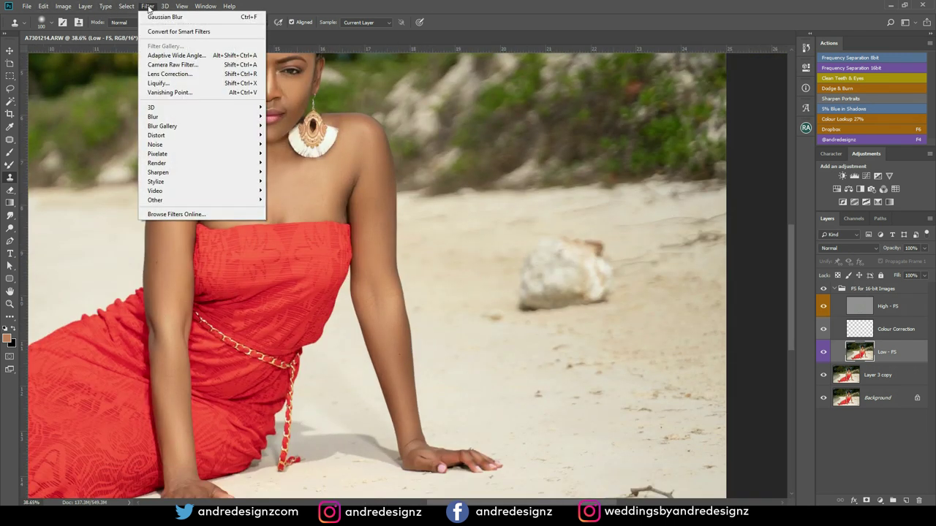
{"action": "mouse_move", "coordinate": [201, 117]}
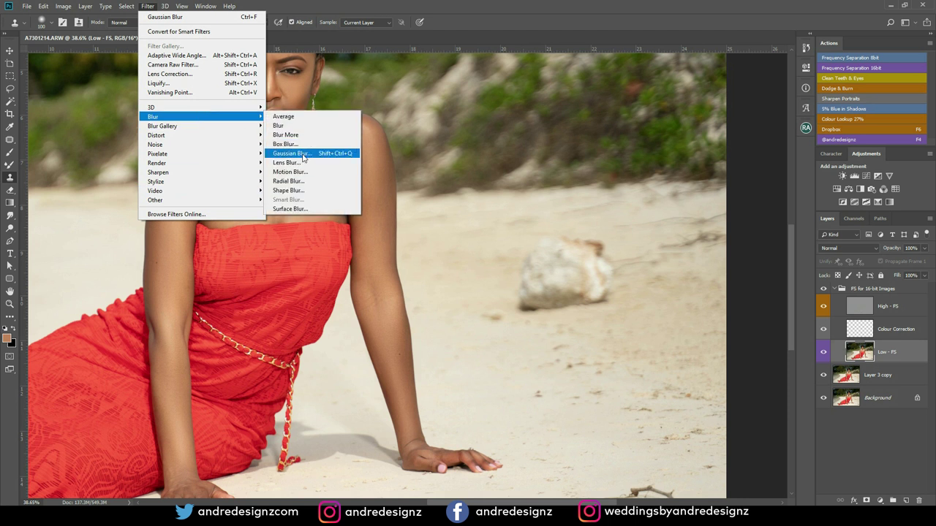
{"action": "left_click", "coordinate": [905, 354]}
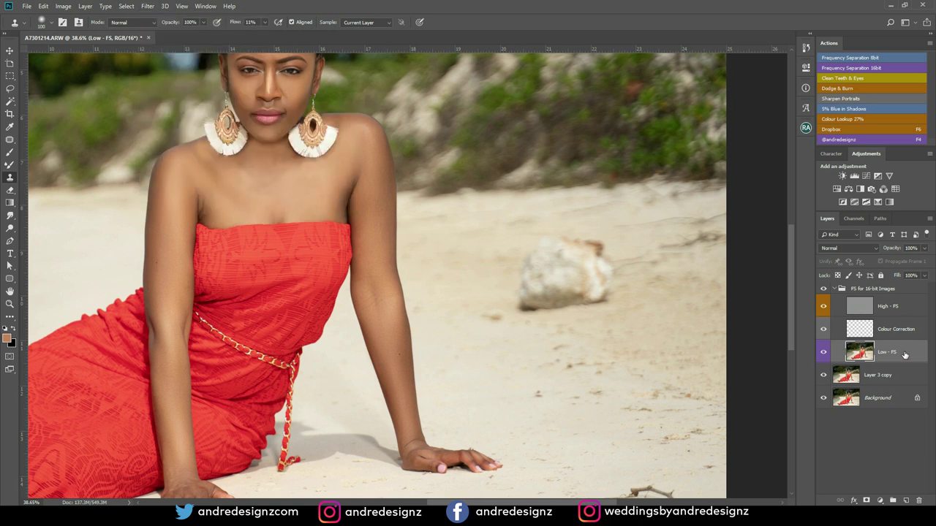
{"action": "left_click", "coordinate": [10, 88]}
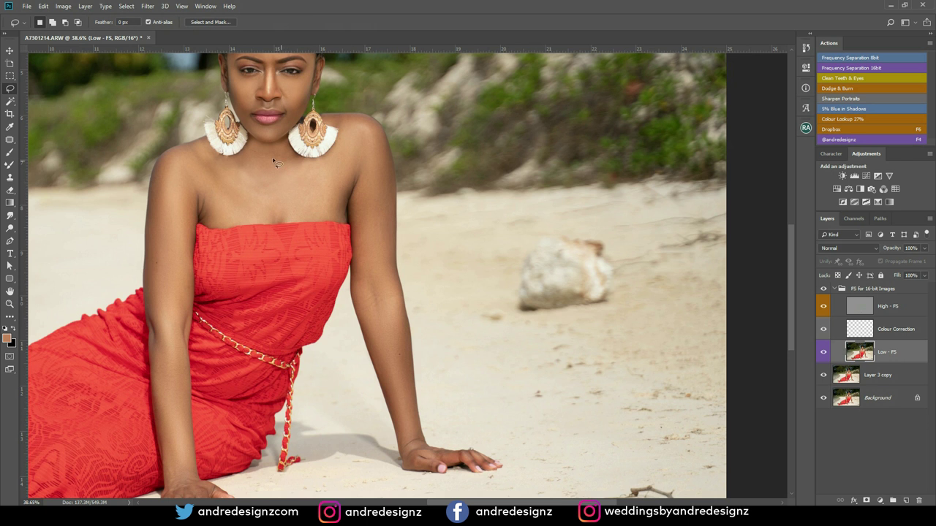
{"action": "mouse_move", "coordinate": [267, 216]}
{"action": "left_mouse_down"}
{"action": "mouse_move", "coordinate": [341, 204]}
{"action": "mouse_move", "coordinate": [343, 193]}
{"action": "left_mouse_up"}
{"action": "left_click_drag", "start_coordinate": [336, 188], "coordinate": [337, 174]}
{"action": "left_click", "coordinate": [144, 6]}
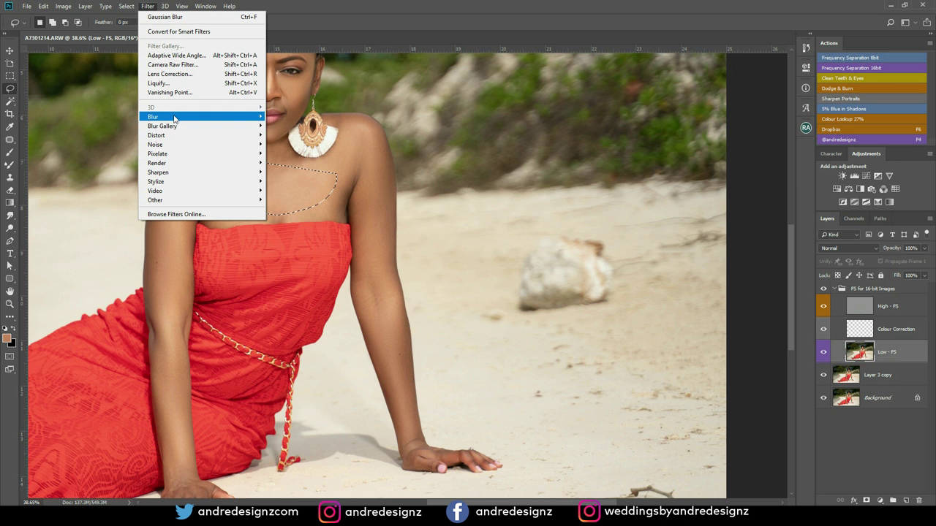
{"action": "mouse_move", "coordinate": [174, 118]}
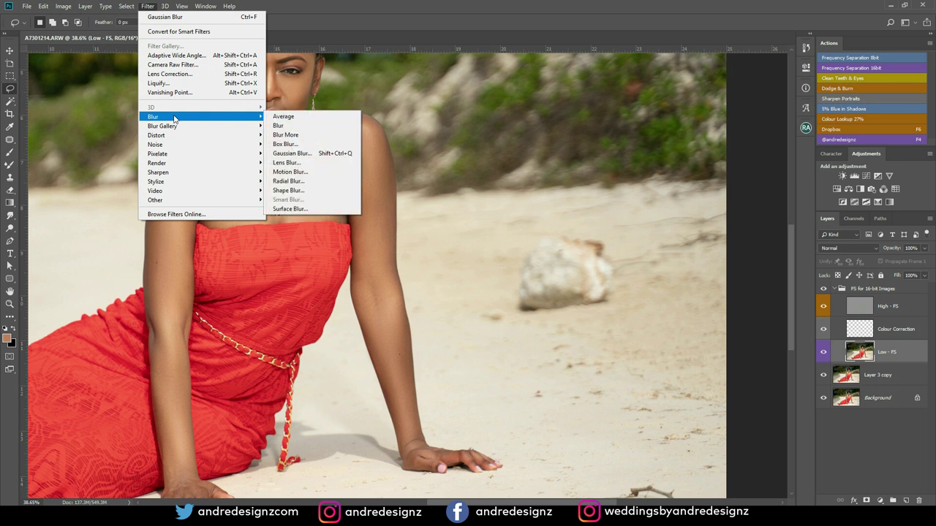
{"action": "left_click", "coordinate": [292, 153]}
{"action": "left_click_drag", "start_coordinate": [249, 292], "coordinate": [488, 197]}
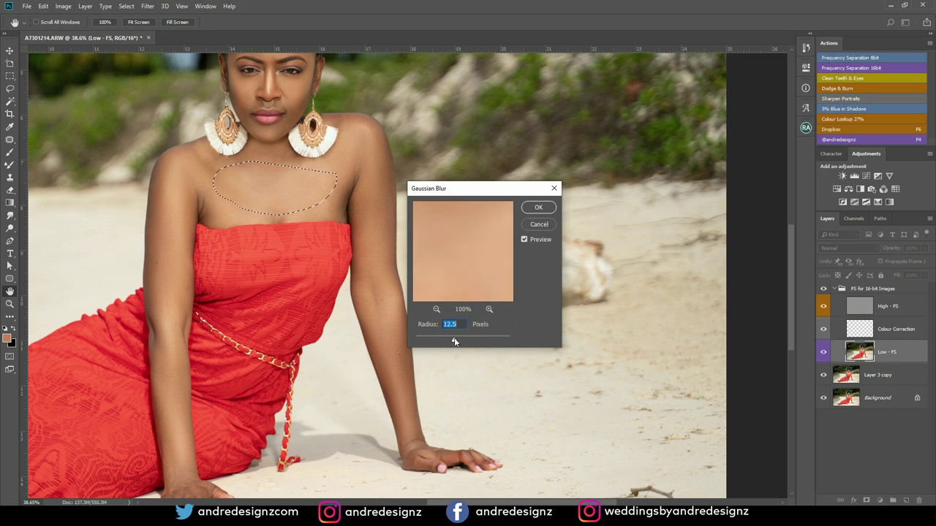
{"action": "left_click_drag", "start_coordinate": [454, 341], "coordinate": [455, 342]}
{"action": "left_click", "coordinate": [538, 207]}
Compare the chest with the frequency separation group hidden, then blur a lassoed patch between chest and shoulder with the same Gaussian Blur and deselect.
{"action": "scroll", "coordinate": [538, 211], "scroll_direction": "up", "scroll_amount": 5}
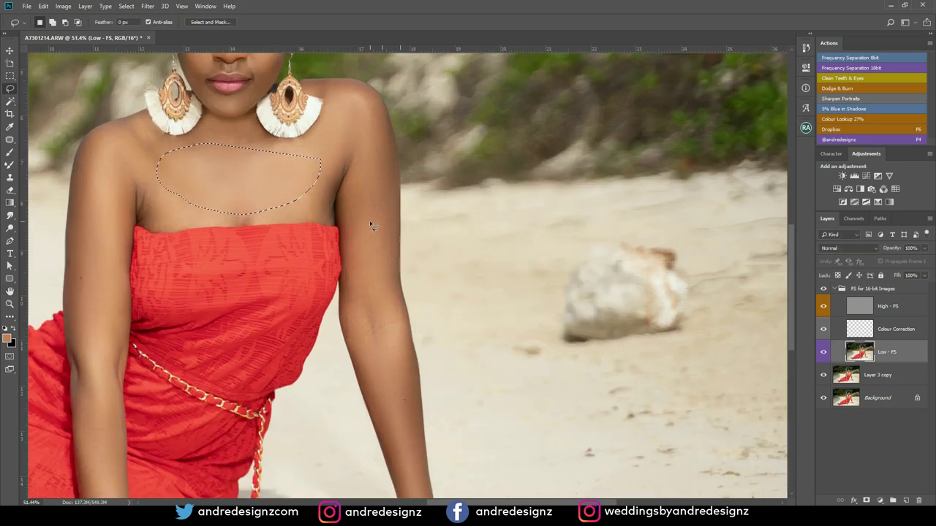
{"action": "scroll", "coordinate": [356, 126], "scroll_direction": "down", "scroll_amount": 3}
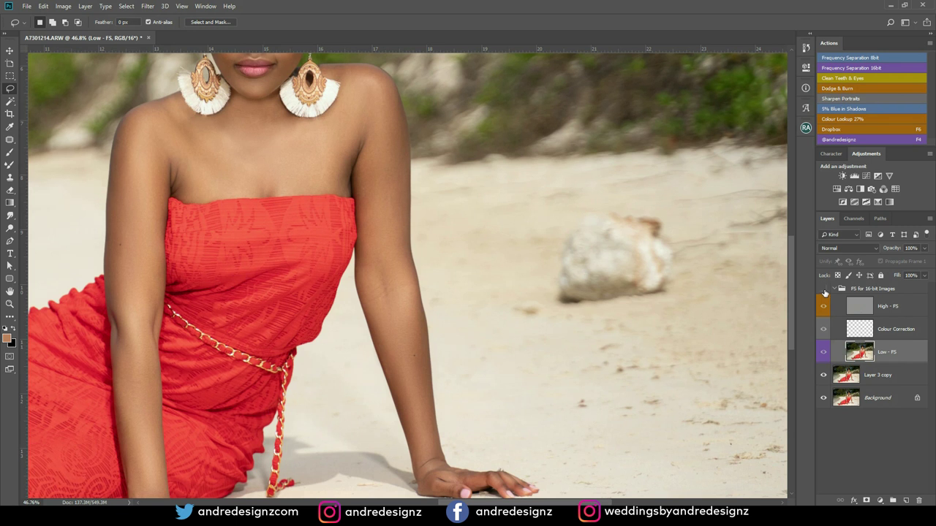
{"action": "scroll", "coordinate": [277, 139], "scroll_direction": "up", "scroll_amount": 7}
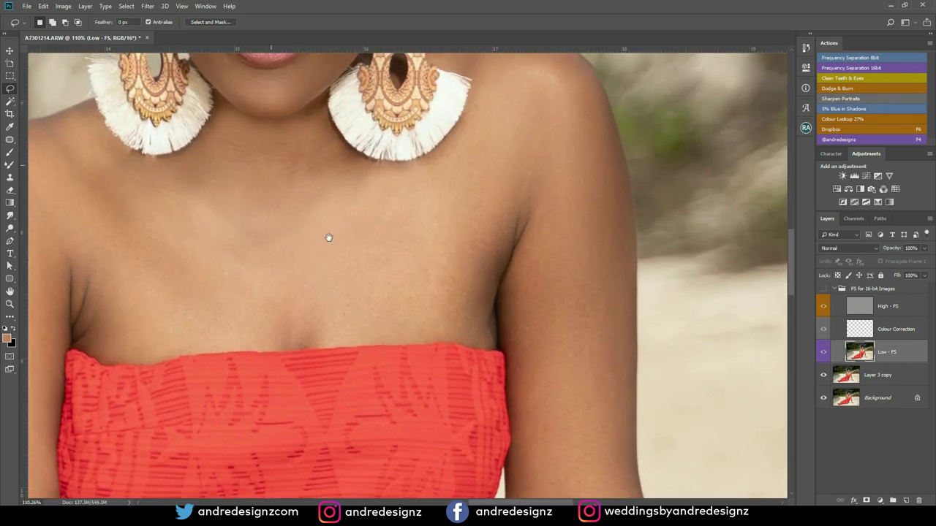
{"action": "scroll", "coordinate": [334, 243], "scroll_direction": "up", "scroll_amount": 1}
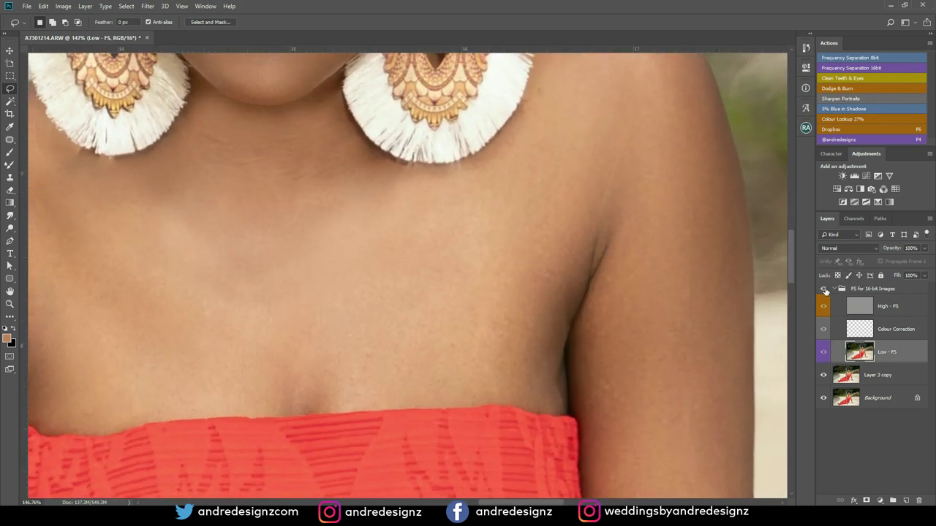
{"action": "mouse_move", "coordinate": [463, 196]}
{"action": "left_mouse_down"}
{"action": "mouse_move", "coordinate": [346, 193]}
{"action": "mouse_move", "coordinate": [444, 268]}
{"action": "mouse_move", "coordinate": [567, 228]}
{"action": "left_mouse_up"}
{"action": "left_click", "coordinate": [532, 176]}
{"action": "mouse_move", "coordinate": [518, 162]}
{"action": "left_mouse_down"}
{"action": "mouse_move", "coordinate": [440, 200]}
{"action": "mouse_move", "coordinate": [647, 184]}
{"action": "left_mouse_up"}
{"action": "left_click", "coordinate": [148, 6]}
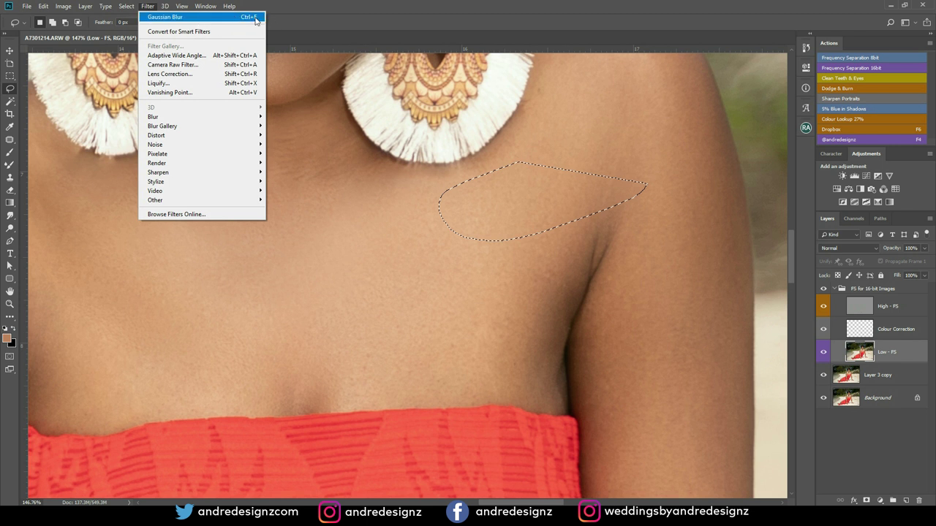
{"action": "left_click", "coordinate": [518, 295]}
{"action": "key", "text": "ctrl+d"}
Lasso patches below the neck and across the collarbone area, smoothing them with the last Gaussian Blur.
{"action": "mouse_move", "coordinate": [295, 130]}
{"action": "left_mouse_down"}
{"action": "mouse_move", "coordinate": [205, 144]}
{"action": "mouse_move", "coordinate": [319, 250]}
{"action": "mouse_move", "coordinate": [428, 221]}
{"action": "left_mouse_up"}
{"action": "key", "text": "ctrl+d"}
{"action": "mouse_move", "coordinate": [139, 177]}
{"action": "left_mouse_down"}
{"action": "mouse_move", "coordinate": [81, 231]}
{"action": "mouse_move", "coordinate": [358, 238]}
{"action": "left_mouse_up"}
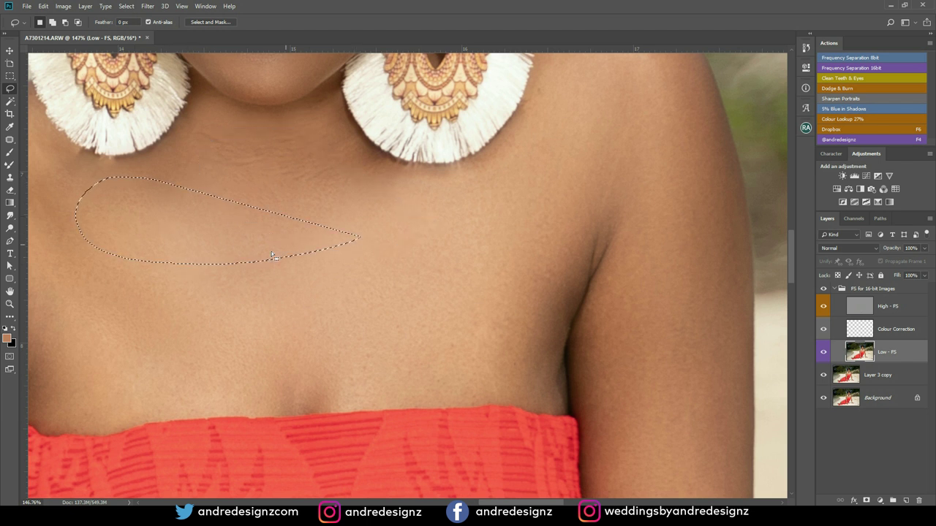
{"action": "scroll", "coordinate": [272, 256], "scroll_direction": "down", "scroll_amount": 5}
Smooth lassoed patches above the dress neckline and along the opposite side of the chest with the last Gaussian Blur, then deselect.
{"action": "mouse_move", "coordinate": [316, 291]}
{"action": "left_mouse_down"}
{"action": "mouse_move", "coordinate": [259, 328]}
{"action": "mouse_move", "coordinate": [293, 338]}
{"action": "mouse_move", "coordinate": [320, 332]}
{"action": "mouse_move", "coordinate": [371, 293]}
{"action": "left_mouse_up"}
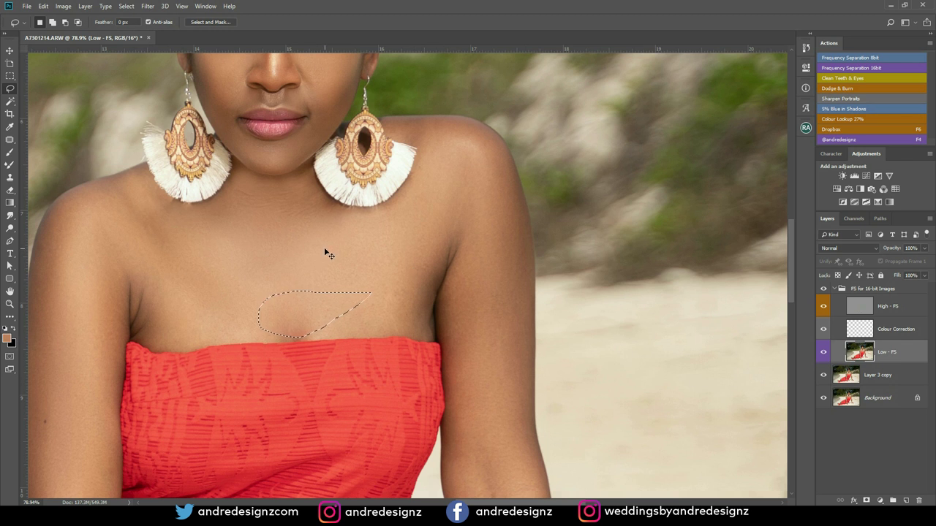
{"action": "key", "text": "ctrl+h"}
{"action": "left_click", "coordinate": [147, 6]}
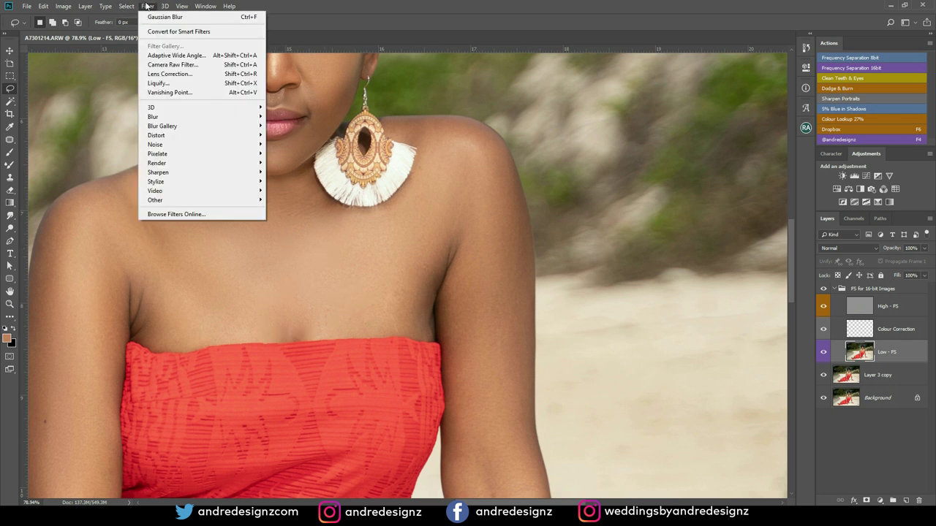
{"action": "left_click", "coordinate": [209, 18]}
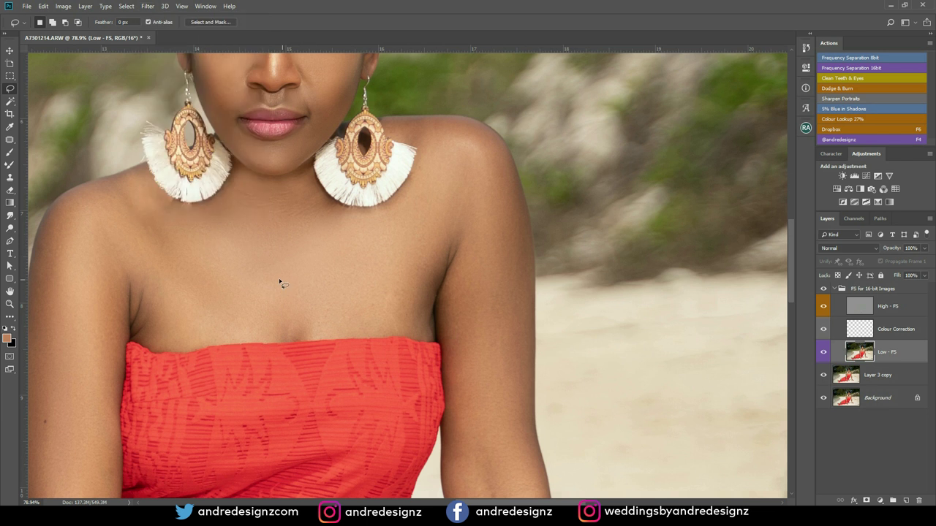
{"action": "mouse_move", "coordinate": [154, 212]}
{"action": "left_mouse_down"}
{"action": "mouse_move", "coordinate": [152, 287]}
{"action": "mouse_move", "coordinate": [231, 312]}
{"action": "mouse_move", "coordinate": [285, 264]}
{"action": "left_mouse_up"}
{"action": "mouse_move", "coordinate": [119, 188]}
{"action": "left_mouse_down"}
{"action": "mouse_move", "coordinate": [79, 207]}
{"action": "mouse_move", "coordinate": [166, 249]}
{"action": "mouse_move", "coordinate": [177, 234]}
{"action": "mouse_move", "coordinate": [130, 287]}
{"action": "mouse_move", "coordinate": [158, 327]}
{"action": "mouse_move", "coordinate": [231, 301]}
{"action": "left_mouse_up"}
{"action": "key", "text": "ctrl+d"}
Examine the whole portrait, the face and the legs for skin areas that still need retouching.
{"action": "key", "text": "ctrl+0"}
{"action": "scroll", "coordinate": [342, 263], "scroll_direction": "down", "scroll_amount": 1}
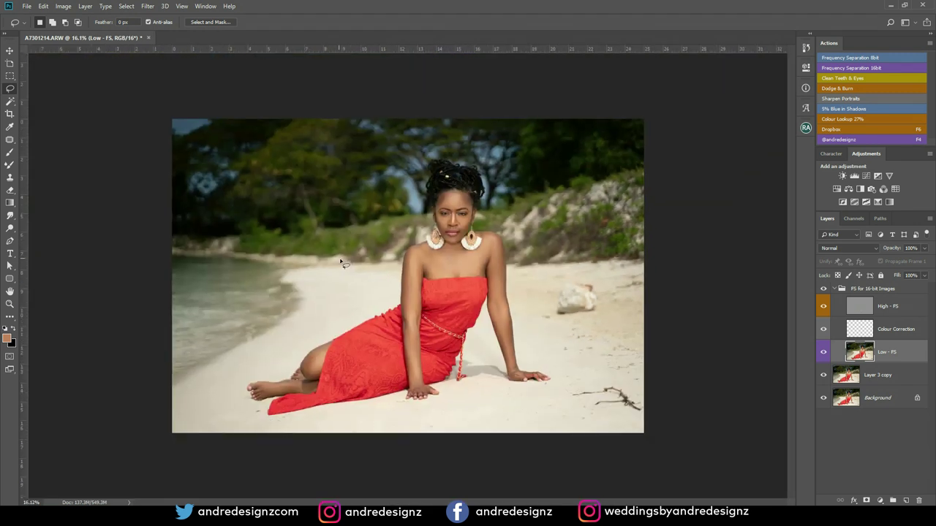
{"action": "scroll", "coordinate": [469, 251], "scroll_direction": "up", "scroll_amount": 1}
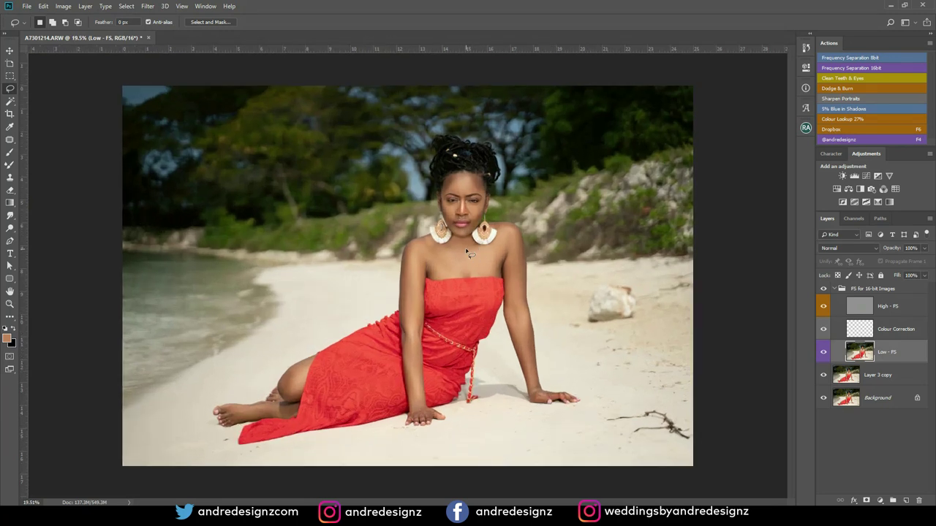
{"action": "scroll", "coordinate": [476, 203], "scroll_direction": "up", "scroll_amount": 5}
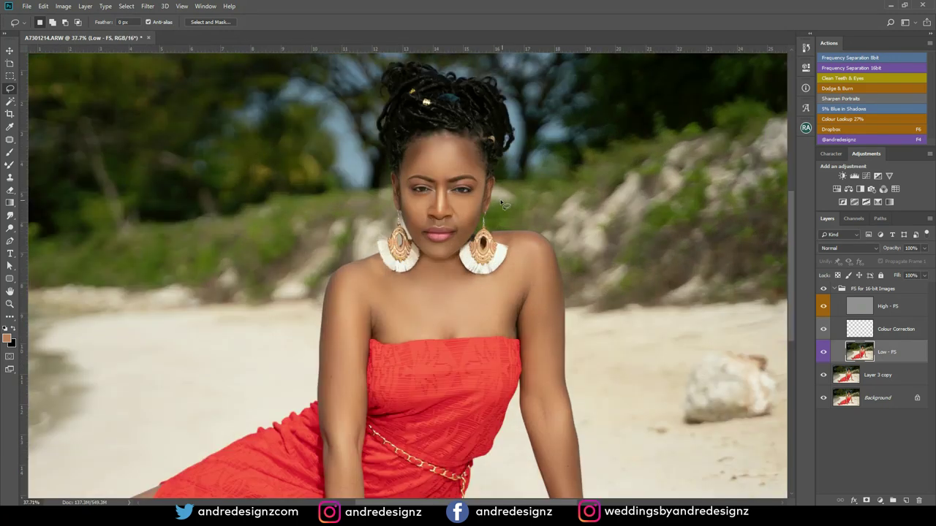
{"action": "scroll", "coordinate": [476, 202], "scroll_direction": "up", "scroll_amount": 2}
{"action": "scroll", "coordinate": [476, 202], "scroll_direction": "down", "scroll_amount": 5}
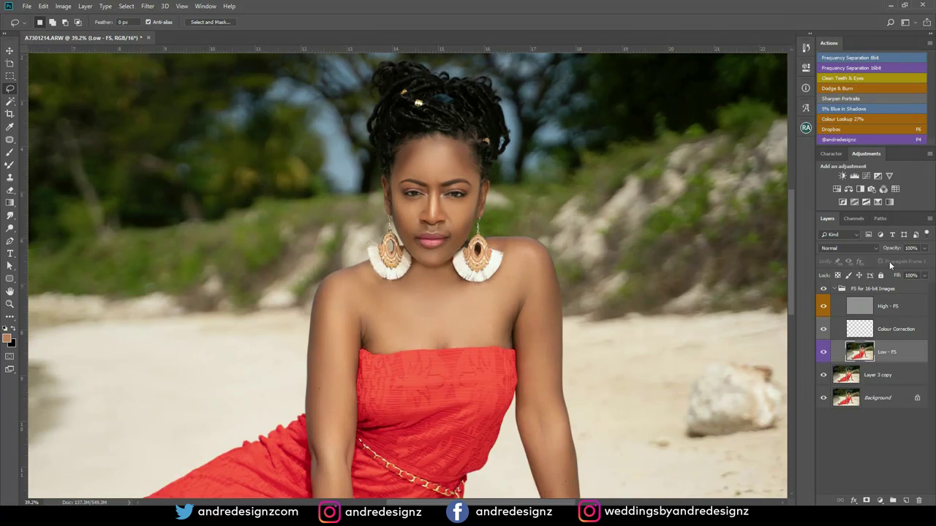
{"action": "left_click", "coordinate": [839, 290]}
{"action": "scroll", "coordinate": [431, 338], "scroll_direction": "down", "scroll_amount": 3}
{"action": "scroll", "coordinate": [268, 419], "scroll_direction": "up", "scroll_amount": 4}
{"action": "scroll", "coordinate": [267, 419], "scroll_direction": "up", "scroll_amount": 1}
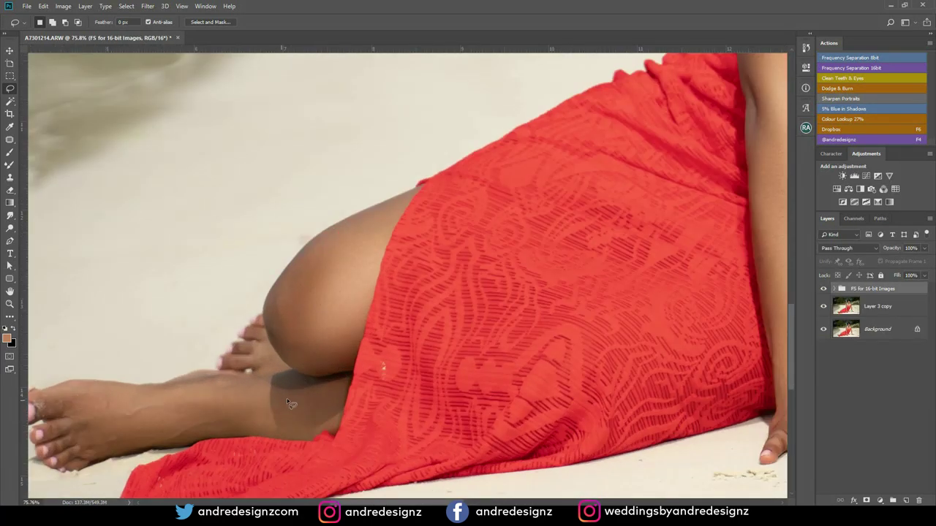
Patch the raised vein across the top of the foot on the High - FS layer using the Patch tool.
{"action": "left_click", "coordinate": [834, 290]}
{"action": "left_click", "coordinate": [866, 355]}
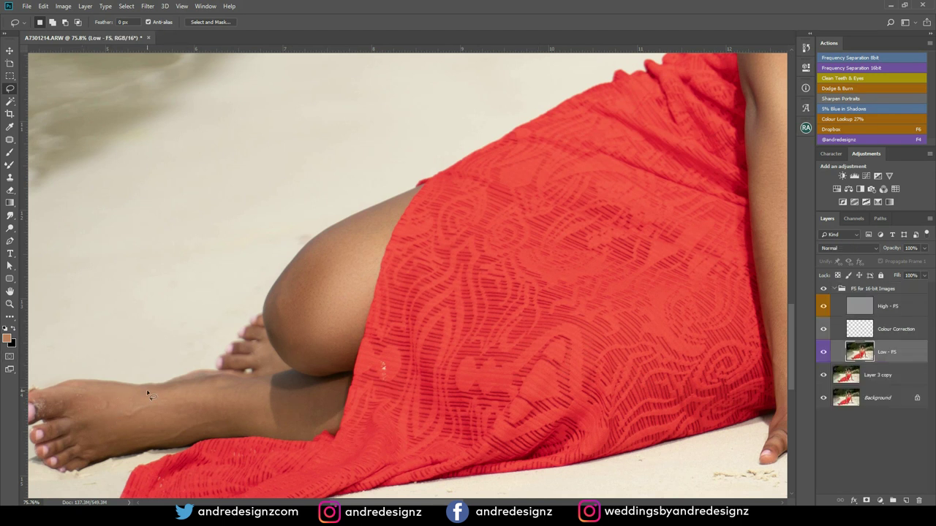
{"action": "key", "text": "j"}
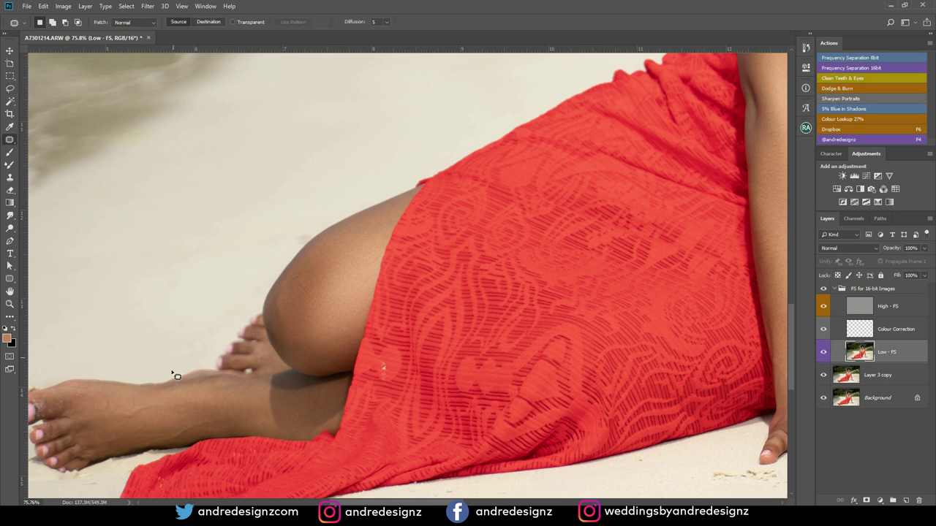
{"action": "mouse_move", "coordinate": [124, 423]}
{"action": "left_mouse_down"}
{"action": "mouse_move", "coordinate": [171, 411]}
{"action": "mouse_move", "coordinate": [159, 407]}
{"action": "mouse_move", "coordinate": [167, 424]}
{"action": "left_mouse_up"}
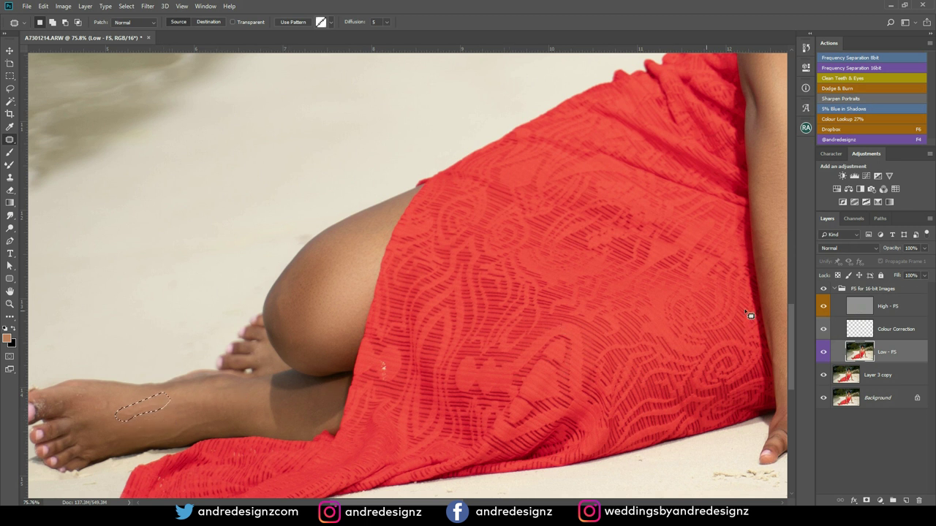
{"action": "left_click", "coordinate": [856, 302]}
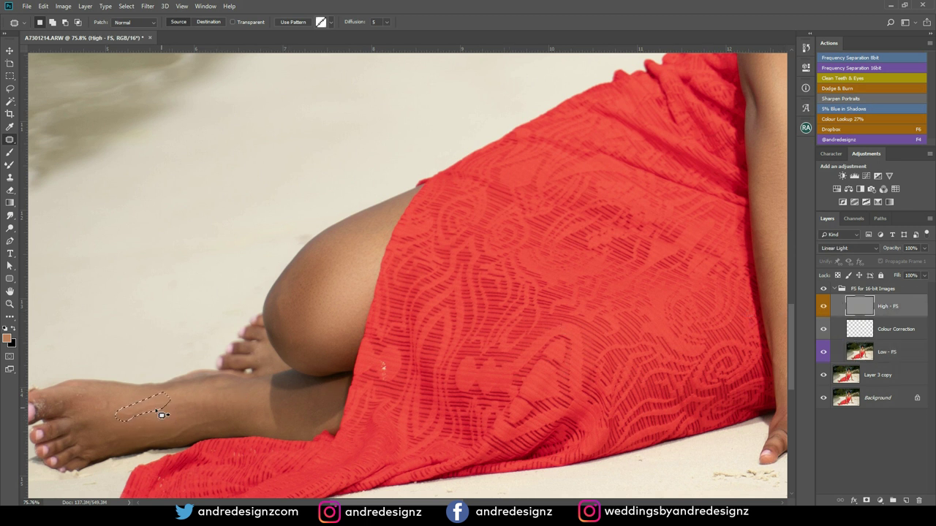
{"action": "left_click_drag", "start_coordinate": [152, 413], "coordinate": [158, 425]}
{"action": "left_click", "coordinate": [291, 403]}
Patch the uneven skin around the ankle on the High - FS layer and then on the Low - FS layer.
{"action": "left_click_drag", "start_coordinate": [216, 421], "coordinate": [208, 411]}
{"action": "left_click", "coordinate": [841, 354]}
{"action": "left_click_drag", "start_coordinate": [197, 426], "coordinate": [207, 405]}
{"action": "key", "text": "ctrl+d"}
{"action": "left_click_drag", "start_coordinate": [207, 404], "coordinate": [239, 403]}
{"action": "key", "text": "ctrl+d"}
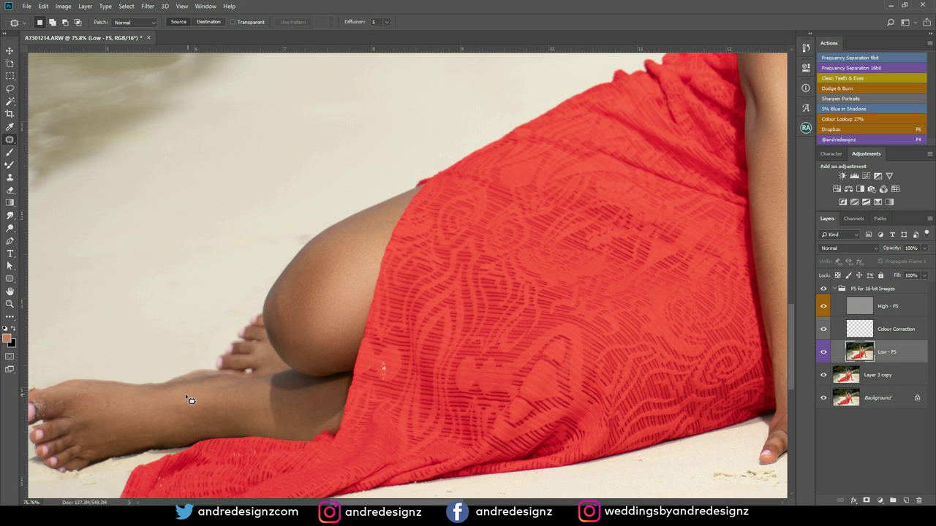
Patch the uneven skin behind the toes on the High - FS layer and clear the selection.
{"action": "mouse_move", "coordinate": [99, 401]}
{"action": "left_mouse_down"}
{"action": "mouse_move", "coordinate": [124, 400]}
{"action": "mouse_move", "coordinate": [138, 426]}
{"action": "left_mouse_up"}
{"action": "left_click", "coordinate": [867, 307]}
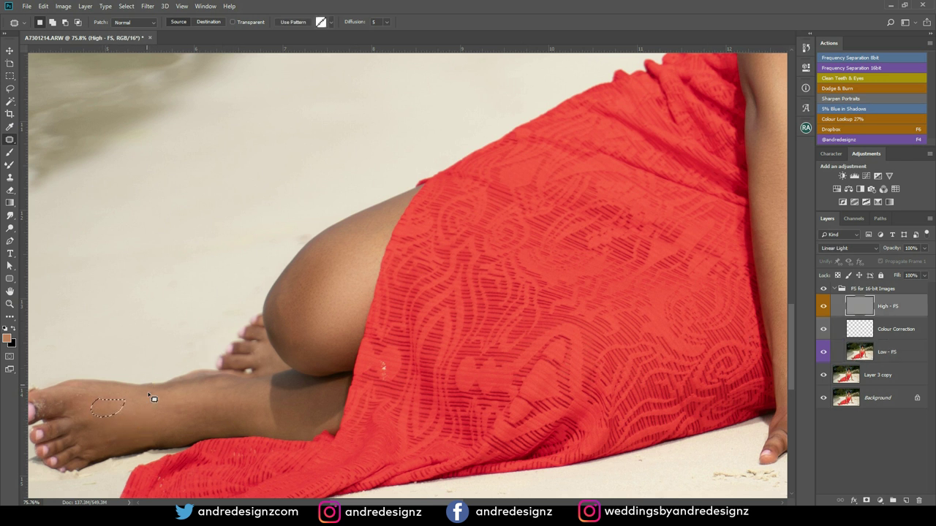
{"action": "mouse_move", "coordinate": [111, 414]}
{"action": "left_mouse_down"}
{"action": "mouse_move", "coordinate": [131, 411]}
{"action": "mouse_move", "coordinate": [116, 453]}
{"action": "mouse_move", "coordinate": [121, 442]}
{"action": "left_mouse_up"}
{"action": "key", "text": "ctrl+d"}
{"action": "mouse_move", "coordinate": [121, 441]}
{"action": "left_mouse_down"}
{"action": "mouse_move", "coordinate": [137, 414]}
{"action": "mouse_move", "coordinate": [176, 400]}
{"action": "left_mouse_up"}
{"action": "key", "text": "ctrl+d"}
Patch the skin texture on the shaded lower leg beneath the knee on the High - FS layer.
{"action": "left_click_drag", "start_coordinate": [286, 366], "coordinate": [178, 314]}
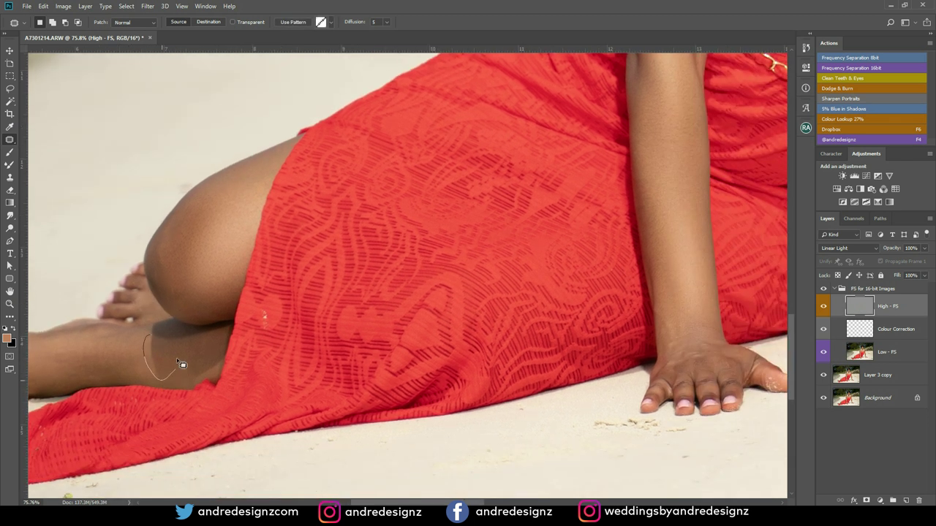
{"action": "left_click_drag", "start_coordinate": [146, 369], "coordinate": [129, 370]}
{"action": "left_click", "coordinate": [181, 351]}
{"action": "key", "text": "ctrl+d"}
{"action": "mouse_move", "coordinate": [173, 352]}
{"action": "left_mouse_down"}
{"action": "mouse_move", "coordinate": [186, 353]}
{"action": "mouse_move", "coordinate": [194, 339]}
{"action": "mouse_move", "coordinate": [188, 370]}
{"action": "mouse_move", "coordinate": [206, 366]}
{"action": "mouse_move", "coordinate": [191, 348]}
{"action": "left_mouse_up"}
{"action": "key", "text": "ctrl+d"}
{"action": "key", "text": "ctrl+d"}
{"action": "key", "text": "ctrl+d"}
Patch out the small white marks on the red dress beside the knee on the High - FS layer.
{"action": "left_click_drag", "start_coordinate": [270, 330], "coordinate": [271, 317]}
{"action": "key", "text": "ctrl+d"}
{"action": "mouse_move", "coordinate": [254, 319]}
{"action": "left_mouse_down"}
{"action": "mouse_move", "coordinate": [269, 322]}
{"action": "mouse_move", "coordinate": [269, 312]}
{"action": "left_mouse_up"}
{"action": "key", "text": "ctrl+d"}
{"action": "key", "text": "ctrl+d"}
Collapse the FS for 16-bit Images group, stamp all visible layers into a new layer above it, and duplicate that layer.
{"action": "left_click_drag", "start_coordinate": [512, 153], "coordinate": [373, 303]}
{"action": "left_click_drag", "start_coordinate": [505, 201], "coordinate": [401, 350]}
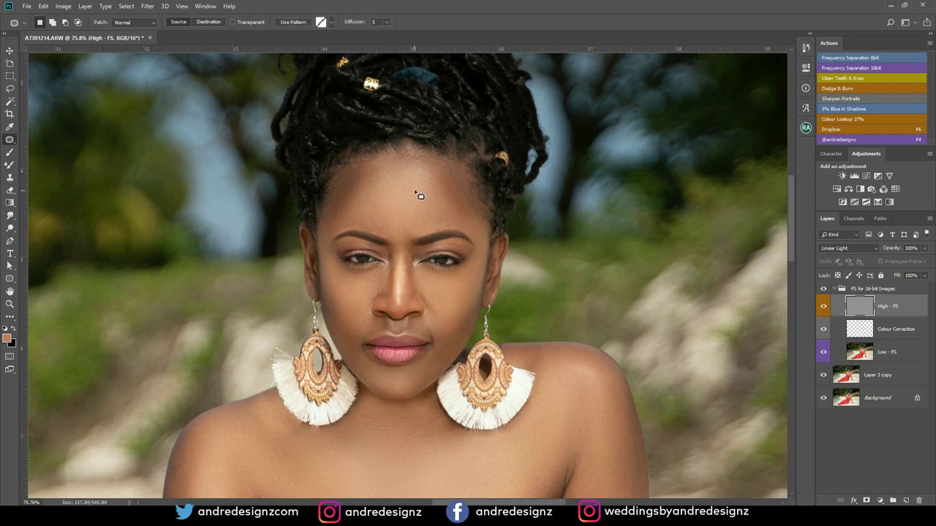
{"action": "scroll", "coordinate": [449, 192], "scroll_direction": "down", "scroll_amount": 10}
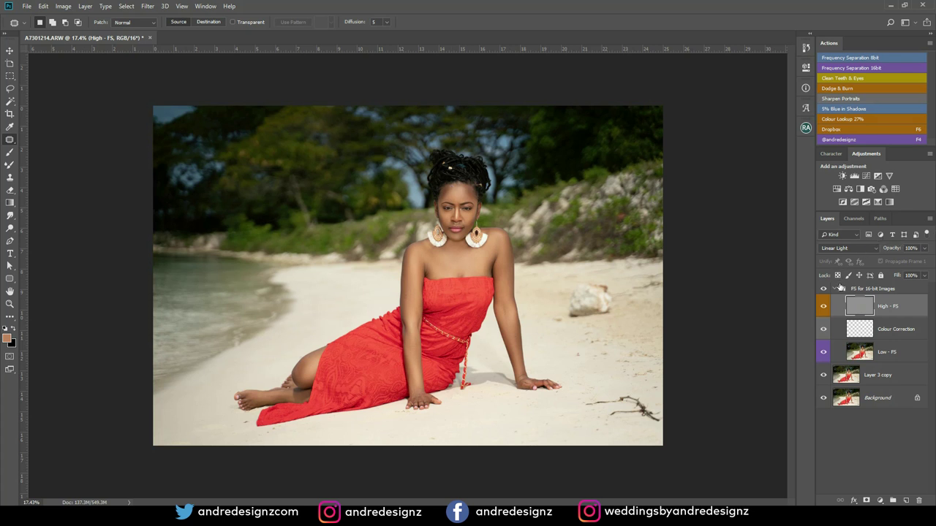
{"action": "left_click", "coordinate": [838, 290]}
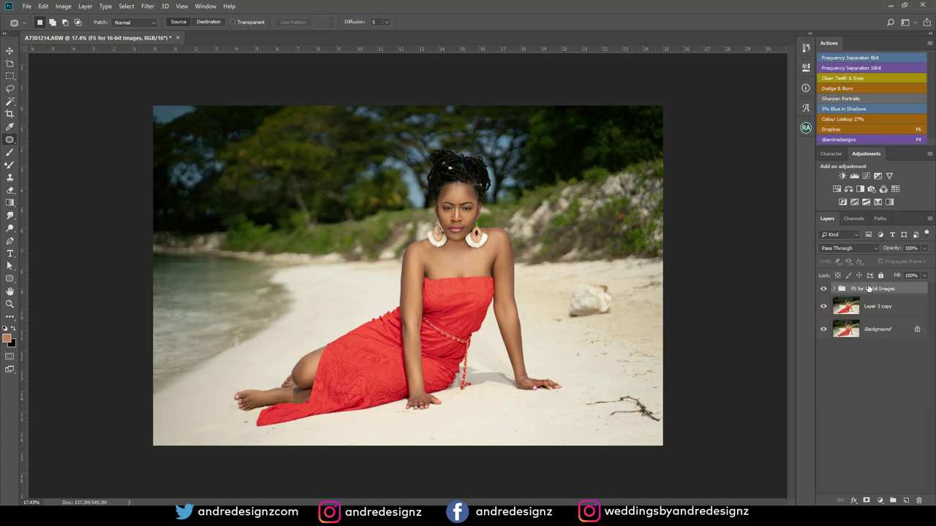
{"action": "key", "text": "ctrl+alt+shift+e"}
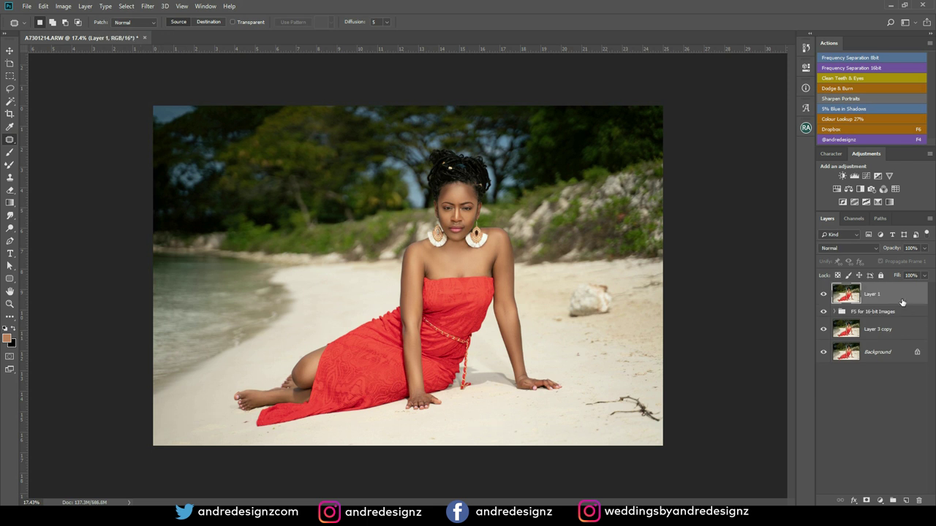
{"action": "key", "text": "ctrl+j"}
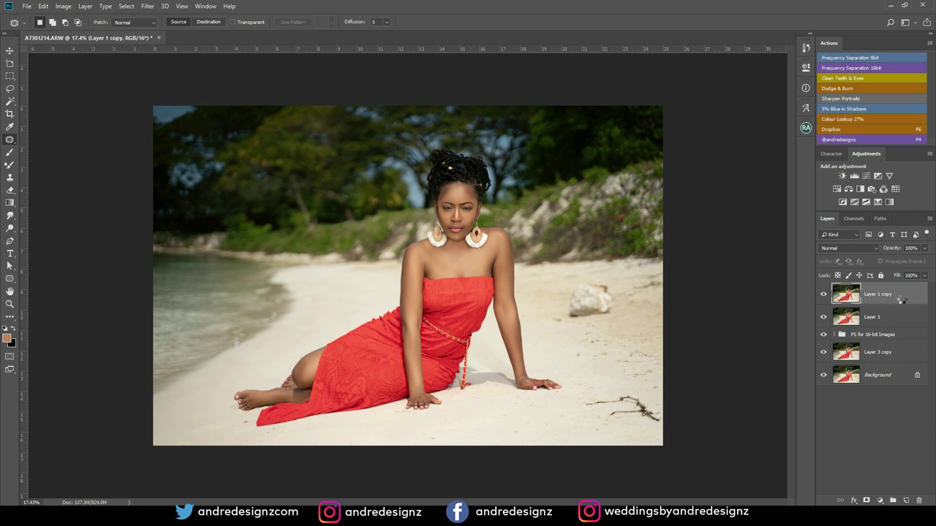
Apply the Camera Raw filter to the Layer 1 copy layer and set the HSL hue of Greens to -54 and Yellows to -42.
{"action": "key", "text": "ctrl+shift+a"}
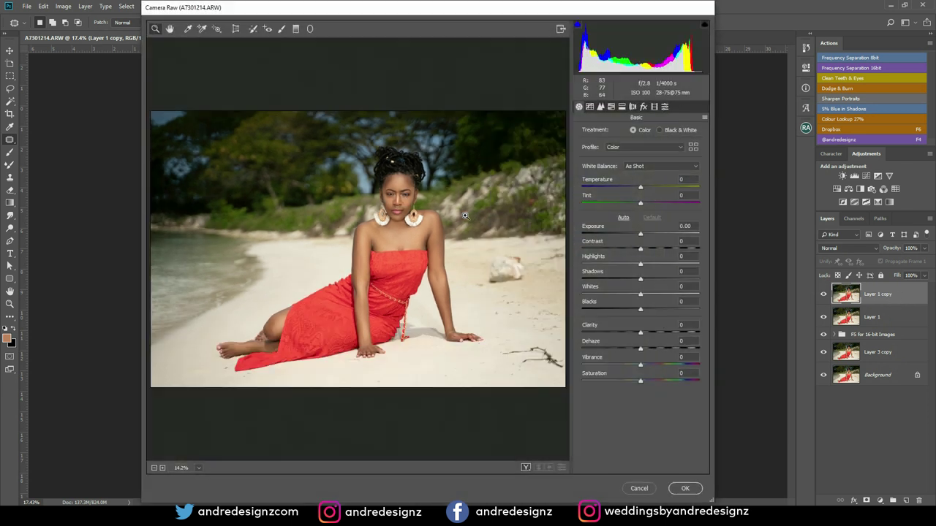
{"action": "left_click", "coordinate": [623, 219]}
{"action": "left_click", "coordinate": [653, 218]}
{"action": "left_click", "coordinate": [622, 107]}
{"action": "left_click", "coordinate": [611, 108]}
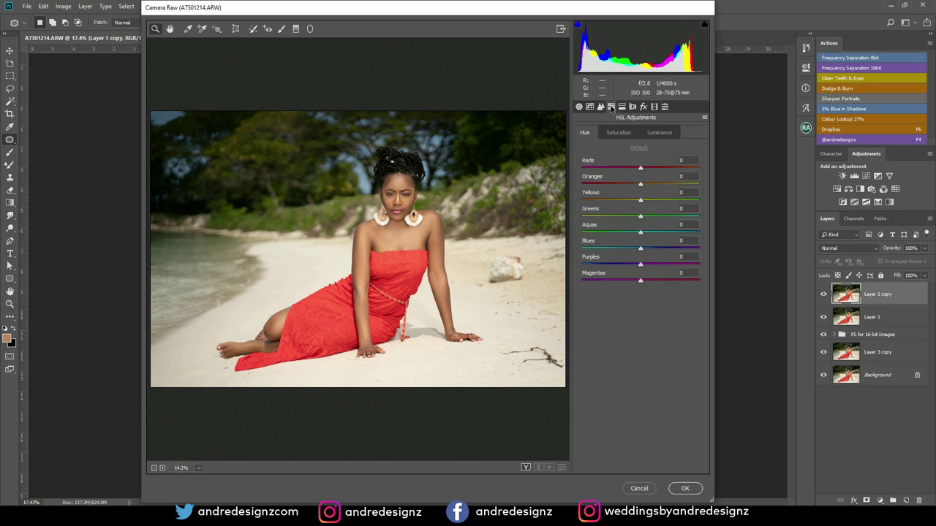
{"action": "left_click_drag", "start_coordinate": [640, 217], "coordinate": [614, 199]}
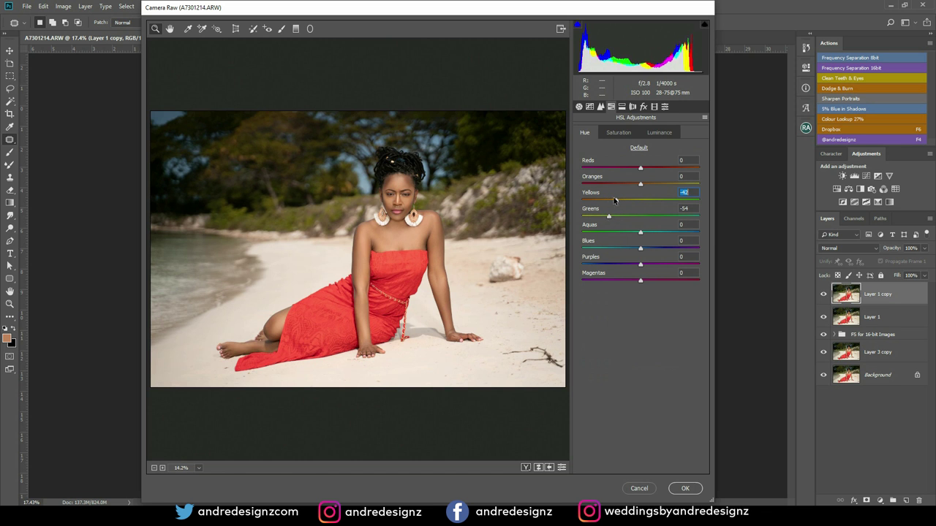
Set the basic tone adjustments to Shadows +23, Dehaze +20 and Contrast +11.
{"action": "left_click", "coordinate": [579, 107]}
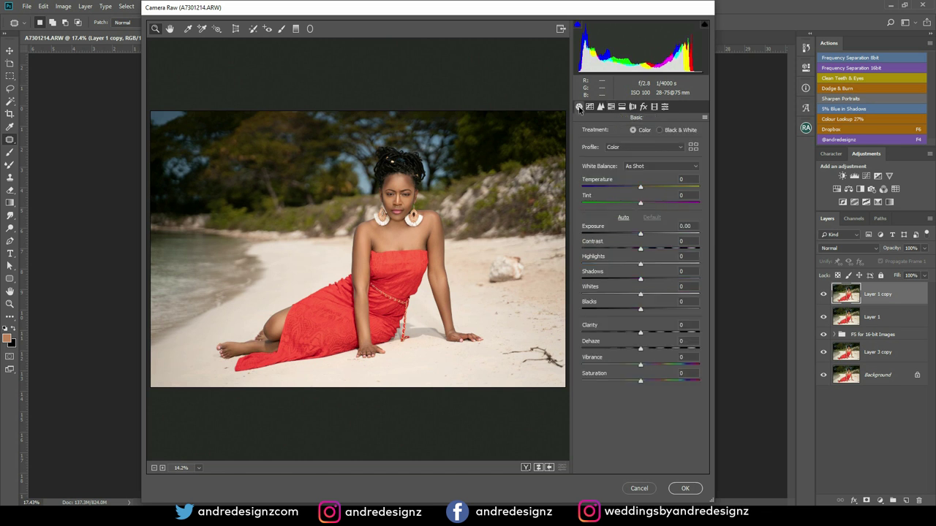
{"action": "left_click_drag", "start_coordinate": [641, 280], "coordinate": [654, 281]}
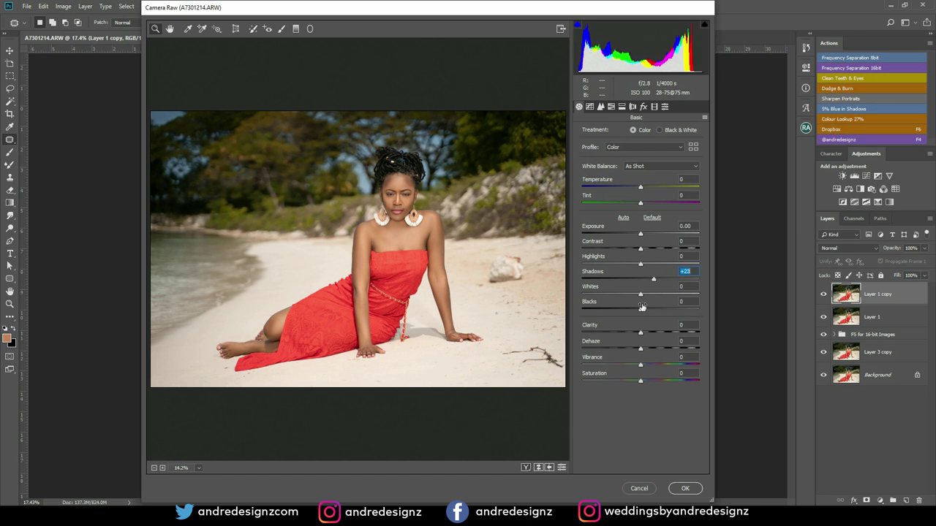
{"action": "mouse_move", "coordinate": [641, 351]}
{"action": "left_mouse_down"}
{"action": "mouse_move", "coordinate": [669, 354]}
{"action": "mouse_move", "coordinate": [652, 354]}
{"action": "left_mouse_up"}
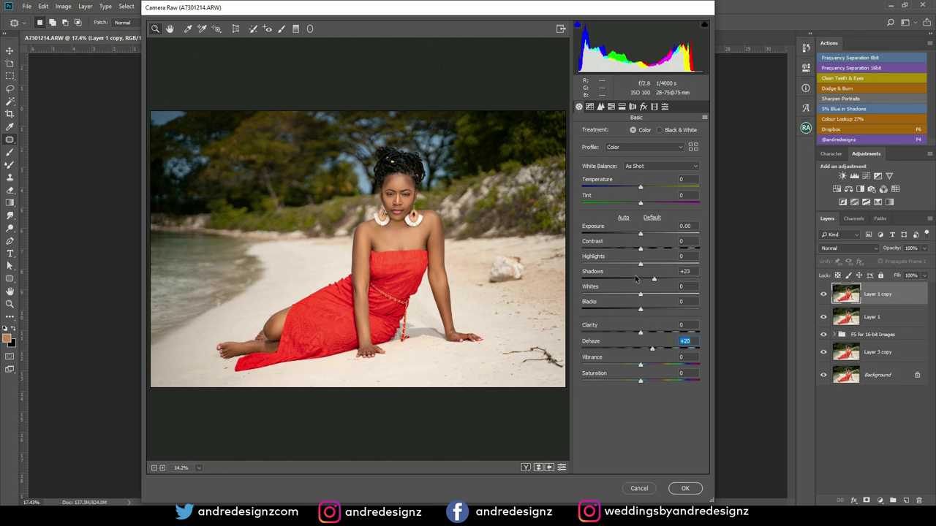
{"action": "left_click_drag", "start_coordinate": [642, 252], "coordinate": [646, 252]}
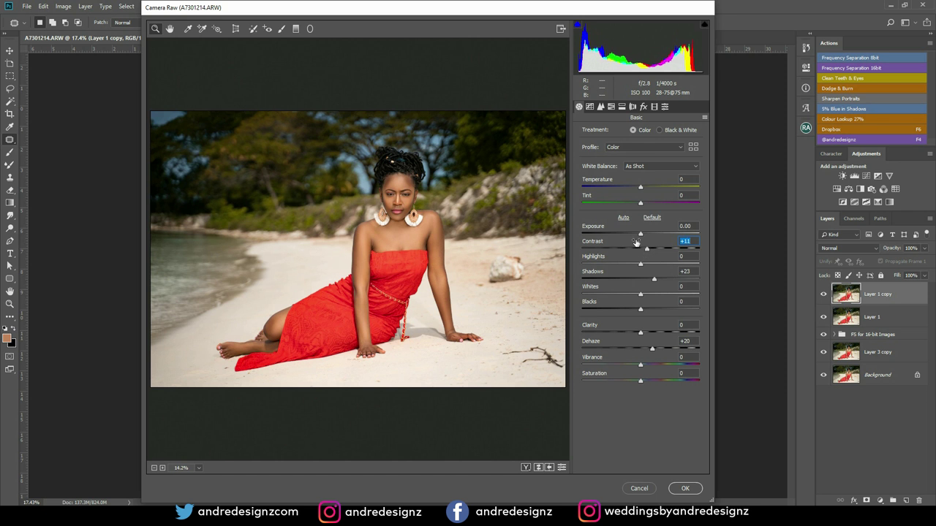
Set the Oranges hue to -13, compare the before and after views, and apply the Camera Raw adjustments.
{"action": "left_click", "coordinate": [622, 106]}
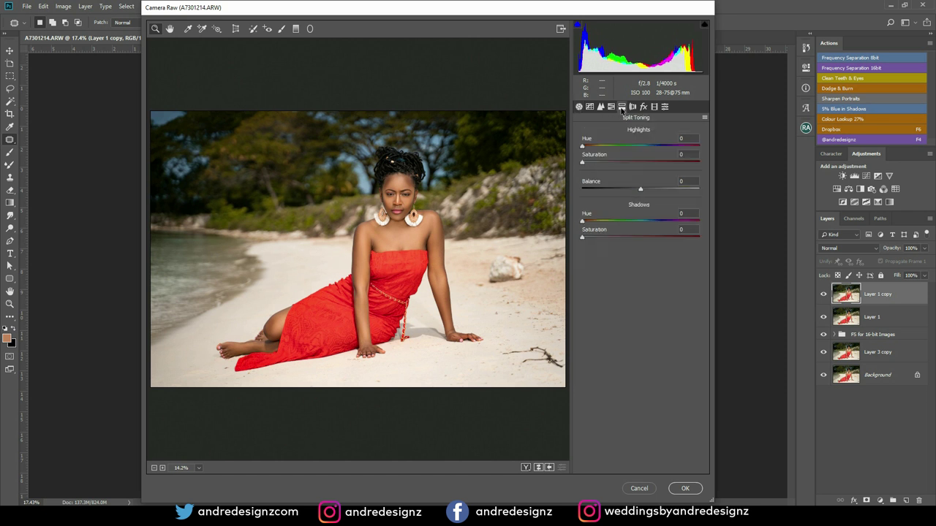
{"action": "left_click", "coordinate": [612, 108]}
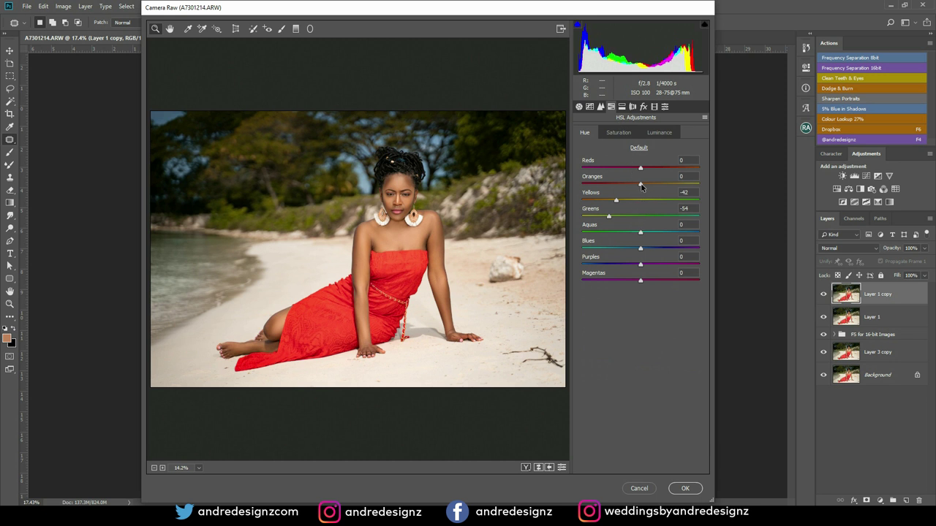
{"action": "left_click_drag", "start_coordinate": [640, 188], "coordinate": [633, 188]}
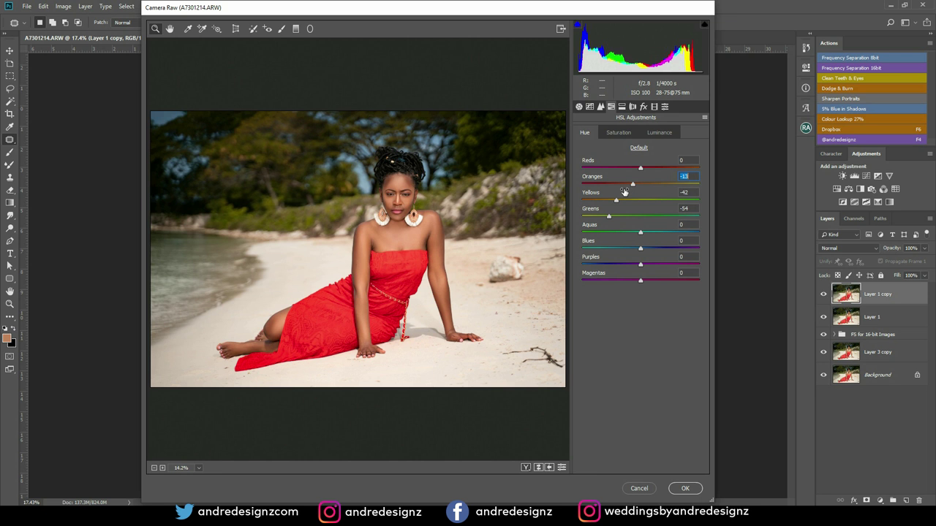
{"action": "left_click", "coordinate": [549, 468]}
{"action": "left_click", "coordinate": [525, 468]}
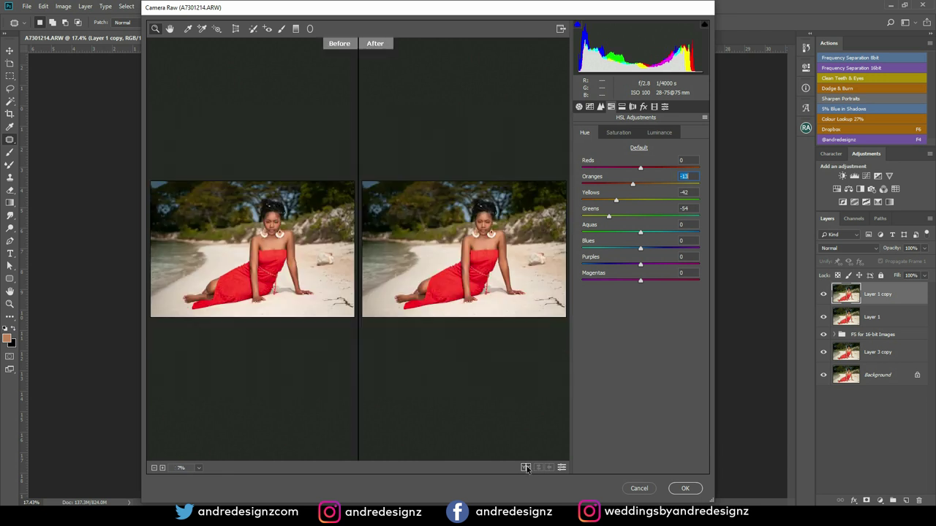
{"action": "left_click", "coordinate": [525, 468]}
{"action": "left_click", "coordinate": [687, 490]}
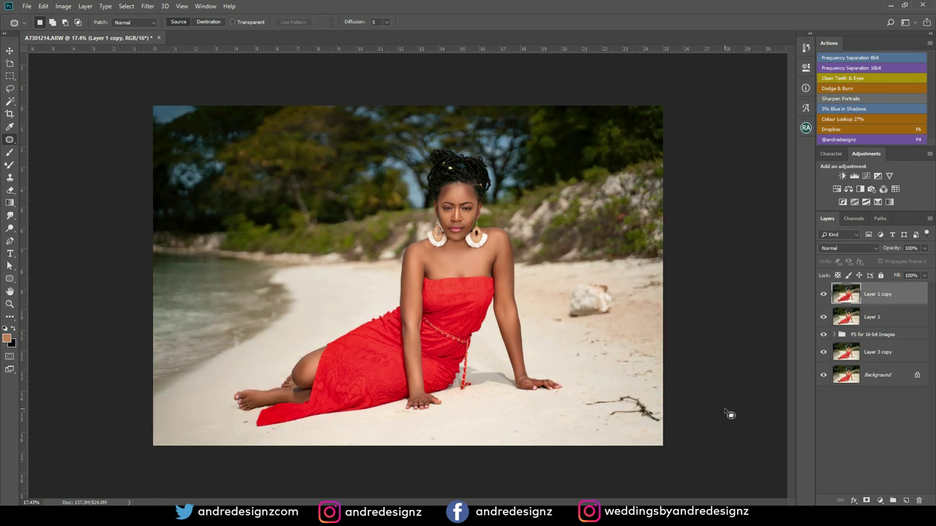
Group all layers above the Background and toggle the group's visibility to compare the retouch with the original.
{"action": "left_click", "coordinate": [876, 353], "text": "shift"}
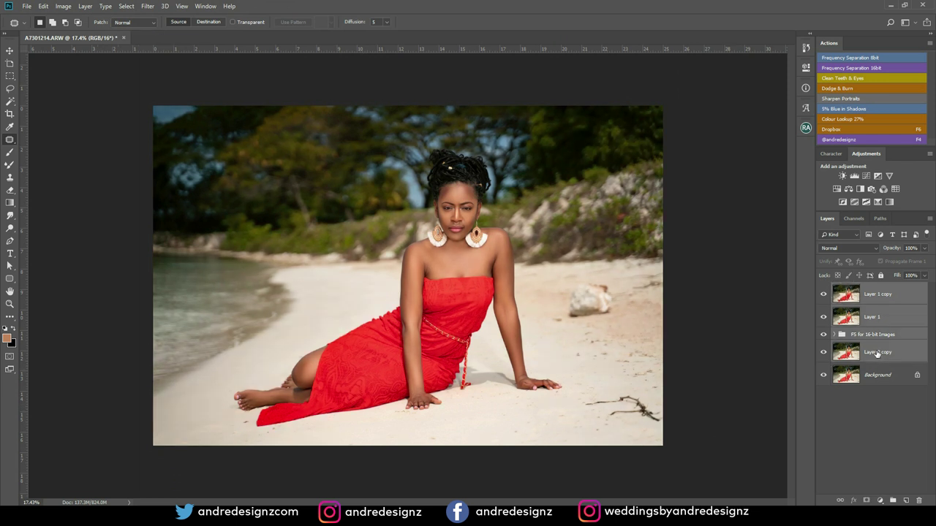
{"action": "left_click", "coordinate": [891, 295]}
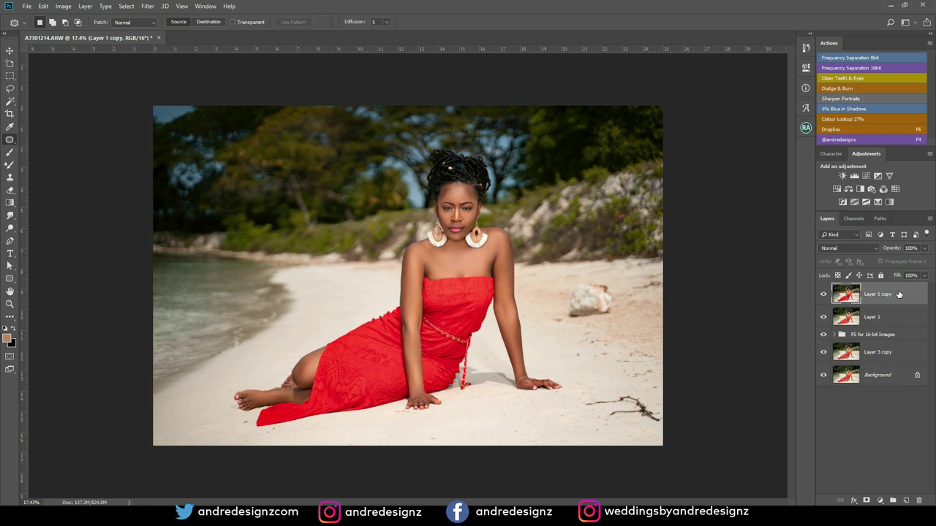
{"action": "left_click", "coordinate": [886, 354], "text": "shift"}
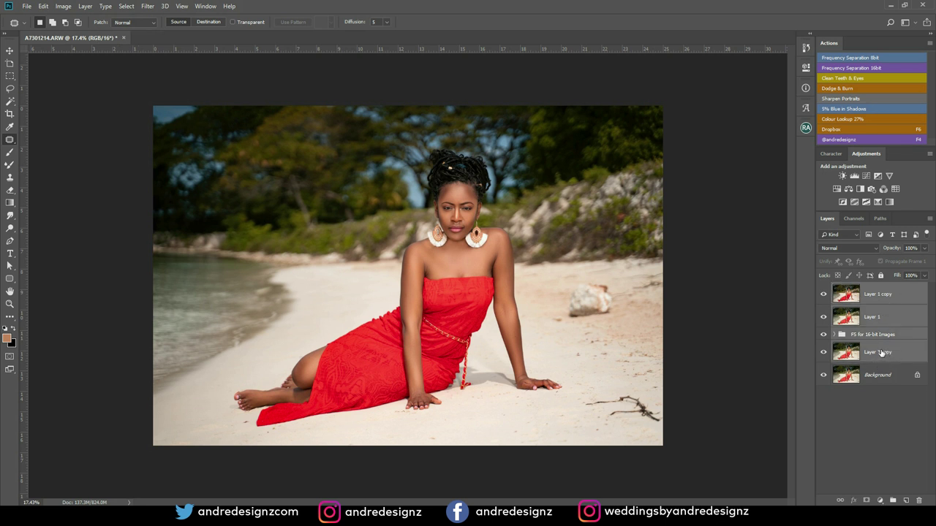
{"action": "key", "text": "ctrl+g"}
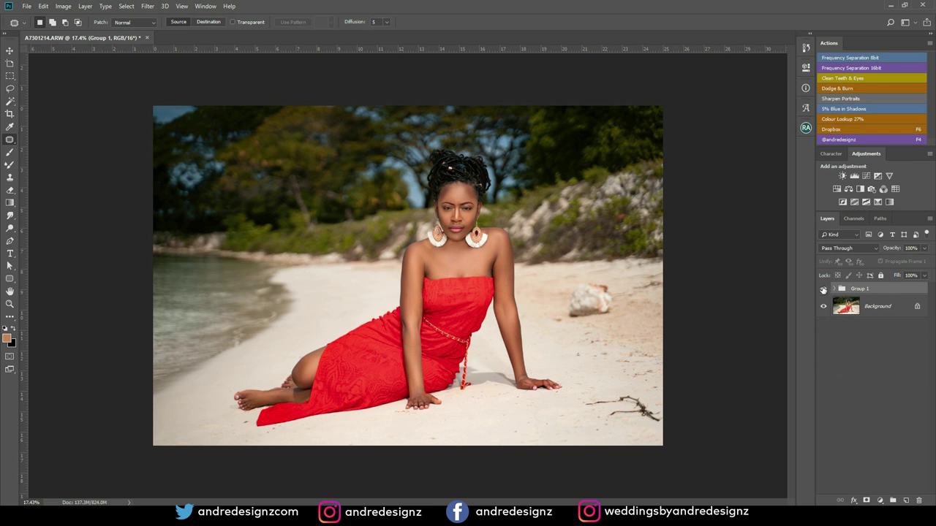
{"action": "left_click", "coordinate": [825, 289]}
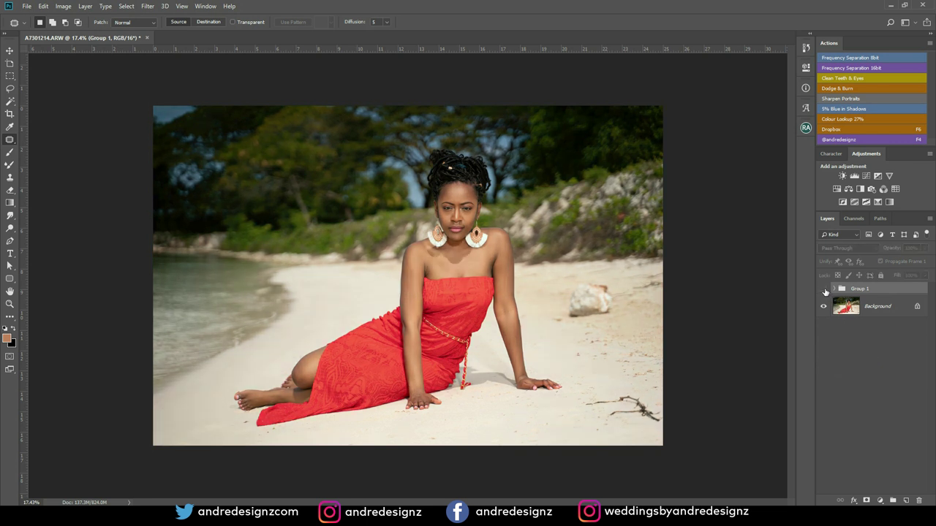
{"action": "left_click", "coordinate": [824, 289]}
{"action": "scroll", "coordinate": [594, 284], "scroll_direction": "up", "scroll_amount": 1}
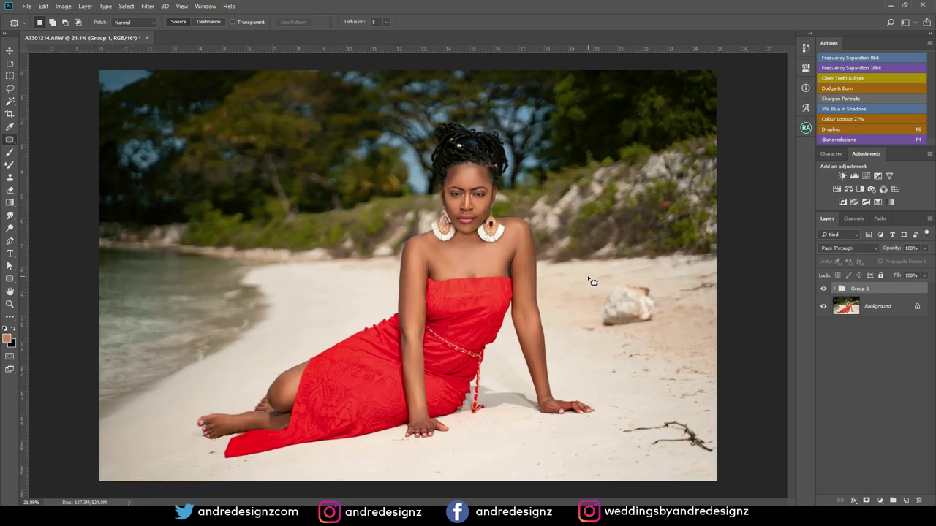
{"action": "left_click", "coordinate": [825, 289]}
{"action": "left_click", "coordinate": [825, 291]}
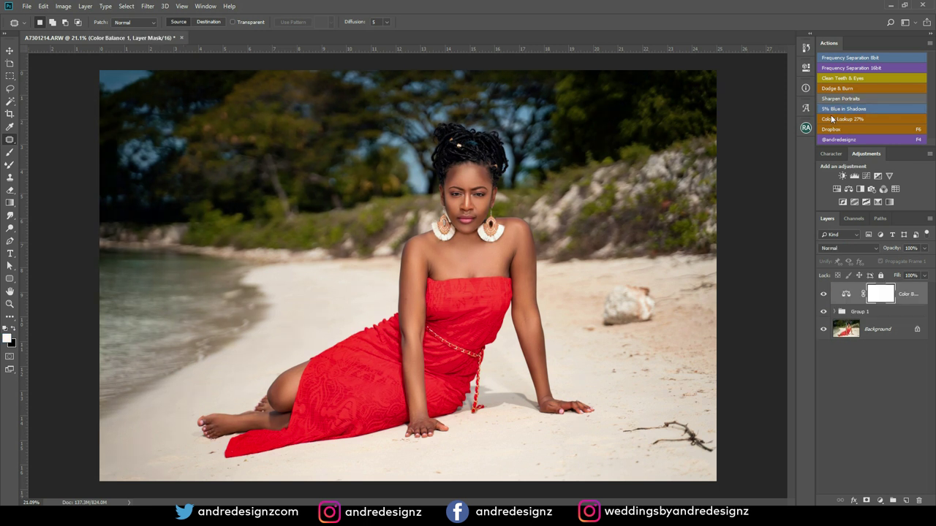
Run the 5% Blue in Shadows action and set its Color Balance layer's opacity to 55%.
{"action": "left_click", "coordinate": [924, 248]}
{"action": "left_click_drag", "start_coordinate": [923, 261], "coordinate": [905, 261]}
{"action": "left_click", "coordinate": [907, 291]}
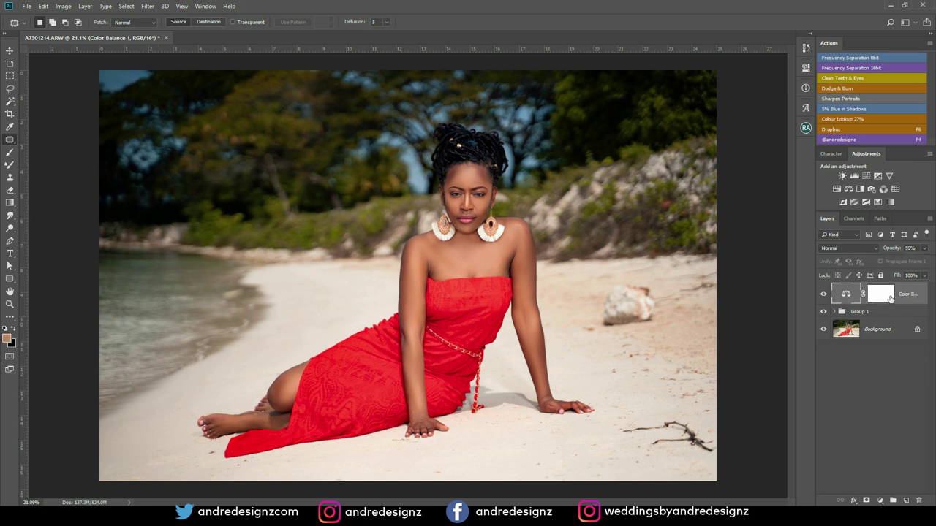
Run the Colour Lookup 27% action and set its Color Lookup layer's opacity to 20%.
{"action": "left_click", "coordinate": [833, 120]}
{"action": "left_click_drag", "start_coordinate": [914, 249], "coordinate": [866, 253]}
{"action": "type", "text": "20"}
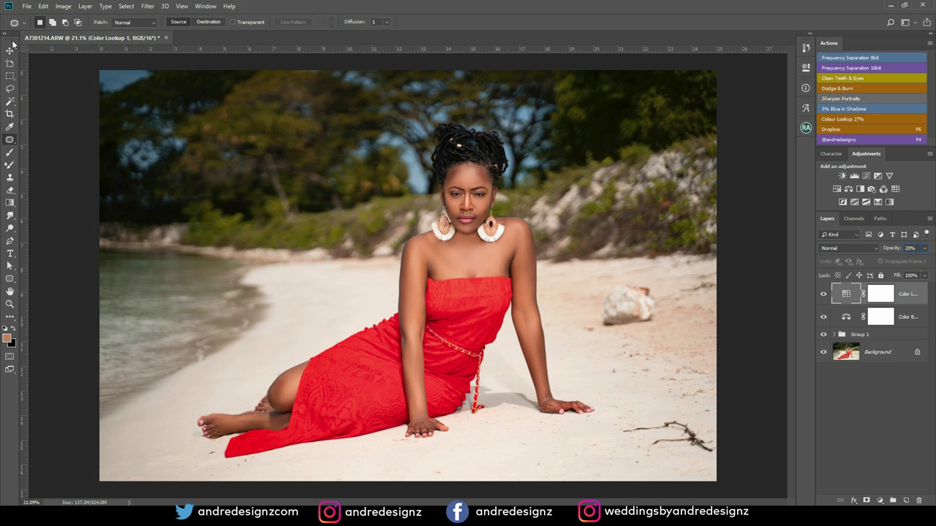
Stamp all visible layers into a new layer above the Color Lookup adjustment layer.
{"action": "type", "text": "v"}
{"action": "key", "text": "ctrl+minus"}
{"action": "key", "text": "ctrl+plus"}
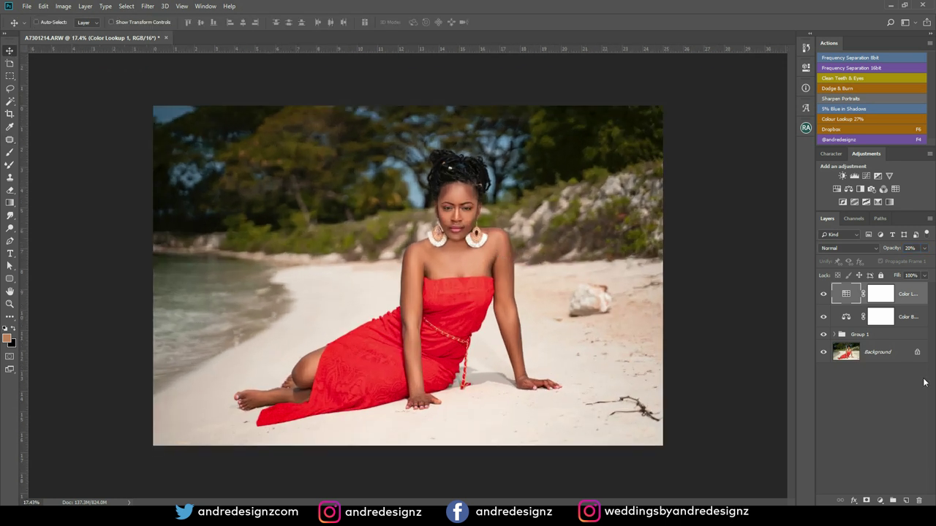
{"action": "left_click", "coordinate": [886, 357]}
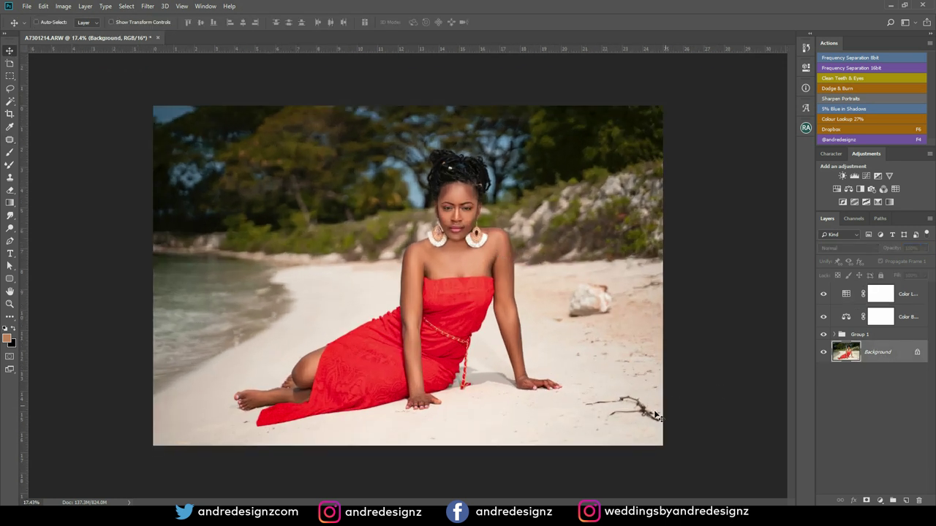
{"action": "scroll", "coordinate": [612, 399], "scroll_direction": "up", "scroll_amount": 7}
{"action": "left_click_drag", "start_coordinate": [610, 398], "coordinate": [484, 287]}
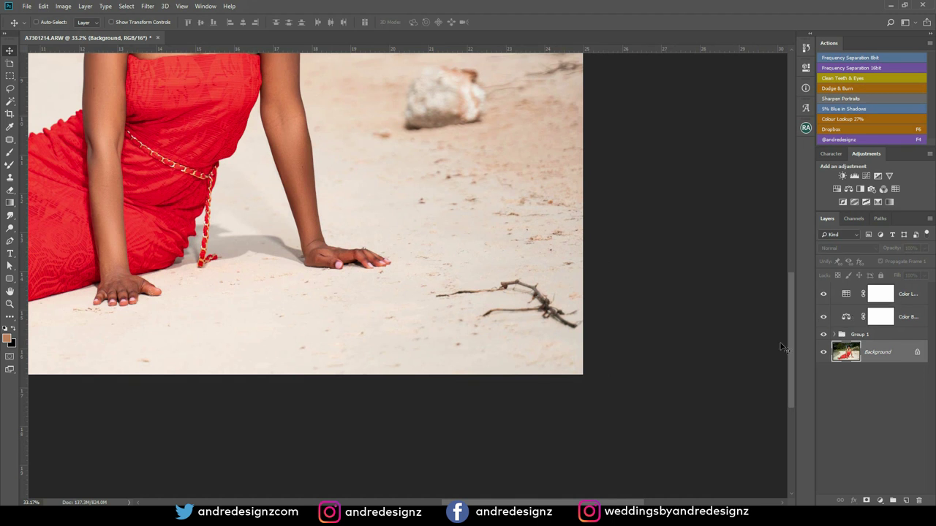
{"action": "left_click", "coordinate": [910, 294]}
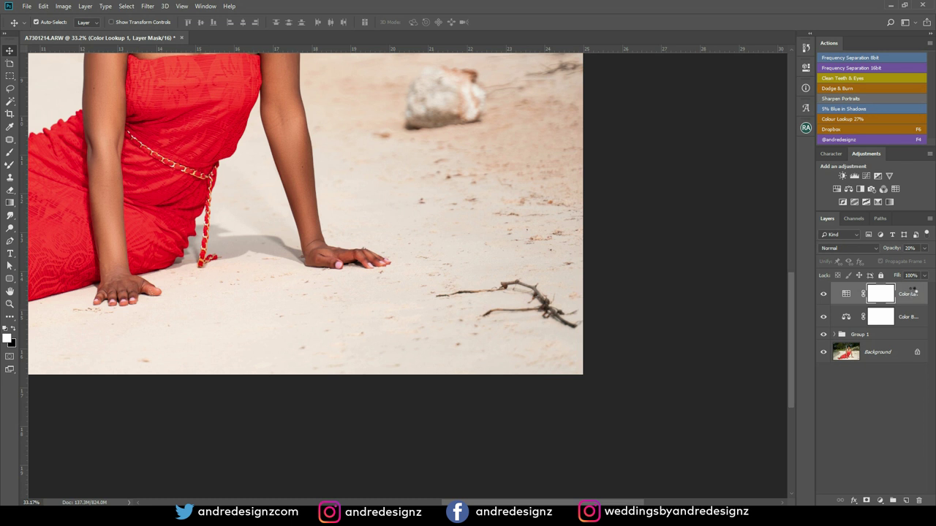
{"action": "key", "text": "ctrl+shift+alt+n"}
{"action": "key", "text": "ctrl+shift+alt+e"}
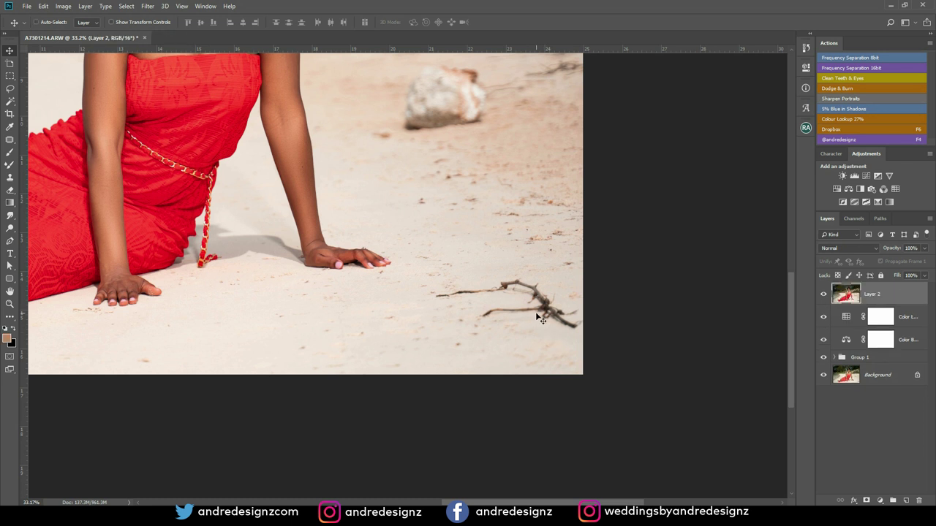
Outline the dark twig on the sand with the Patch tool, remove it with a Content-Aware fill, and clear the selection.
{"action": "key", "text": "j"}
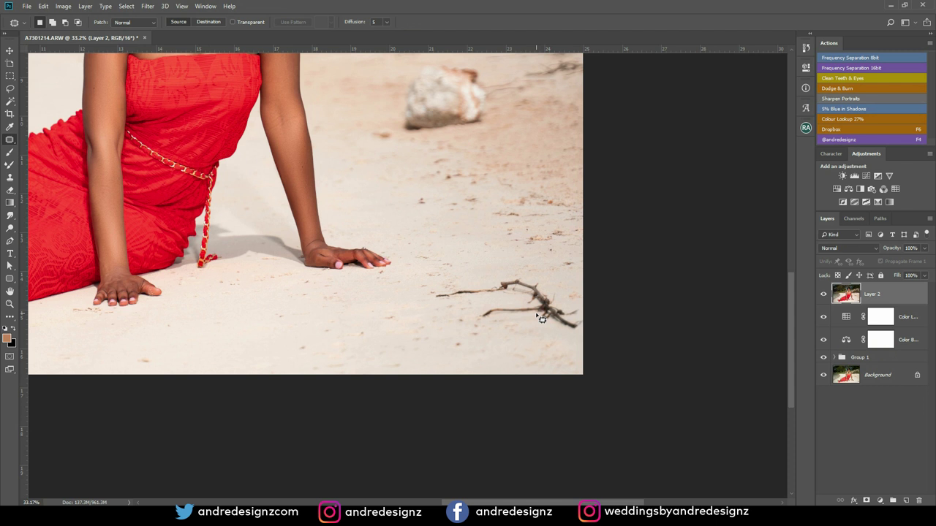
{"action": "mouse_move", "coordinate": [446, 281]}
{"action": "left_mouse_down"}
{"action": "mouse_move", "coordinate": [420, 293]}
{"action": "mouse_move", "coordinate": [453, 321]}
{"action": "mouse_move", "coordinate": [504, 339]}
{"action": "mouse_move", "coordinate": [557, 343]}
{"action": "mouse_move", "coordinate": [579, 326]}
{"action": "mouse_move", "coordinate": [585, 306]}
{"action": "mouse_move", "coordinate": [543, 270]}
{"action": "mouse_move", "coordinate": [482, 265]}
{"action": "mouse_move", "coordinate": [453, 291]}
{"action": "left_mouse_up"}
{"action": "key", "text": "ctrl+BackSpace"}
{"action": "key", "text": "ctrl+z"}
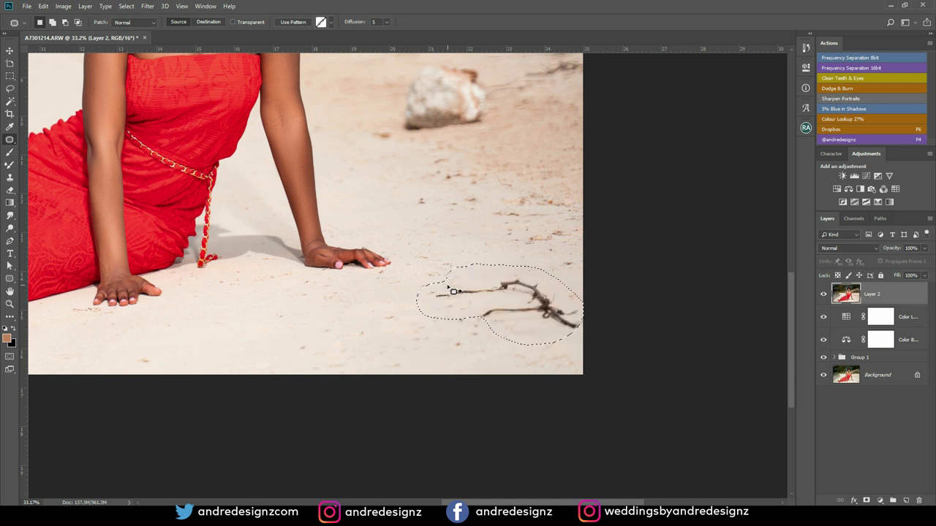
{"action": "key", "text": "shift+BackSpace"}
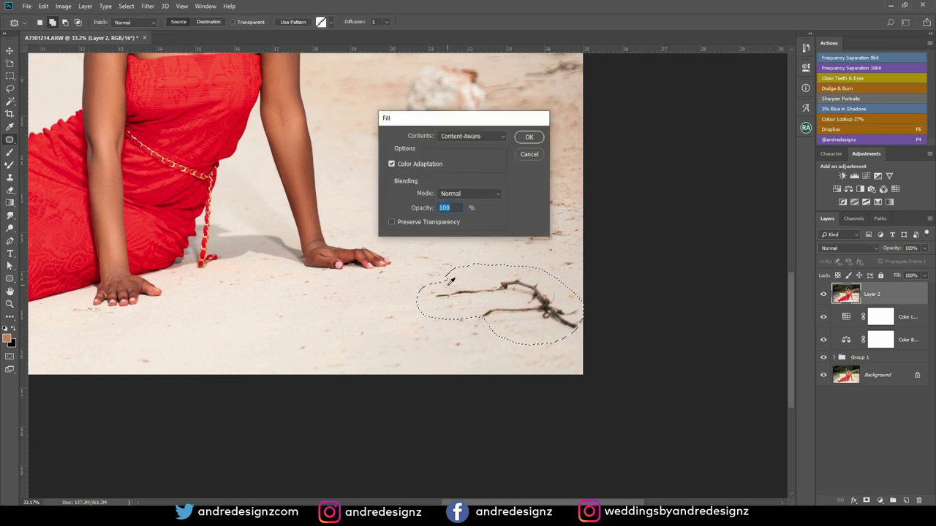
{"action": "key", "text": "Return"}
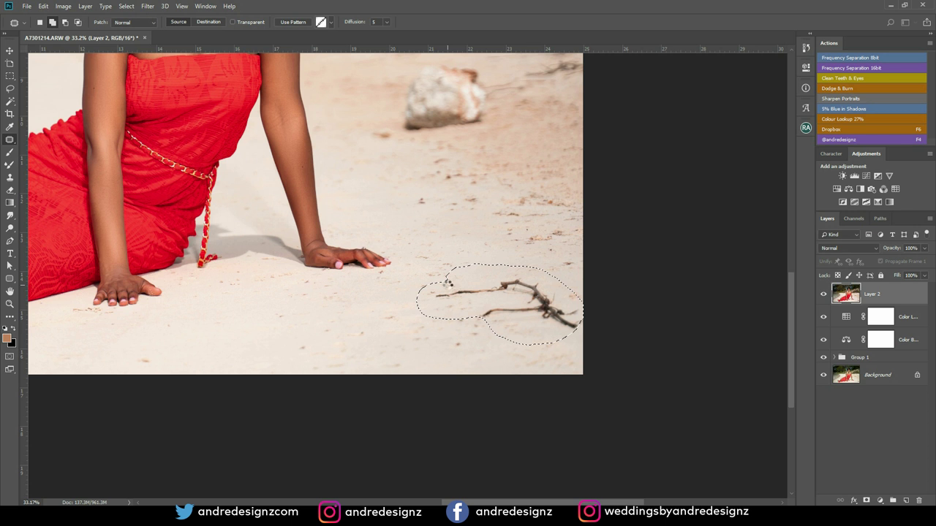
{"action": "key", "text": "ctrl+d"}
{"action": "key", "text": "ctrl+0"}
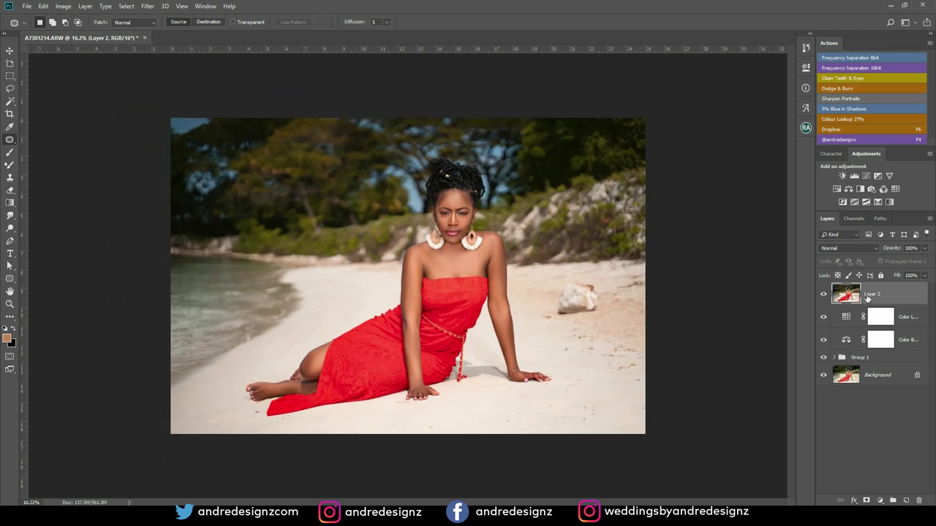
Start a Save for Web (Legacy) export of the image and set its width to 1080 px.
{"action": "left_click", "coordinate": [28, 8]}
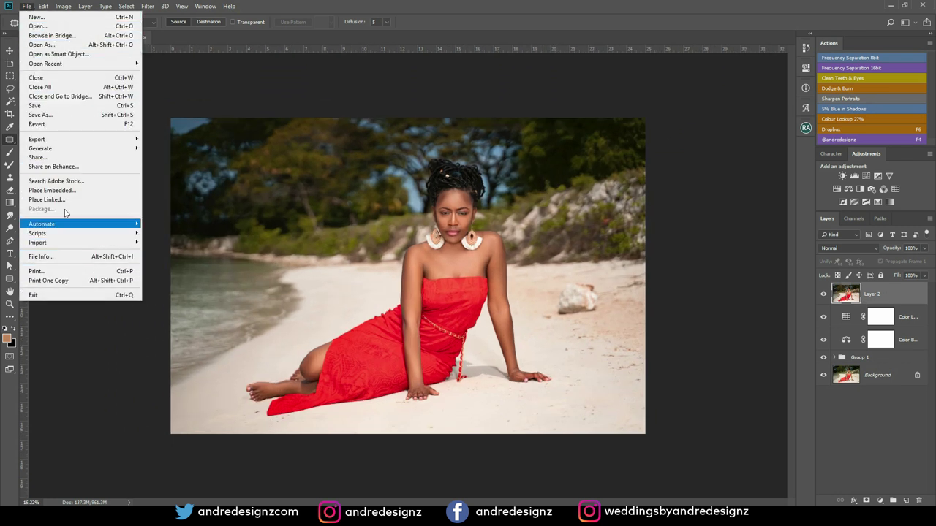
{"action": "mouse_move", "coordinate": [57, 141]}
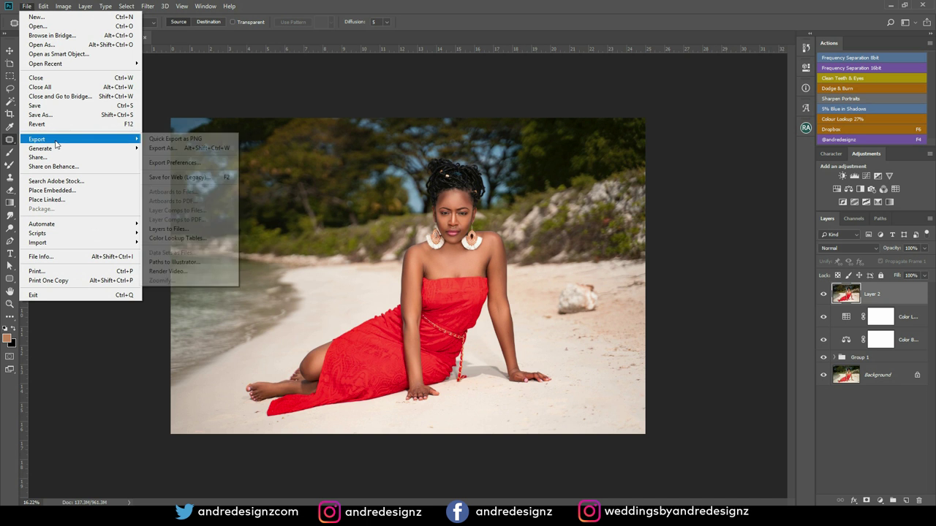
{"action": "left_click", "coordinate": [195, 179]}
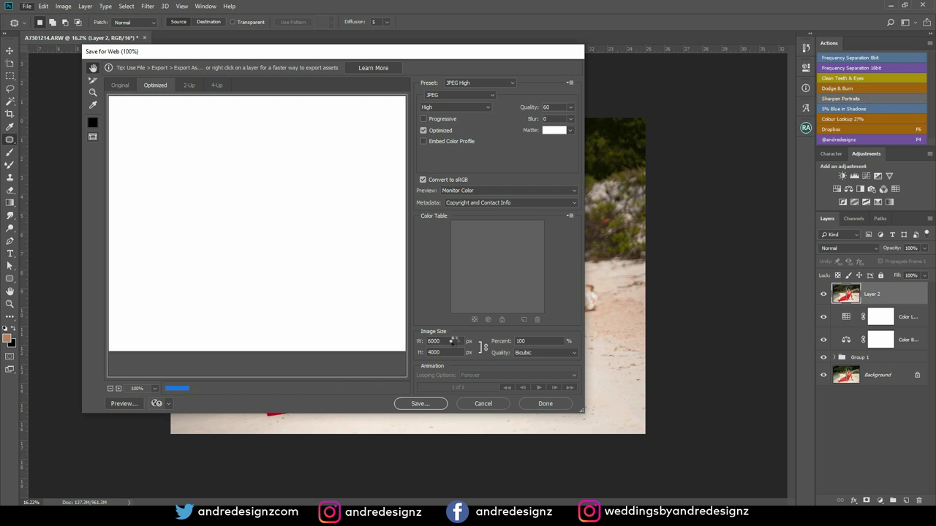
{"action": "left_click_drag", "start_coordinate": [455, 342], "coordinate": [376, 339]}
{"action": "type", "text": "108"}
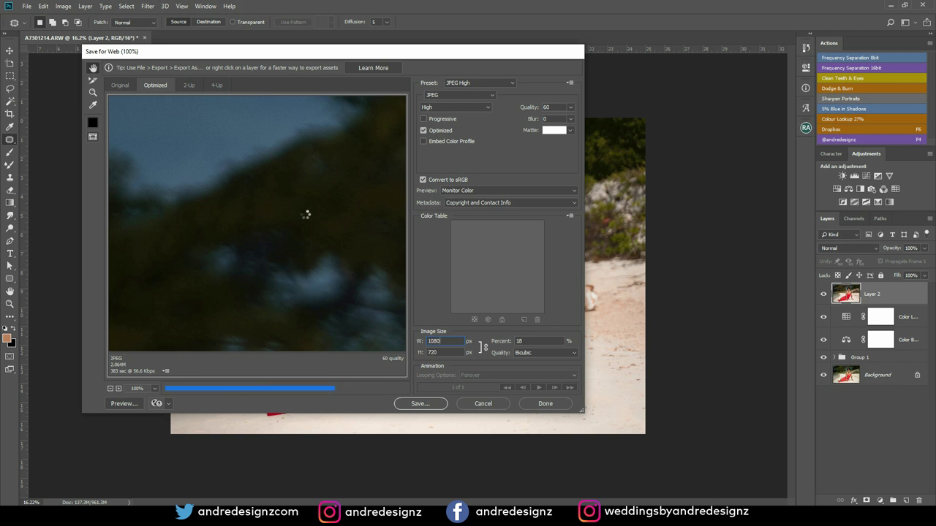
Save the optimized JPEG to the Desktop under the file name A7301214.
{"action": "left_click", "coordinate": [427, 404]}
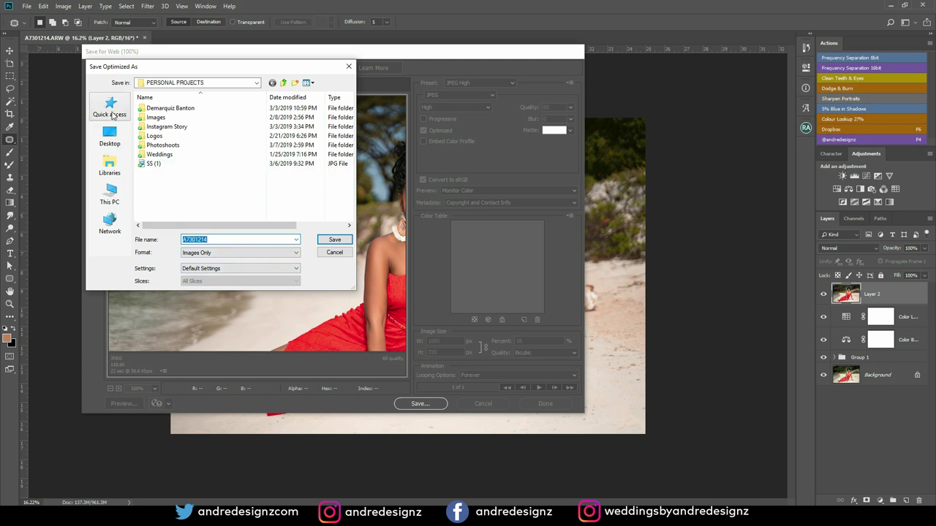
{"action": "left_click", "coordinate": [112, 136]}
{"action": "left_click", "coordinate": [330, 238]}
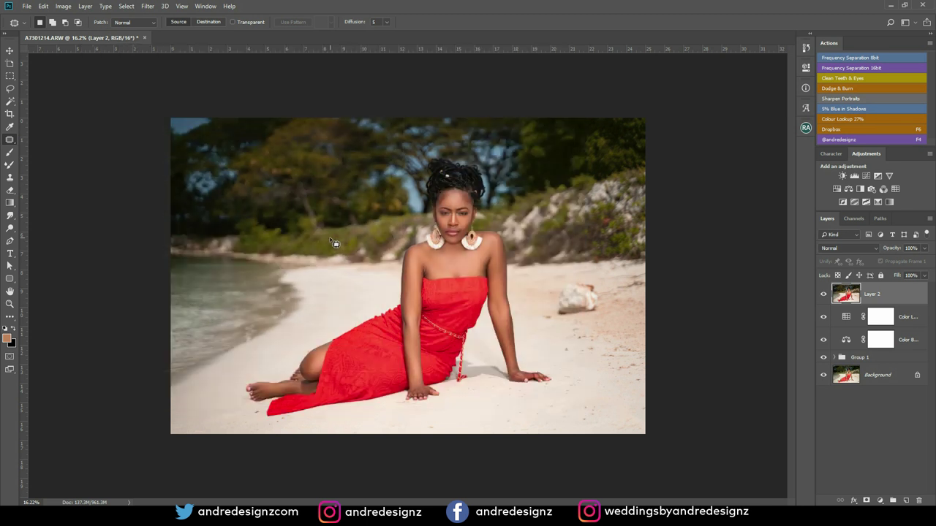